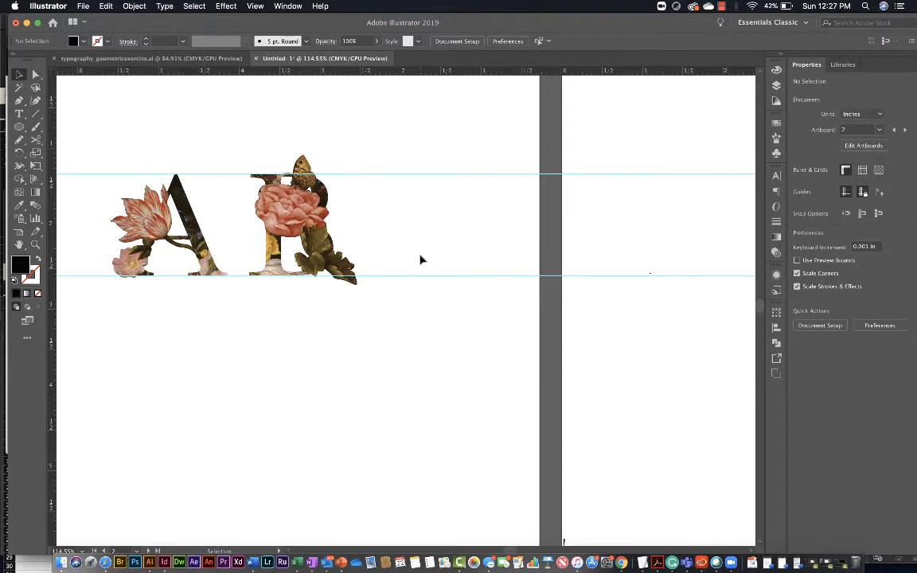
Place the embedded Ambrosius_Bosschaert Google_Art_Project.jpg from the Desktop at the upper-left corner of the empty artboard beside the AR lettering
scroll(422, 260, "right", 5)
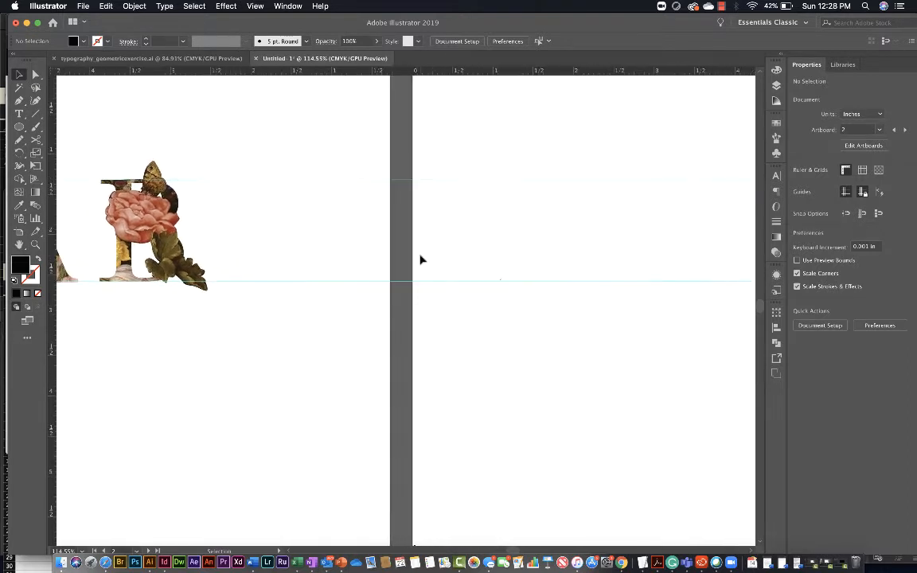
scroll(422, 260, "right", 8)
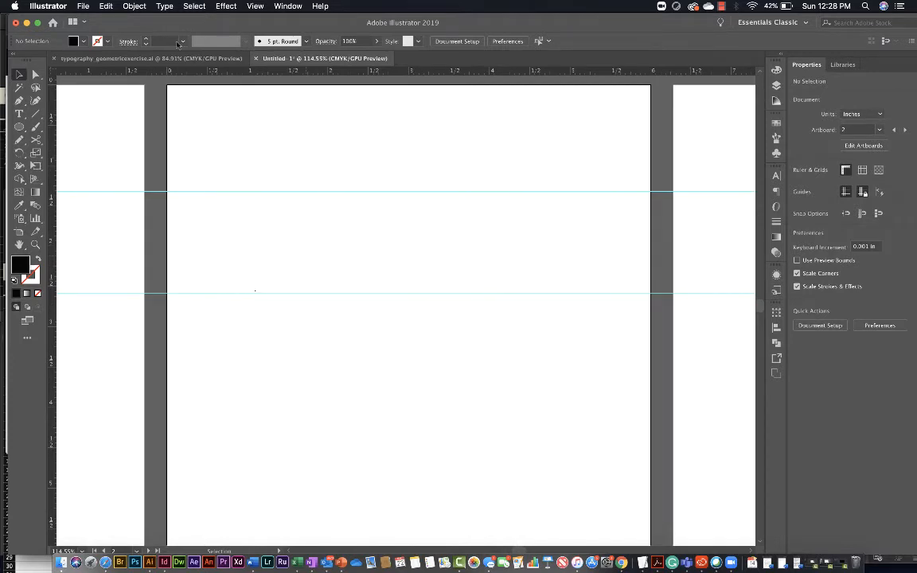
scroll(270, 184, "right", 3)
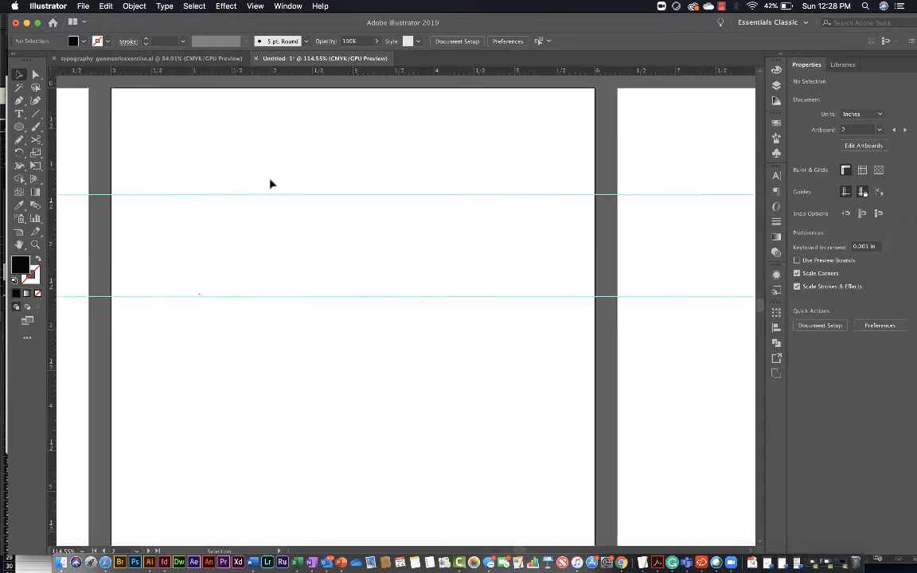
scroll(270, 184, "left", 1)
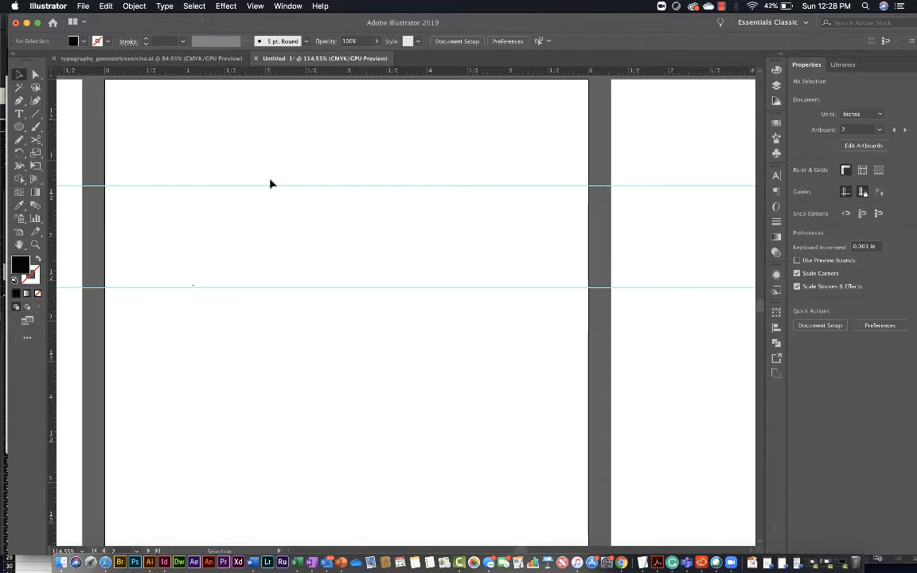
left_click(83, 7)
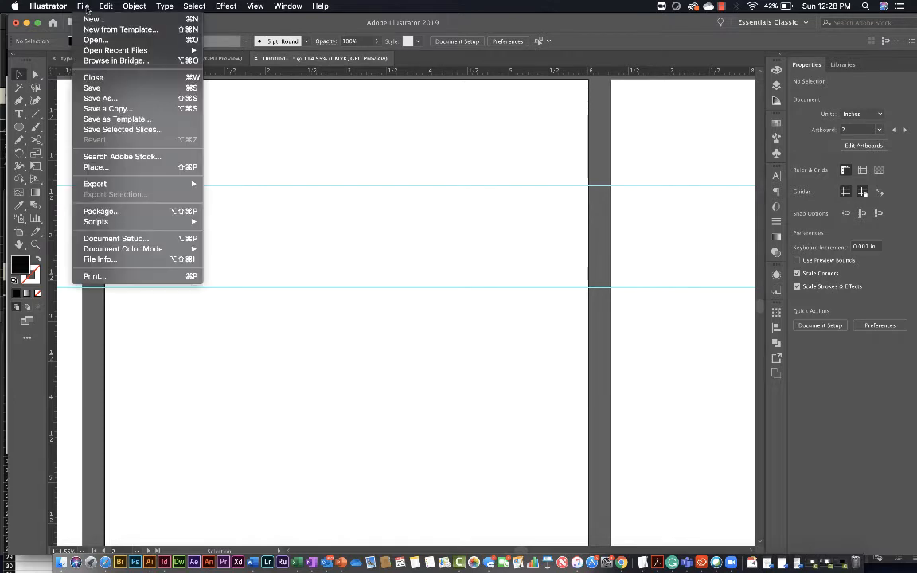
left_click(116, 167)
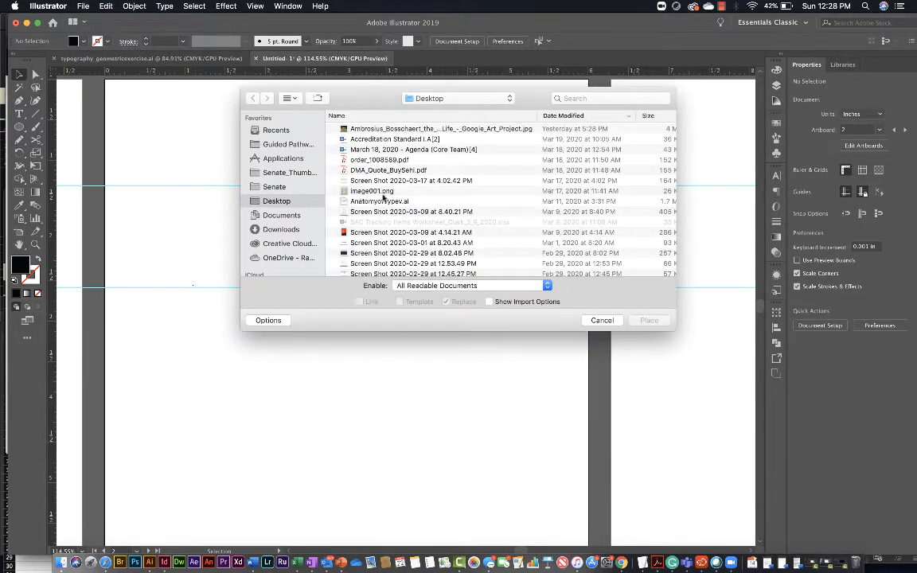
left_click(413, 129)
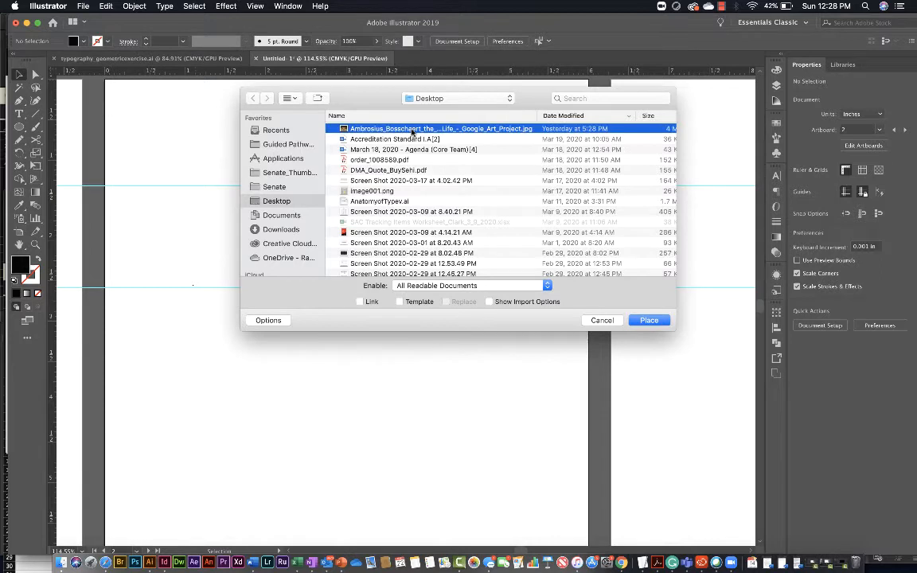
left_click(645, 321)
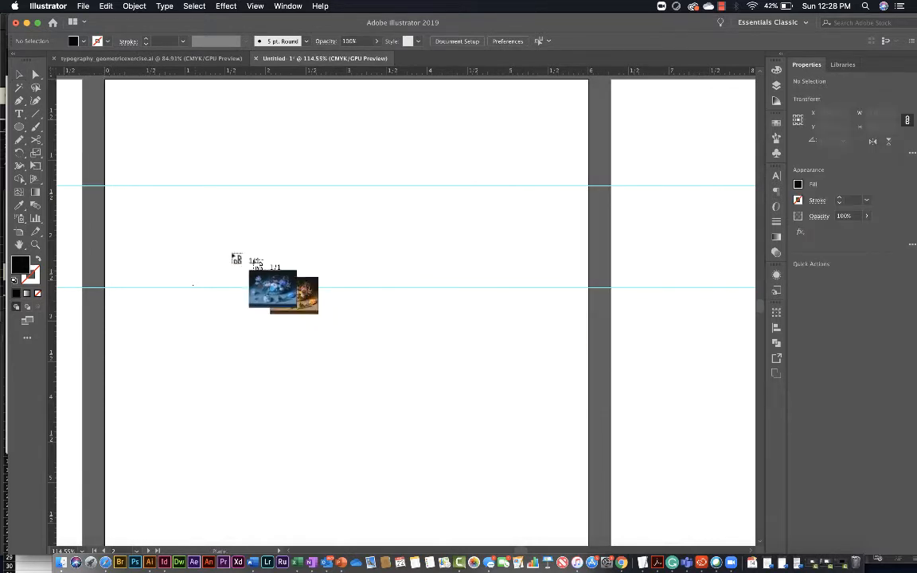
scroll(185, 219, "up", 1)
scroll(185, 219, "left", 1)
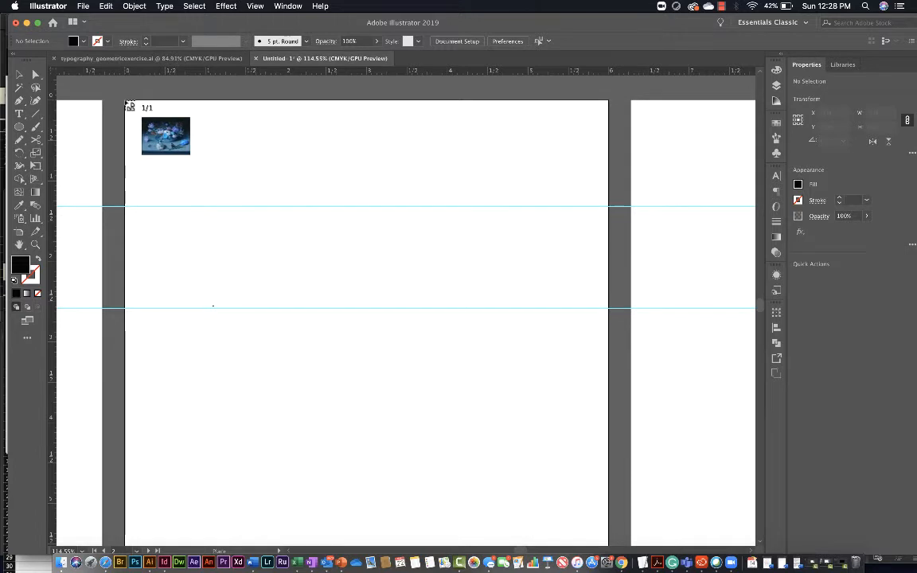
left_click(126, 102)
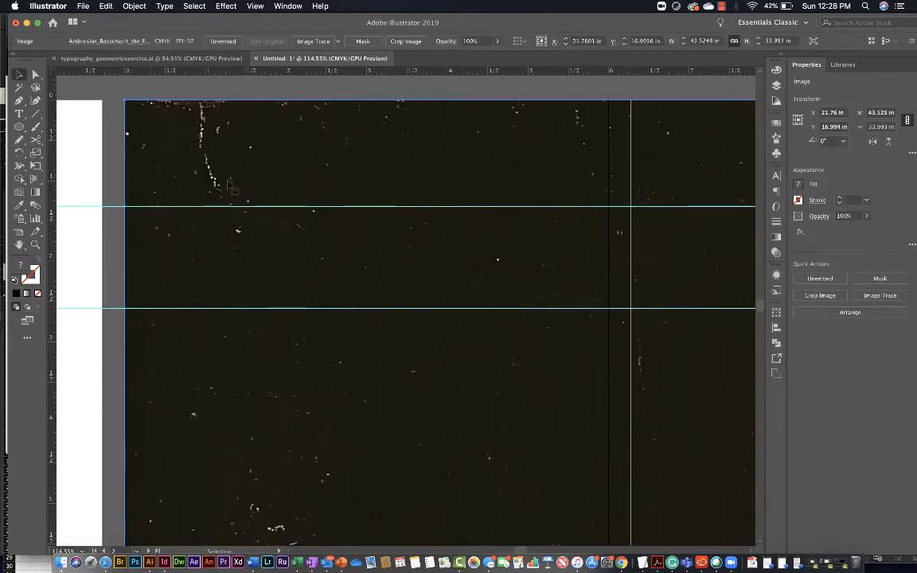
Examine how far the placed painting extends over the artboards at its original size
scroll(384, 254, "down", 5)
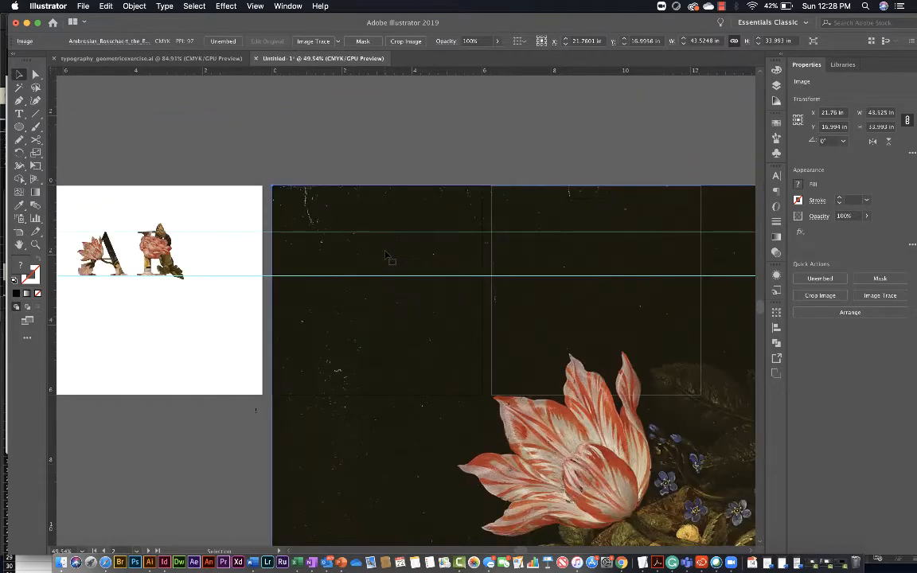
scroll(386, 255, "right", 4)
scroll(386, 255, "down", 1)
scroll(384, 268, "left", 4)
scroll(383, 268, "up", 2)
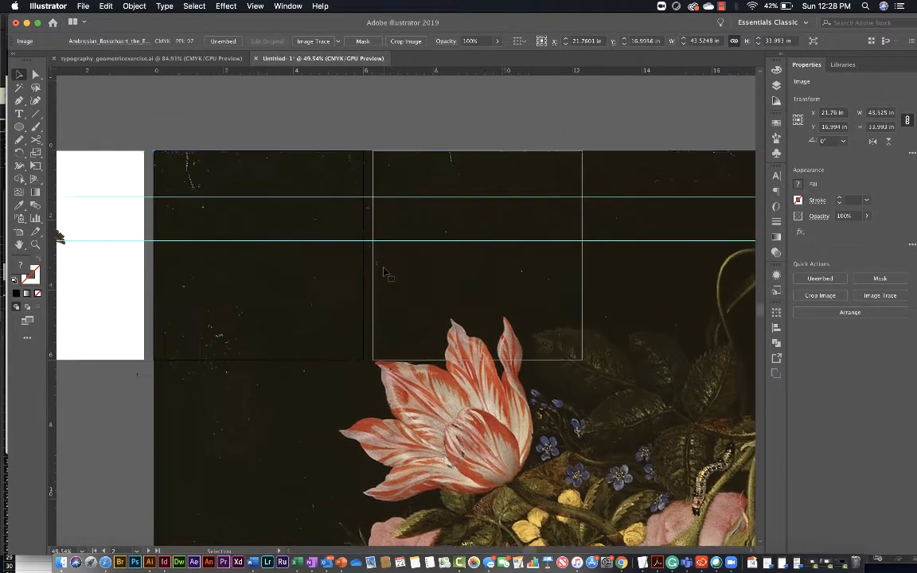
scroll(384, 267, "up", 1)
scroll(385, 268, "up", 4)
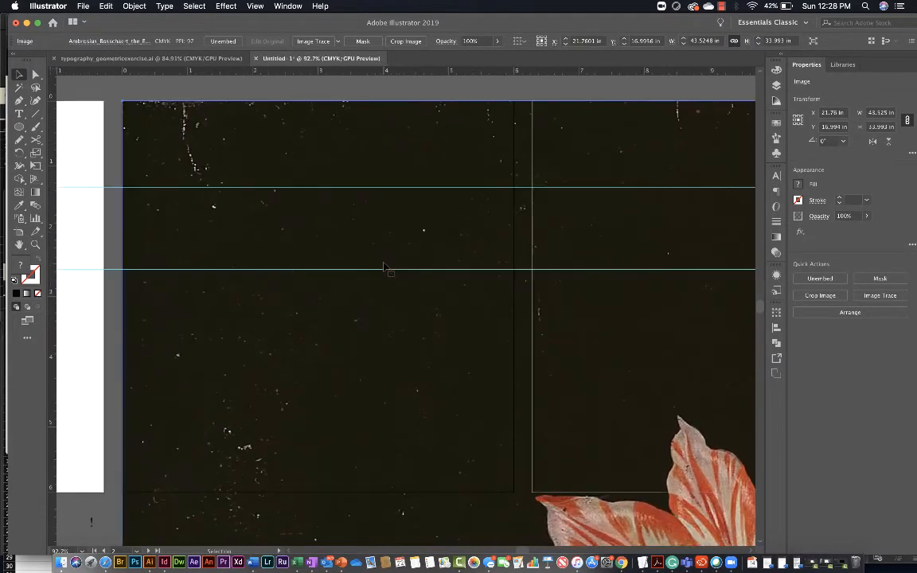
scroll(385, 267, "left", 3)
scroll(384, 267, "up", 1)
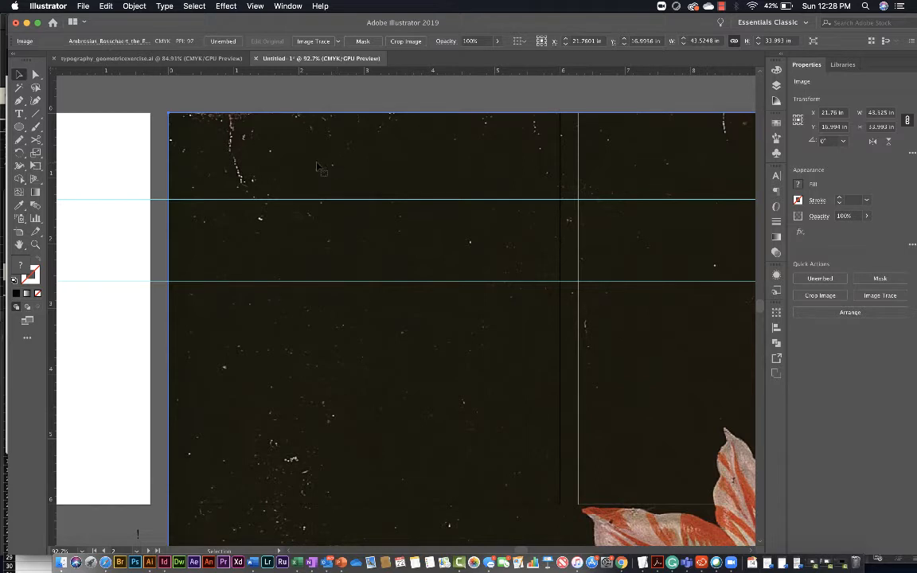
left_click_drag(35, 30, 28, 30)
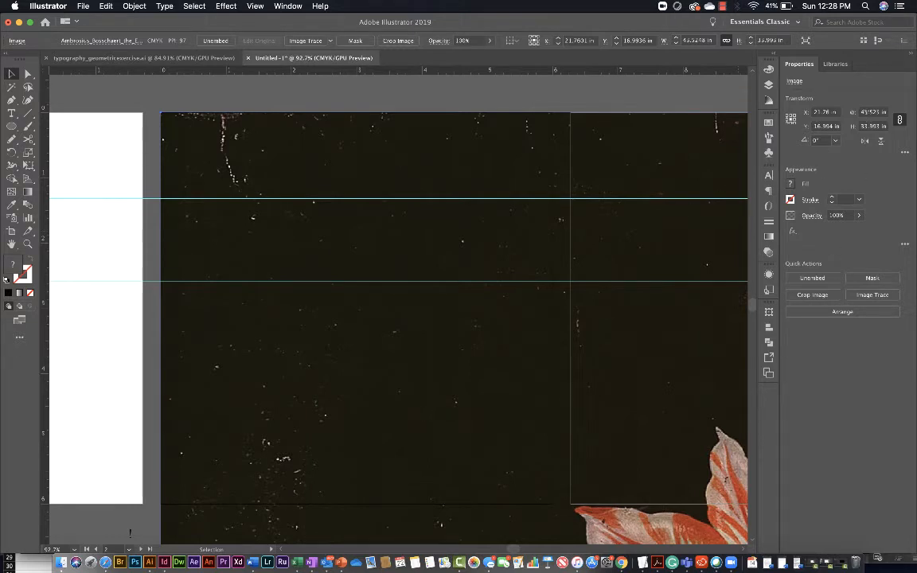
Set the painting's reference point to its upper-left corner and its width to 6 in with proportions constrained
left_click(880, 112)
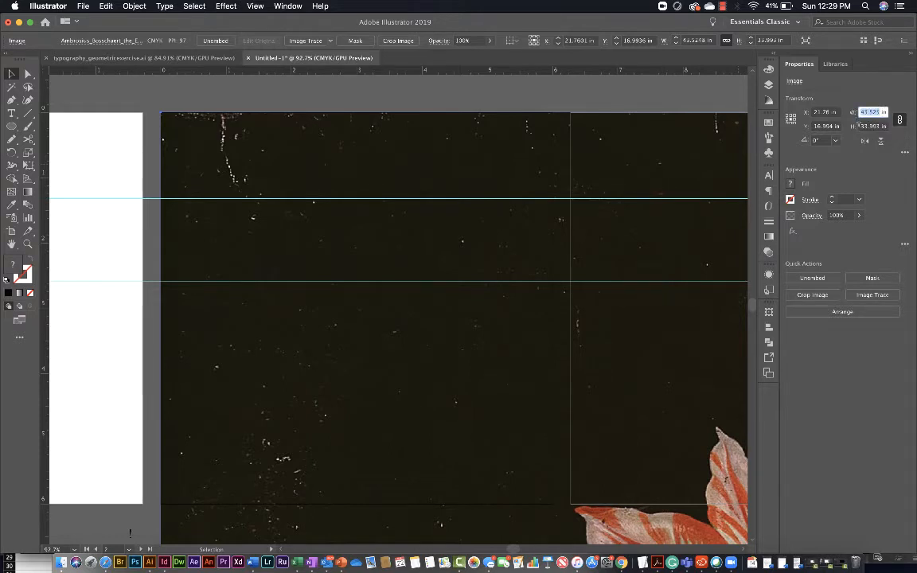
left_click(900, 120)
left_click(900, 120)
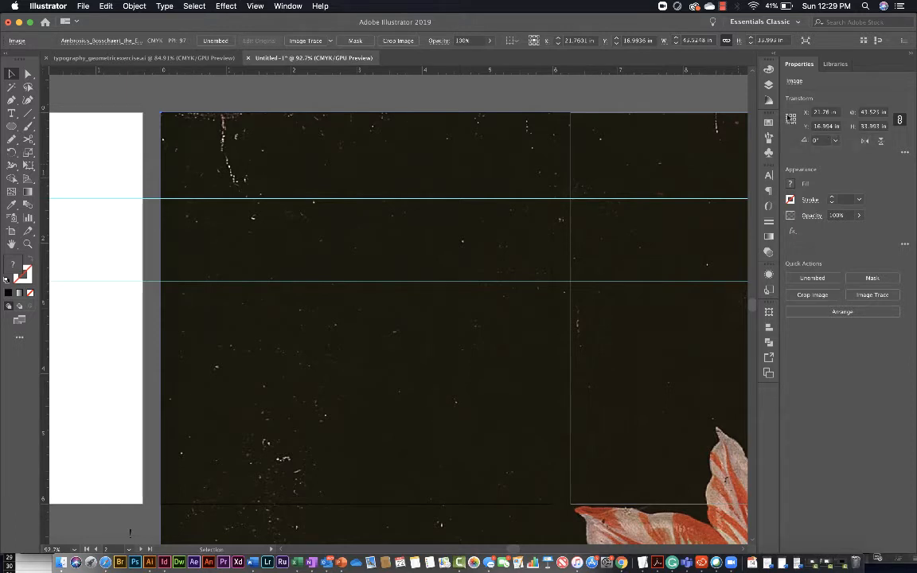
left_click(788, 116)
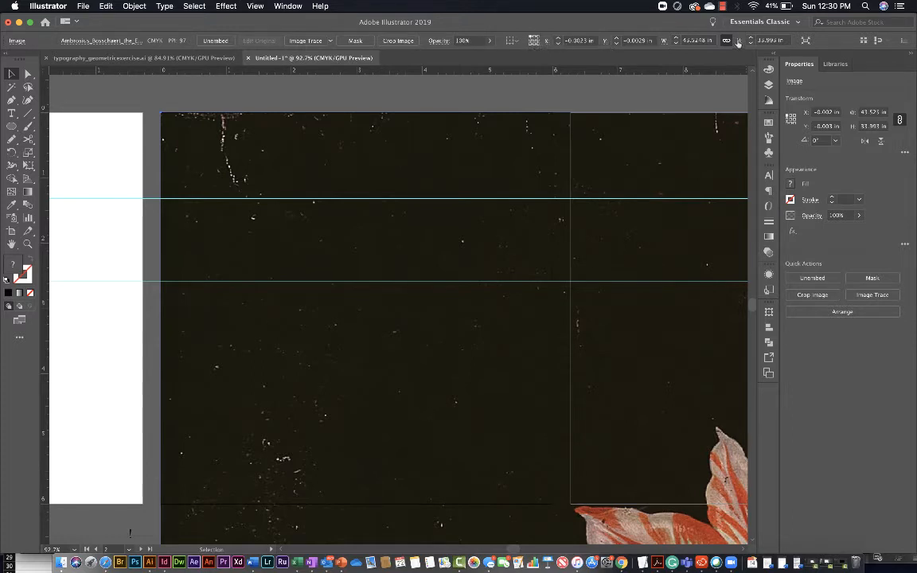
left_click(876, 114)
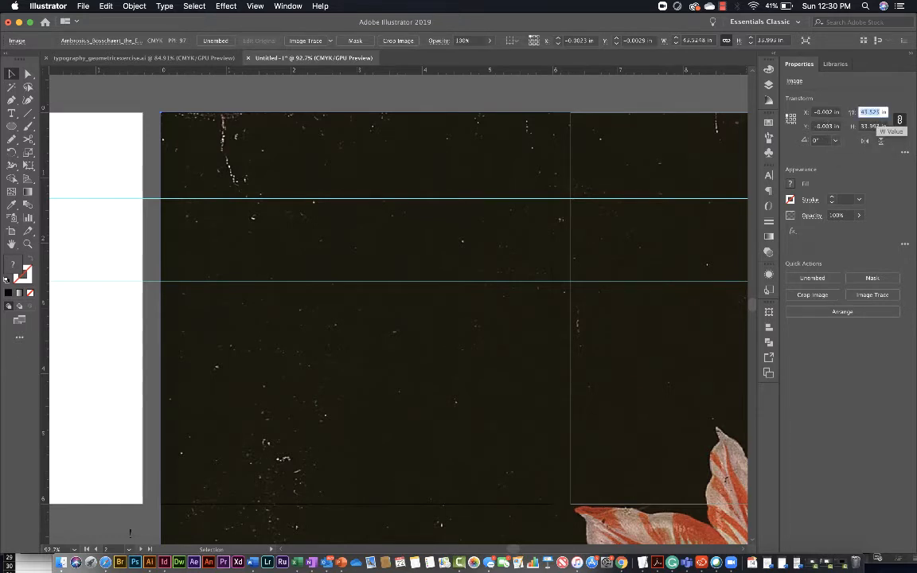
type("8 in")
key("Return")
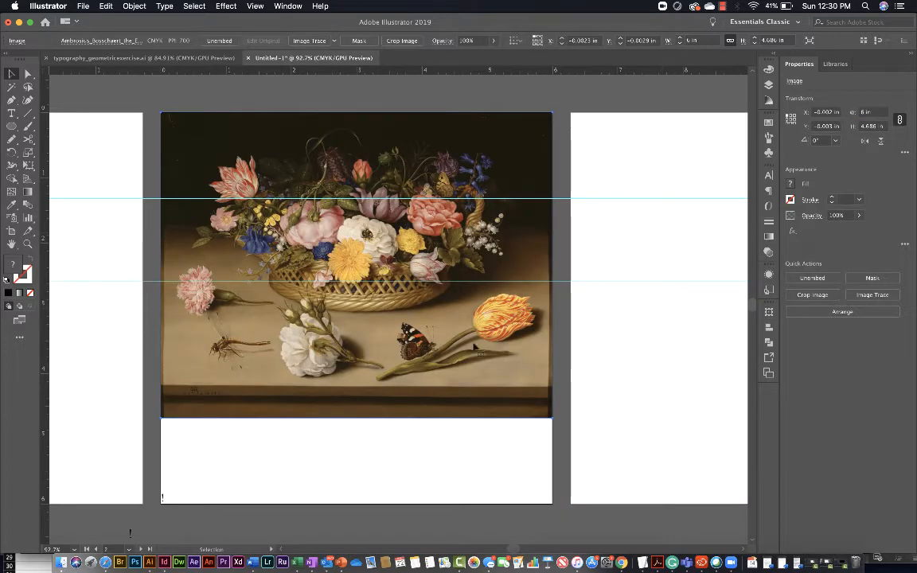
Add the capital letter A as 113 pt Baskerville Regular point type over the painting's flower bouquet
scroll(474, 347, "up", 3)
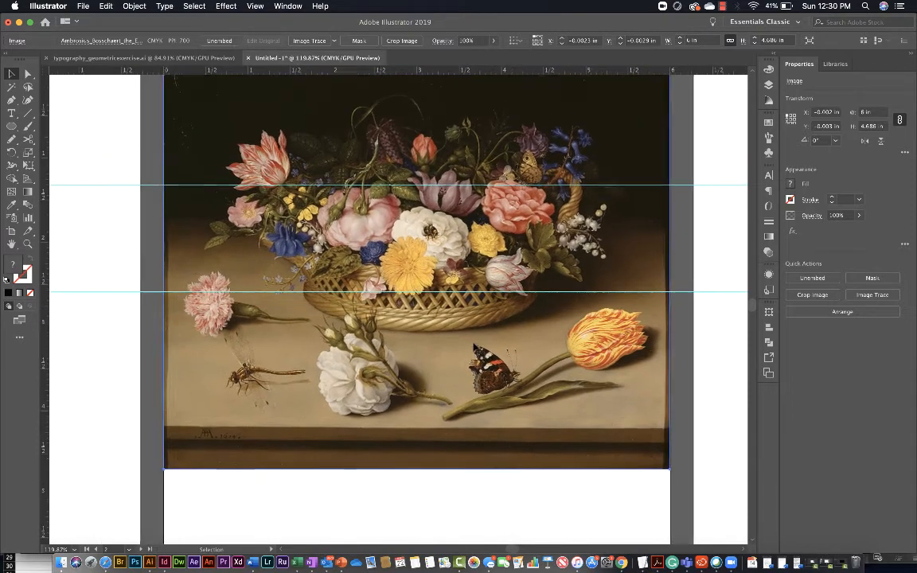
scroll(478, 358, "up", 3)
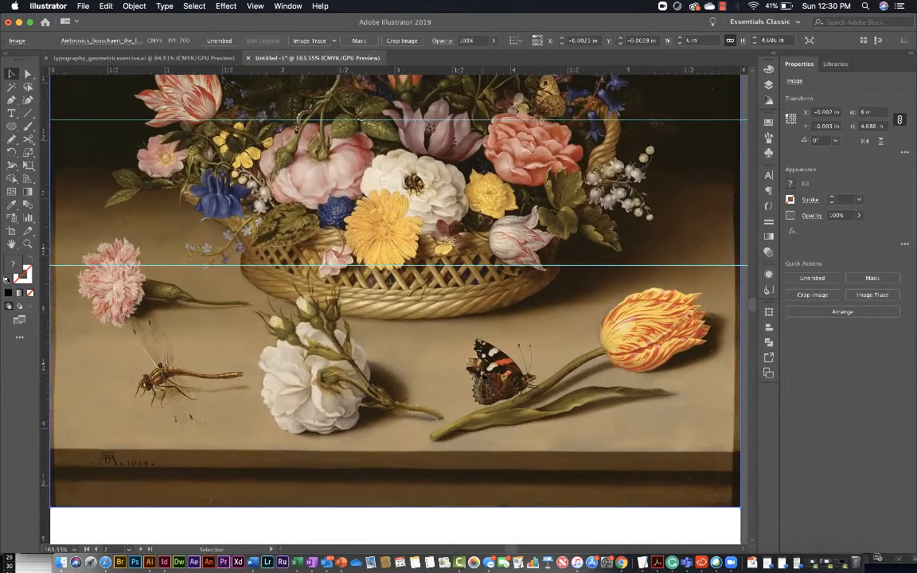
scroll(484, 378, "up", 3)
scroll(483, 378, "left", 2)
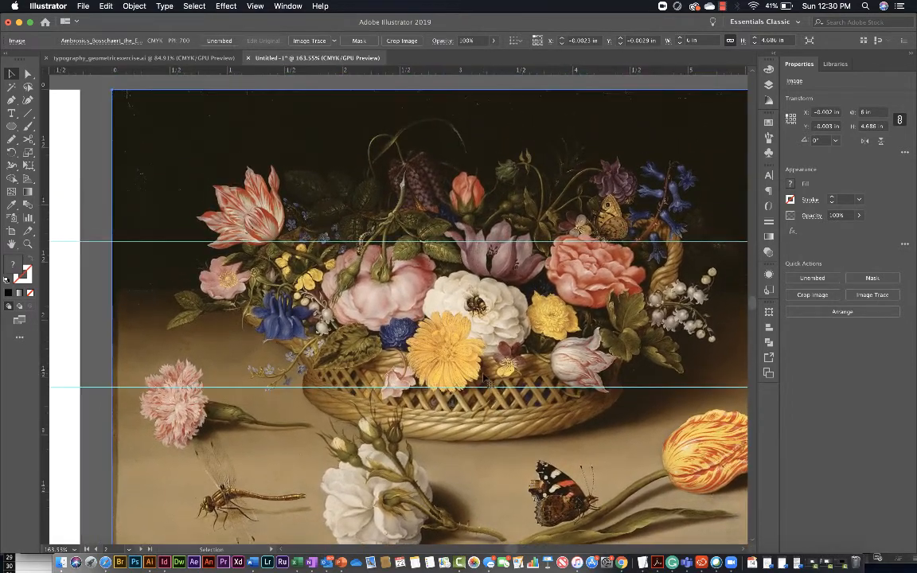
scroll(355, 253, "up", 2)
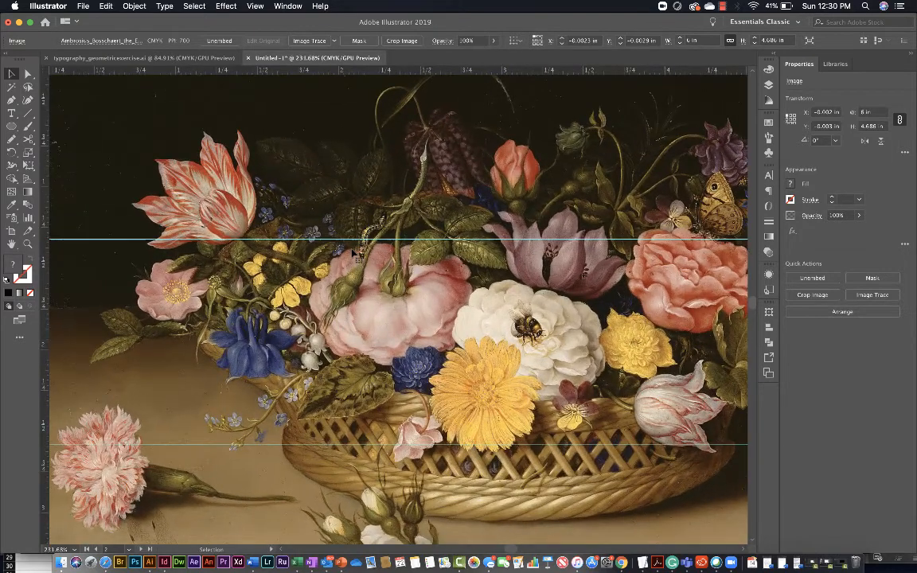
scroll(355, 252, "up", 2)
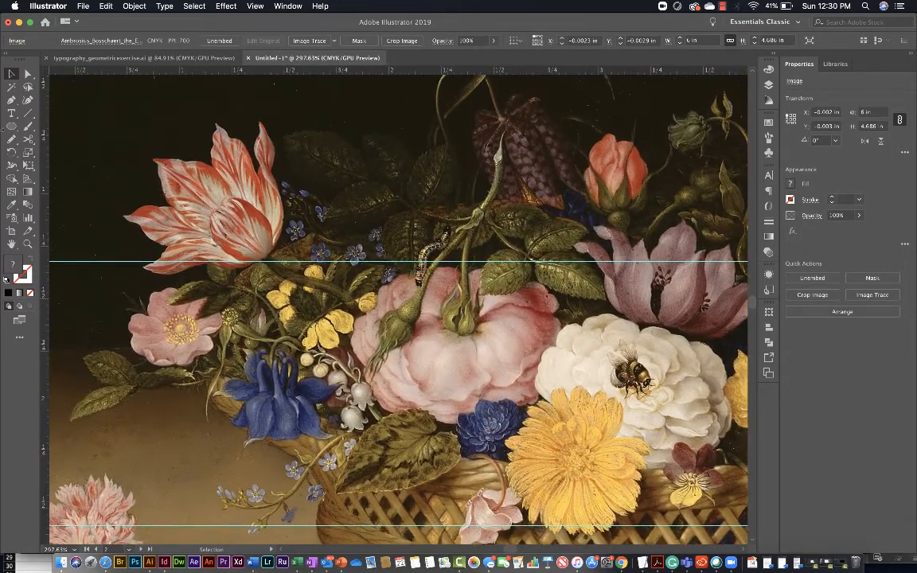
left_click(12, 113)
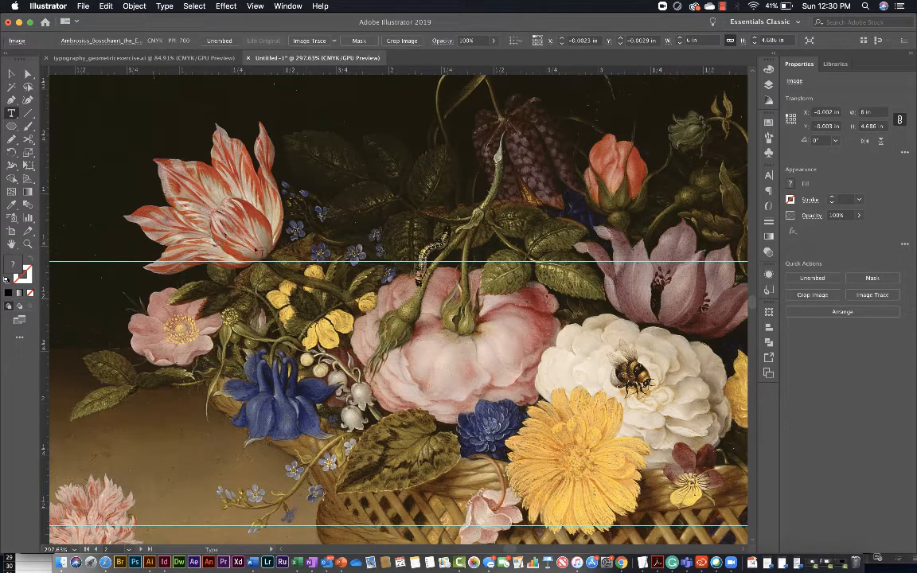
scroll(258, 205, "up", 2)
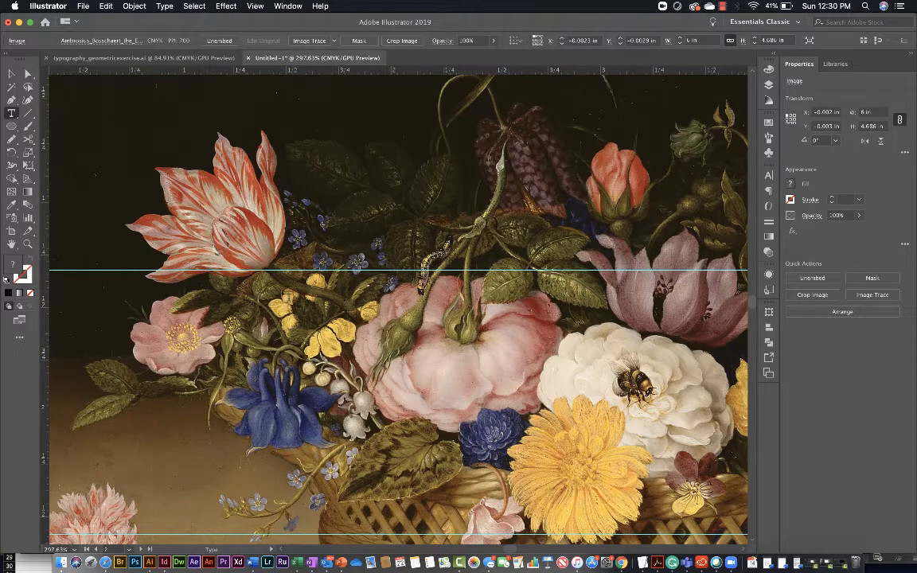
left_click(284, 282)
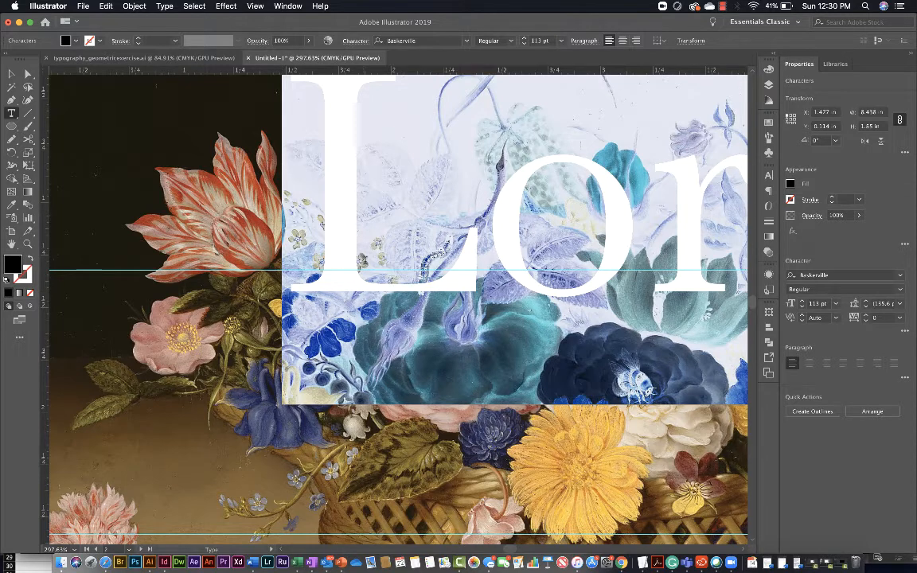
type("A")
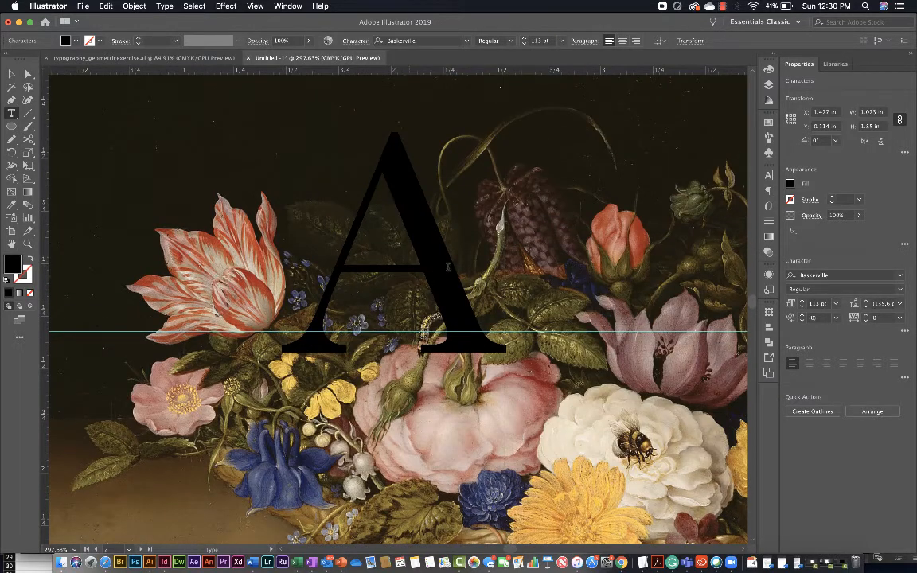
Fill the letter A with bright yellow at hue 55° and move it down-left to overlap the red-and-white striped tulip
left_click_drag(449, 269, 348, 271)
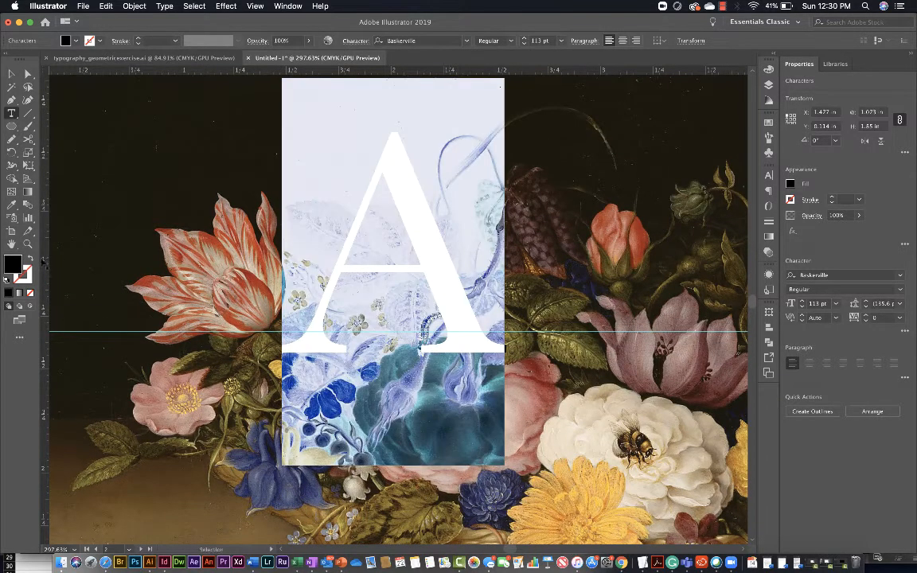
double_click(15, 264)
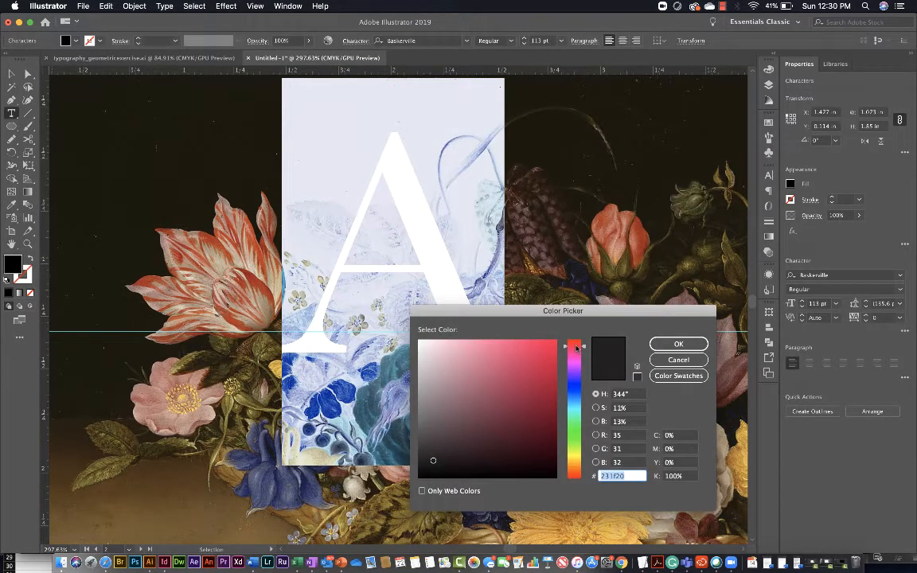
left_click(574, 460)
left_click(536, 340)
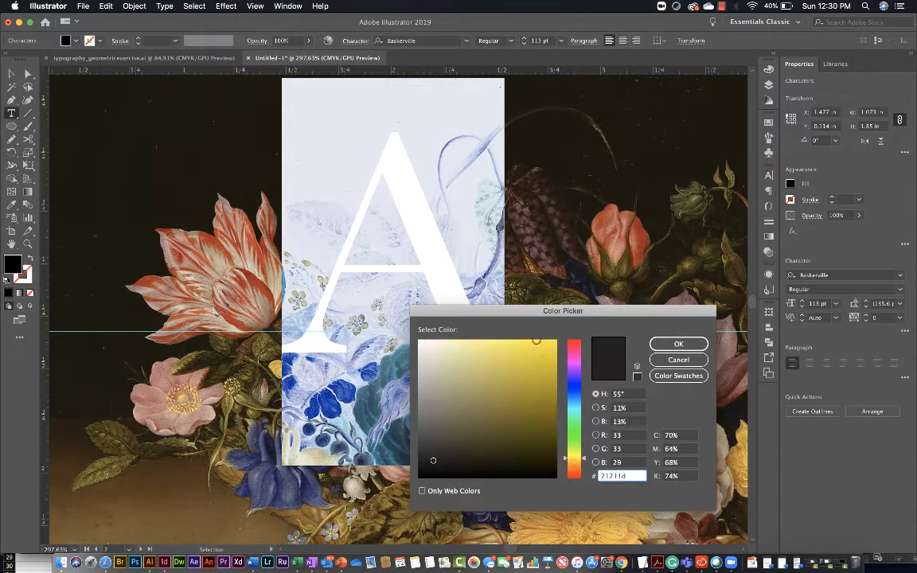
left_click(678, 344)
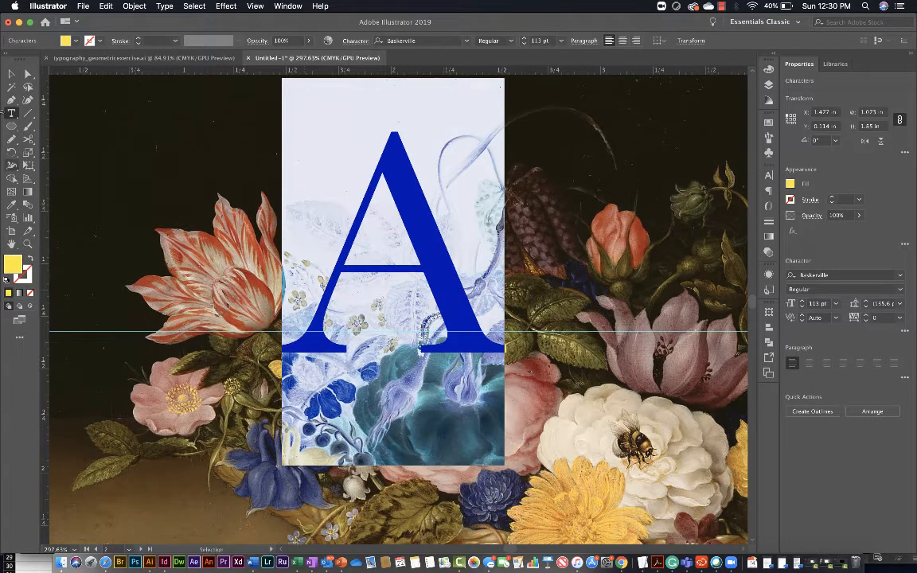
left_click(11, 73)
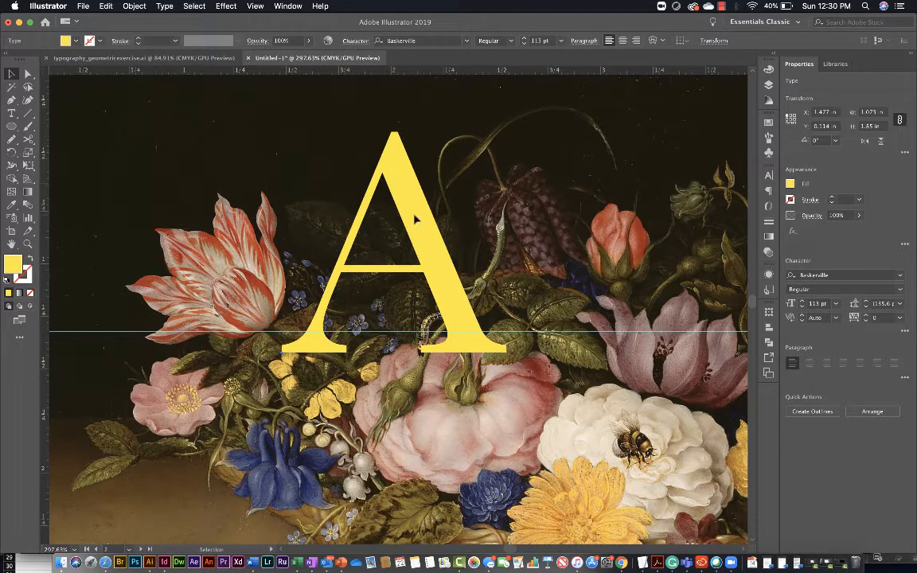
left_click_drag(414, 219, 344, 270)
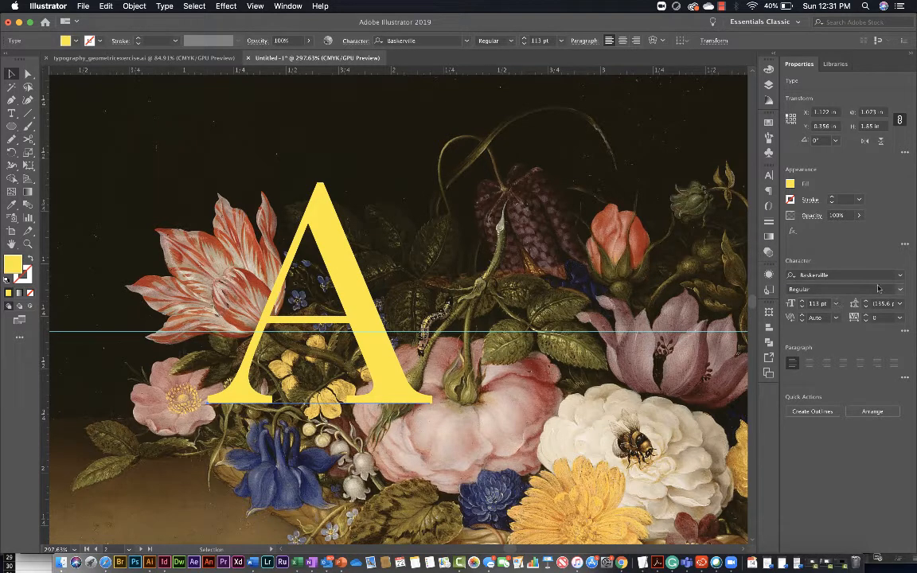
Compare typefaces for the letter A and change its font to Big Caslon Medium
left_click(812, 273)
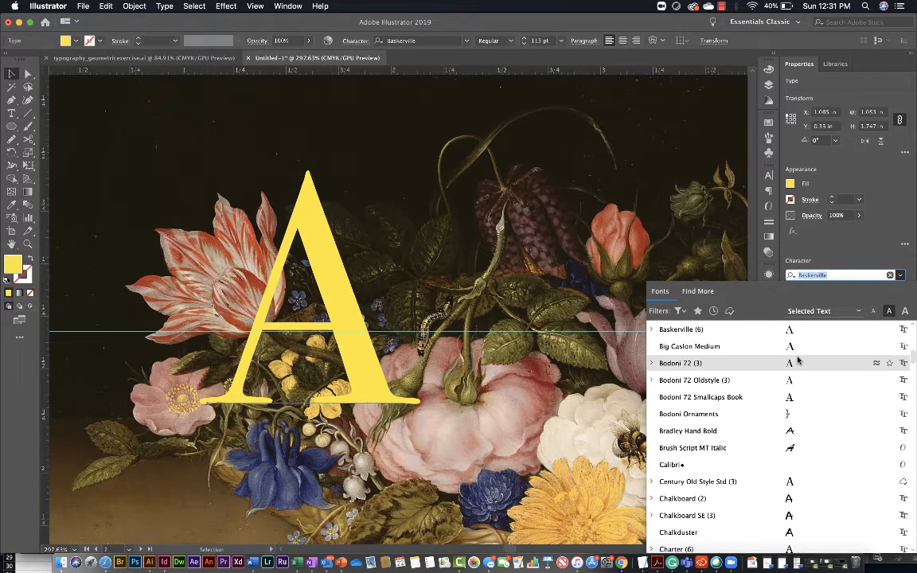
scroll(801, 465, "down", 10)
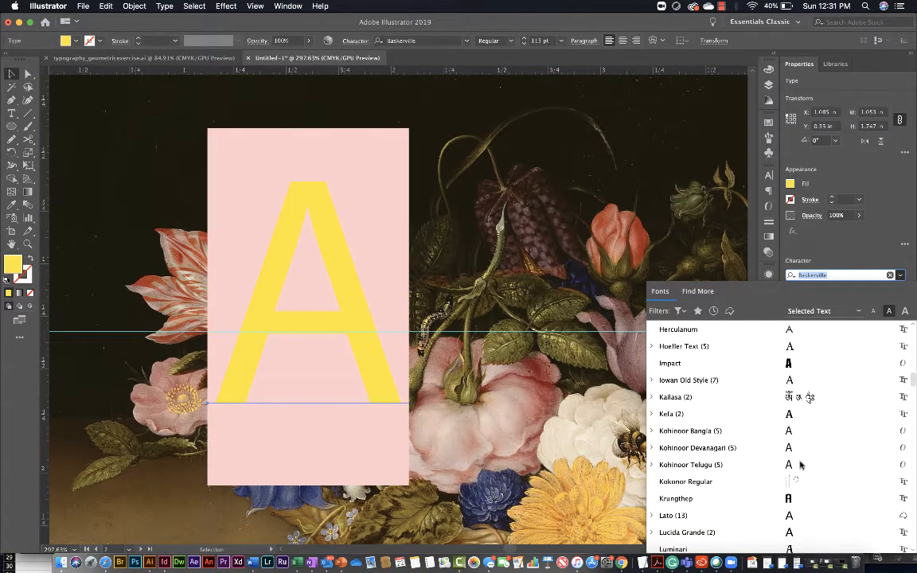
scroll(812, 484, "down", 3)
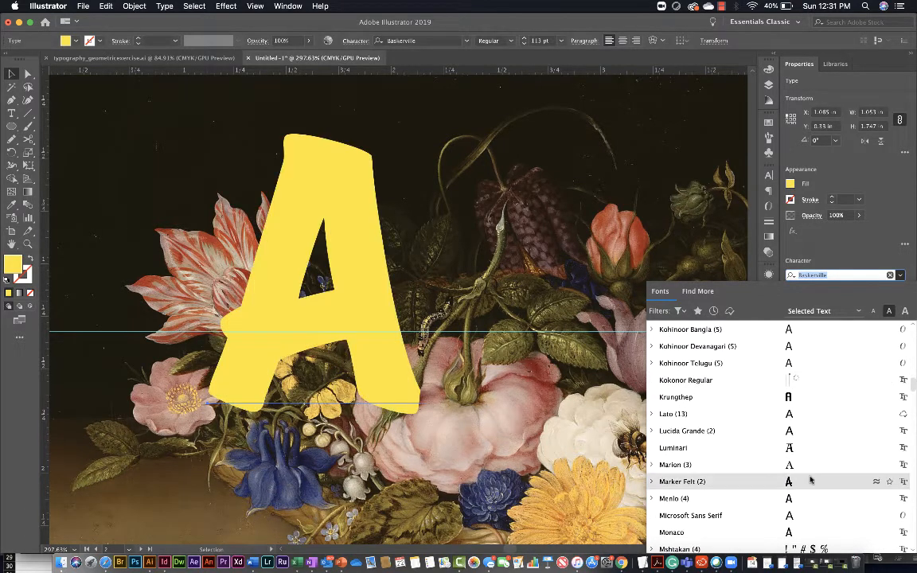
scroll(811, 478, "down", 4)
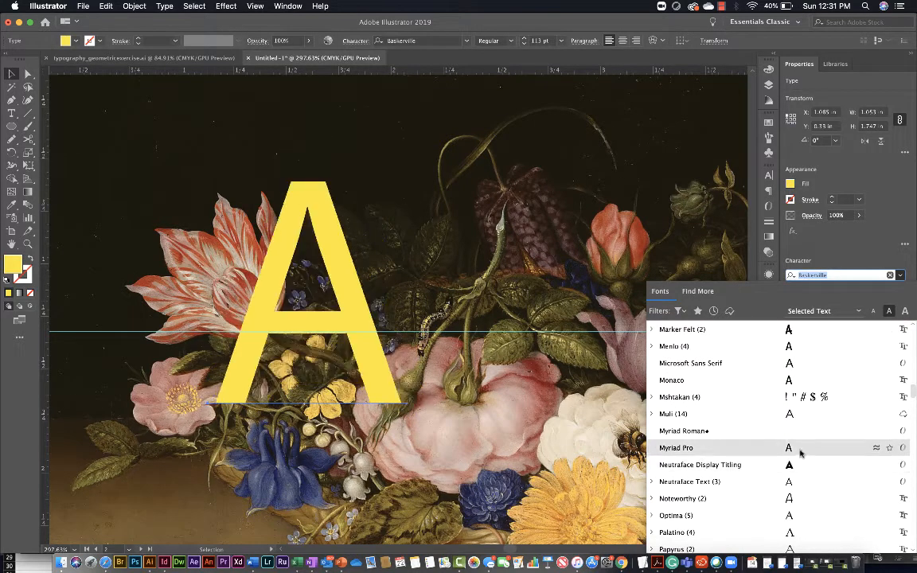
scroll(797, 454, "up", 15)
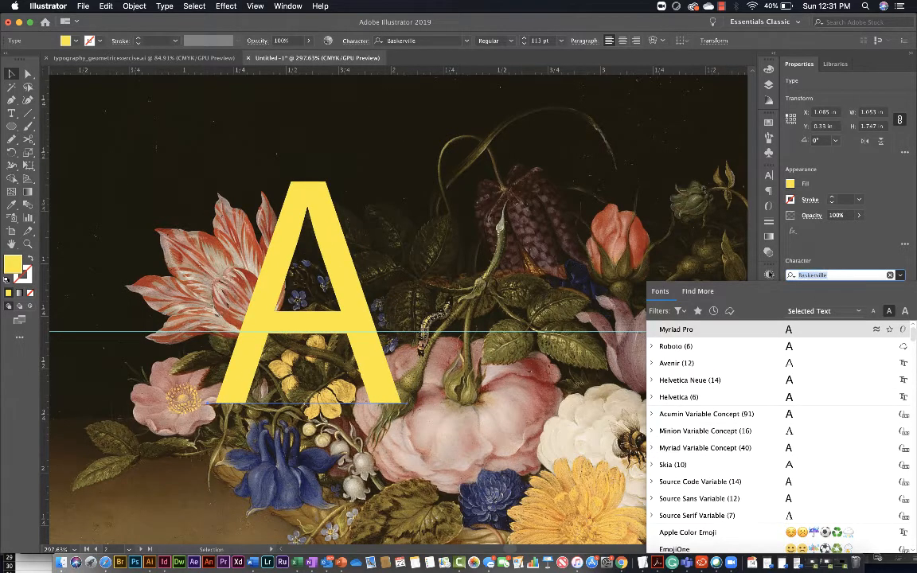
type("caslon")
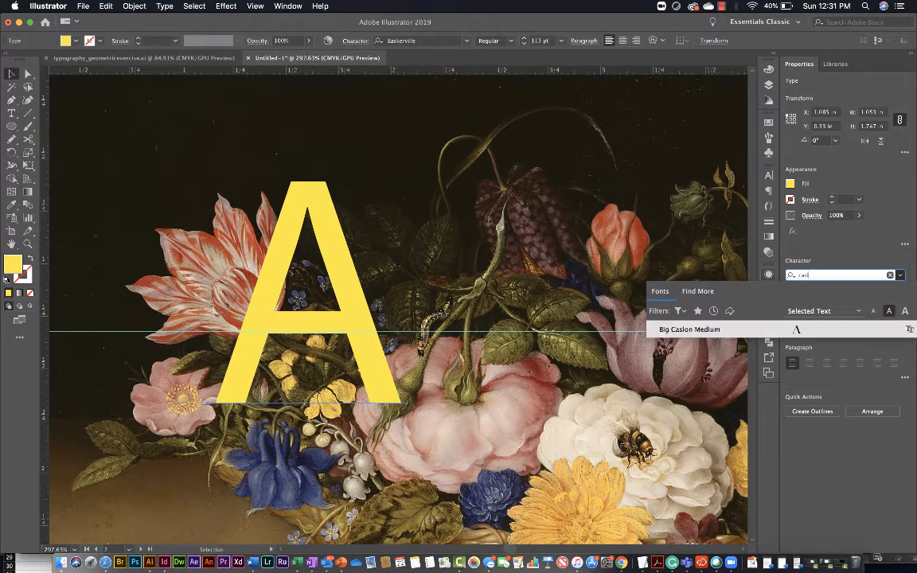
left_click(752, 335)
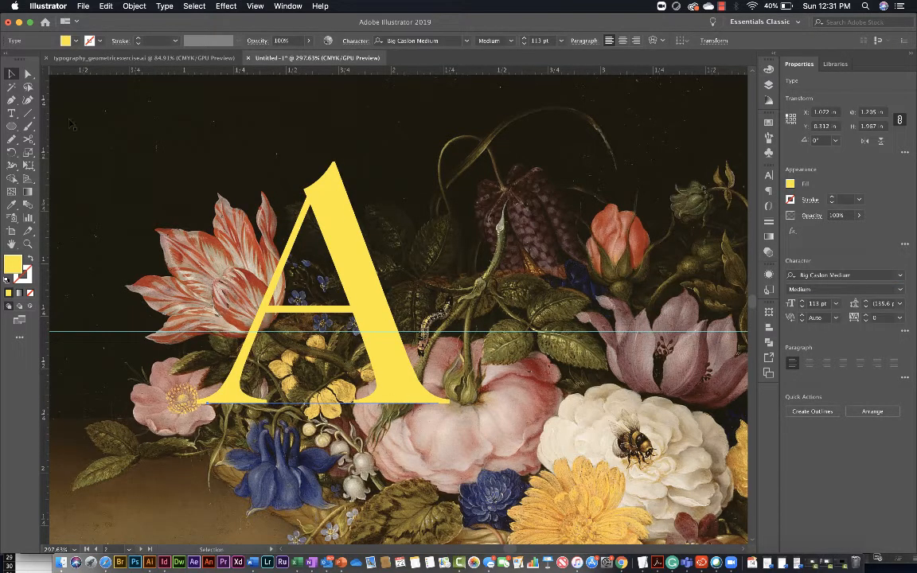
Scale the letter A to about 112.18 pt and move it left and slightly down, over the striped tulip and pink blossom
left_click_drag(348, 260, 325, 262)
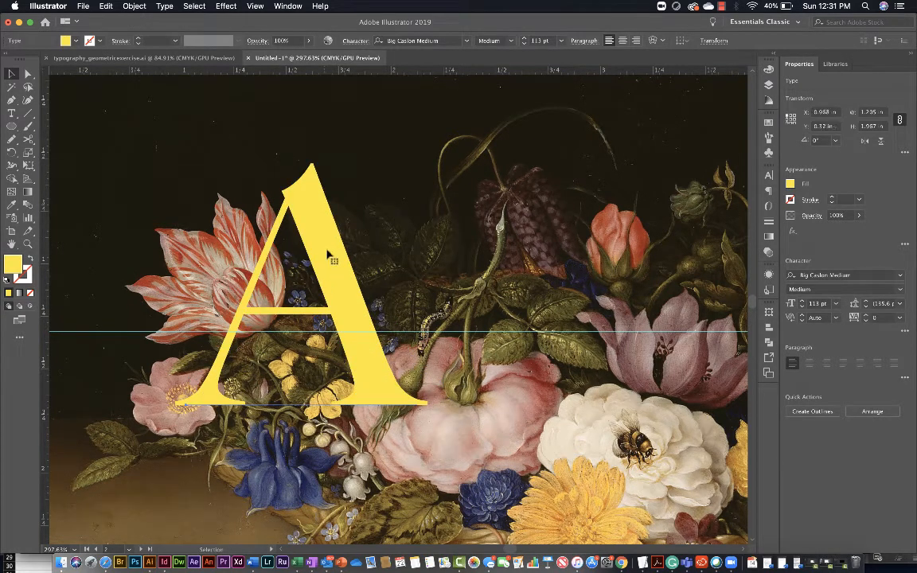
key("s")
left_click_drag(283, 230, 315, 244)
key("v")
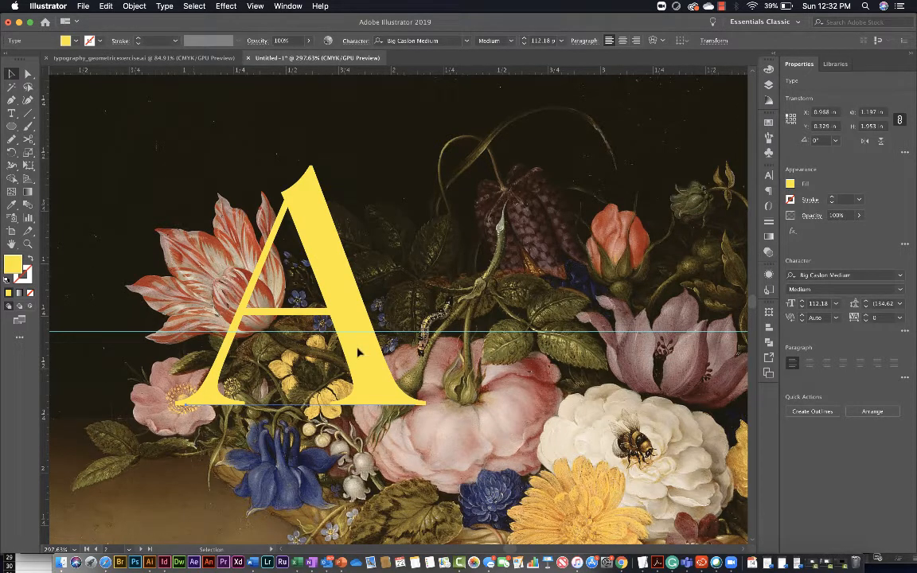
mouse_move(323, 319)
left_mouse_down()
mouse_move(344, 361)
mouse_move(326, 335)
left_mouse_up()
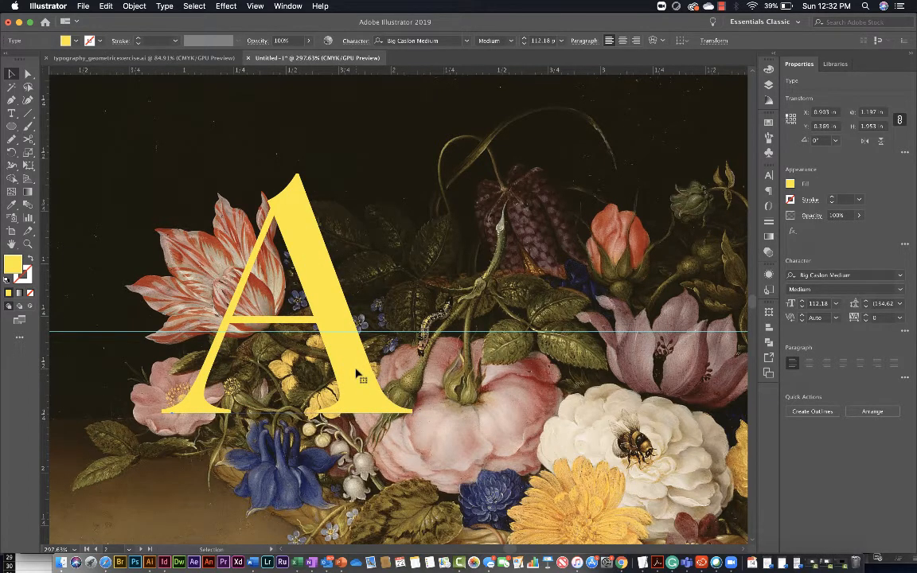
Start a Pen path at the striped tulip's base beside the crossbar and trace its right edge up to the rightmost petal's tip
scroll(358, 373, "up", 2)
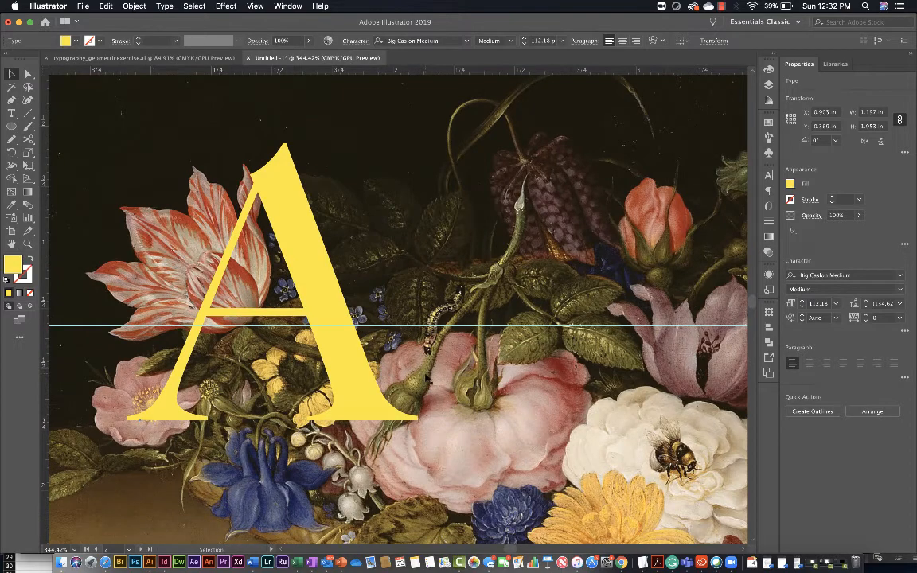
scroll(425, 379, "left", 5)
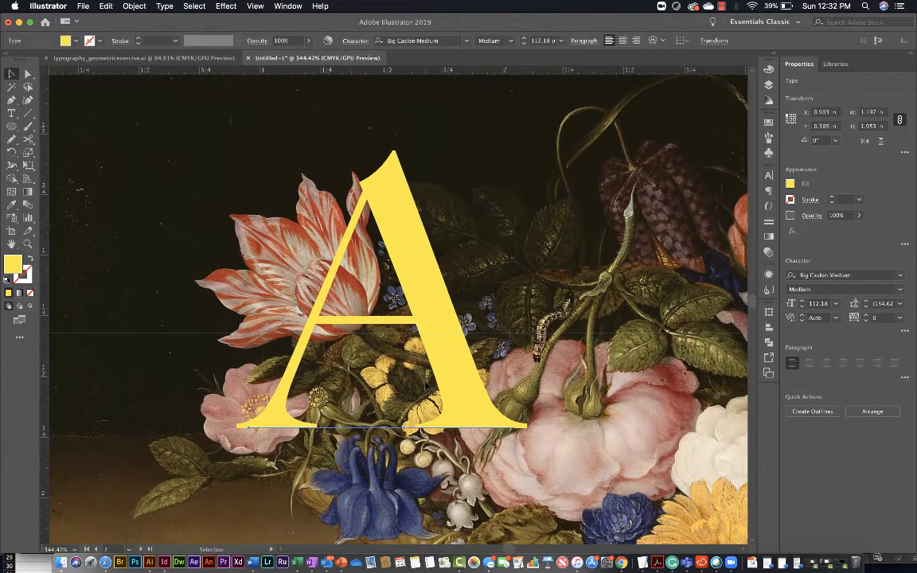
left_click(11, 99)
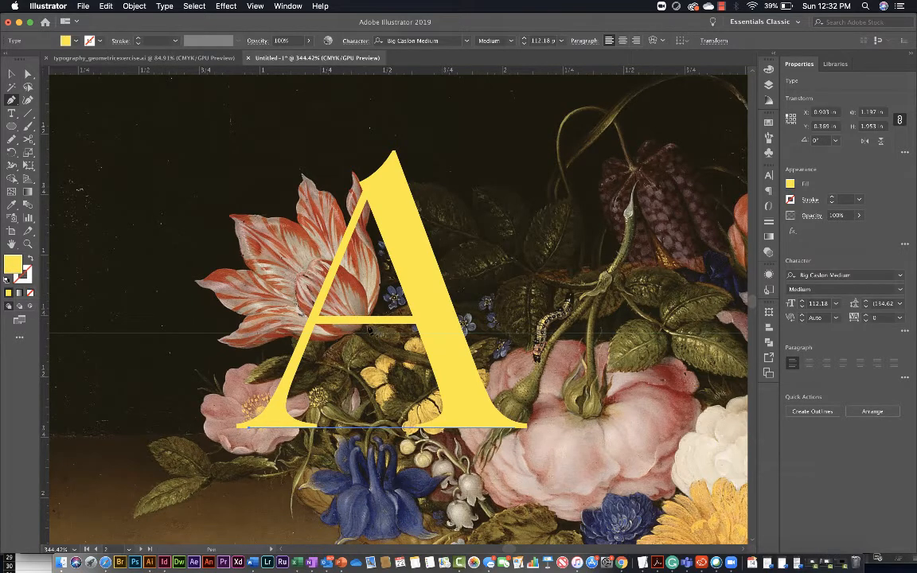
scroll(369, 329, "up", 3, "alt")
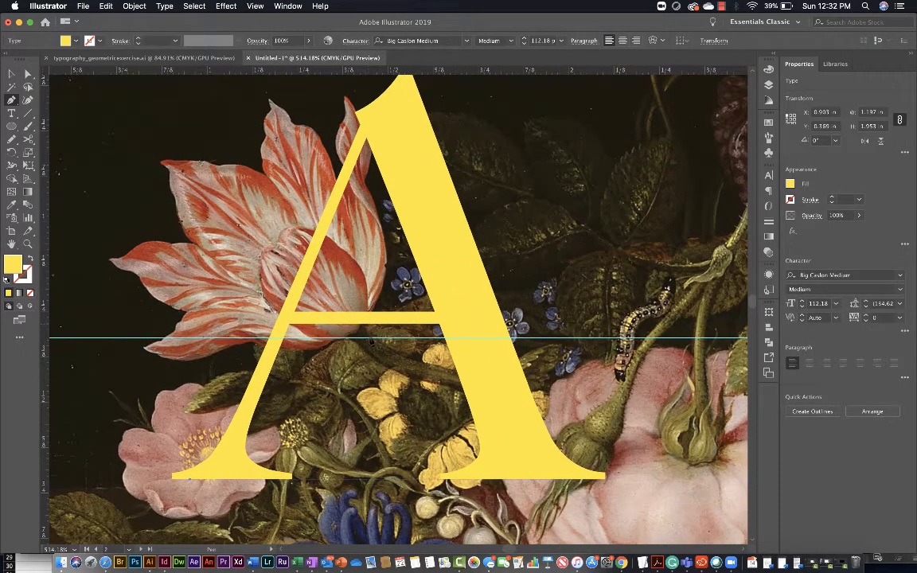
left_click(366, 334)
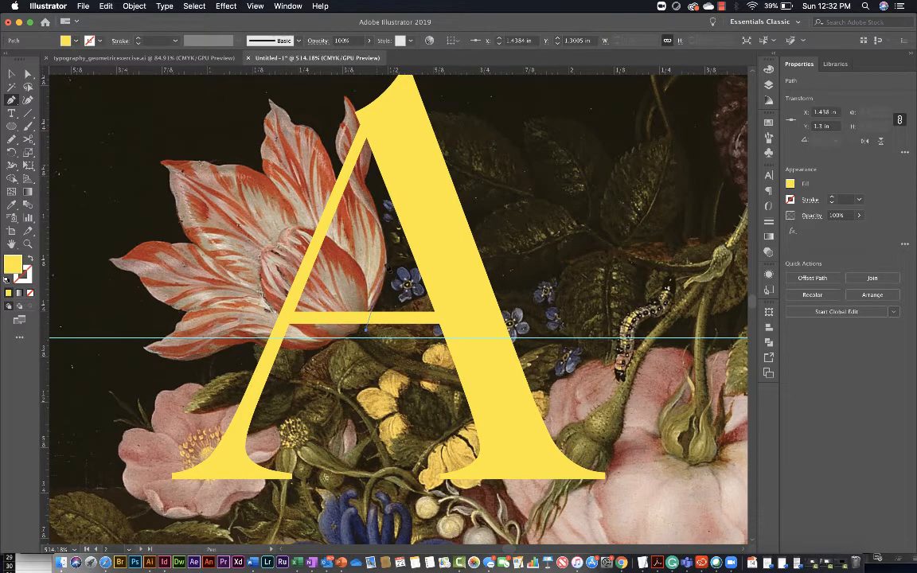
left_click_drag(387, 263, 384, 236)
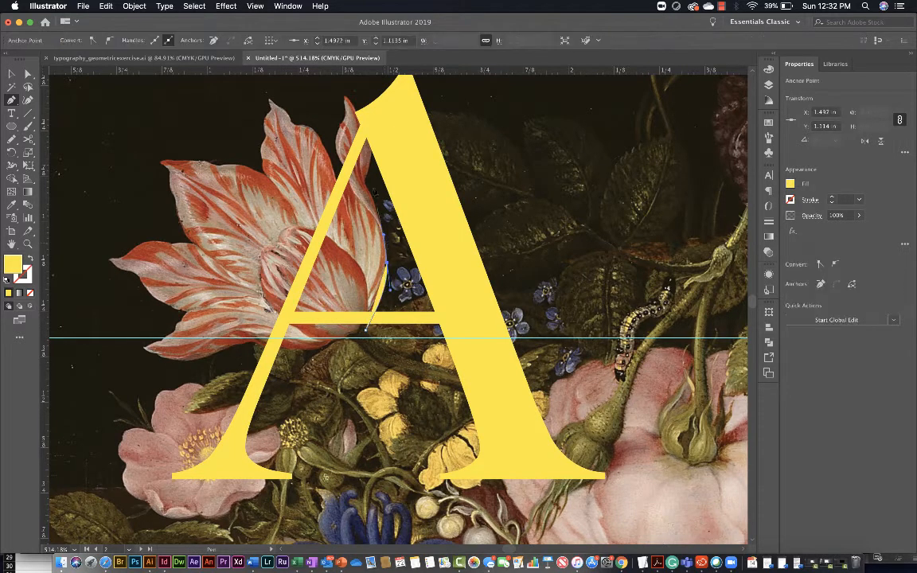
left_click(364, 176)
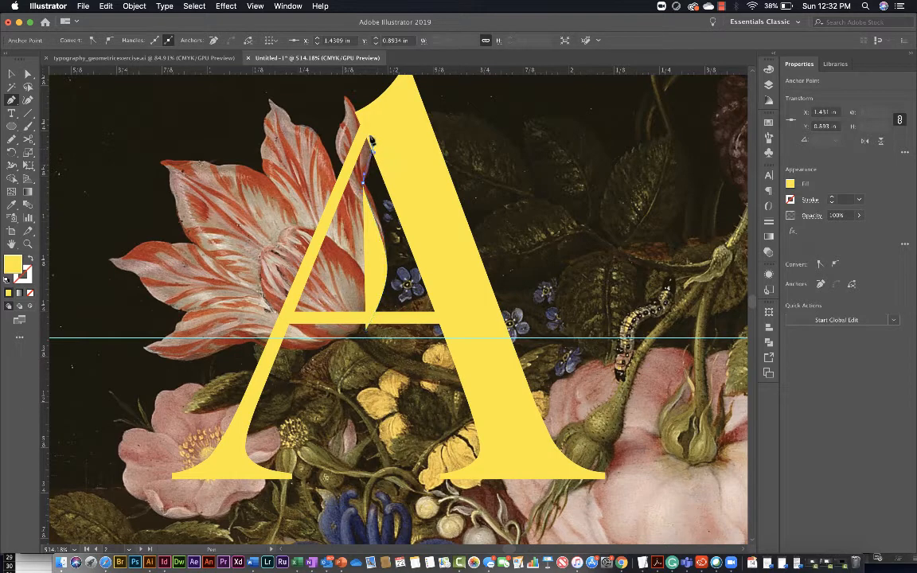
left_click(367, 132)
left_click_drag(366, 130, 353, 103)
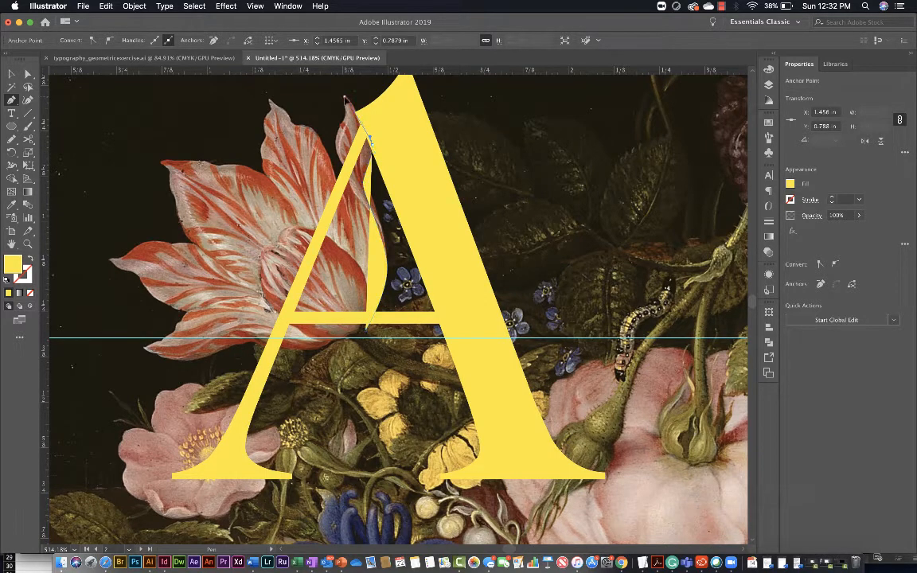
left_click(347, 103)
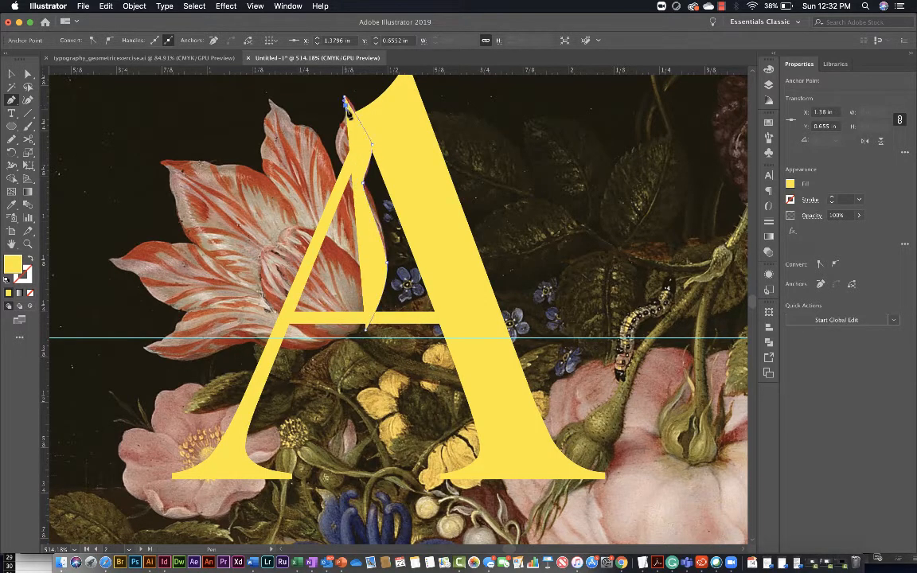
Continue the tulip path down the rightmost petal's inner edge and around the tall upper petal to its left side
left_click(347, 115)
left_click(337, 144)
left_click_drag(340, 156, 346, 187)
left_click(339, 193)
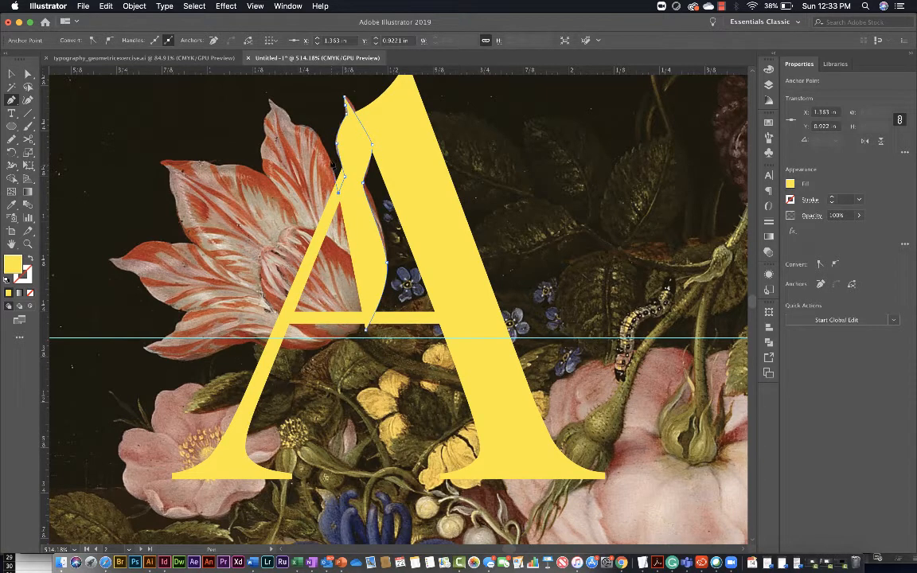
left_click_drag(329, 157, 260, 168)
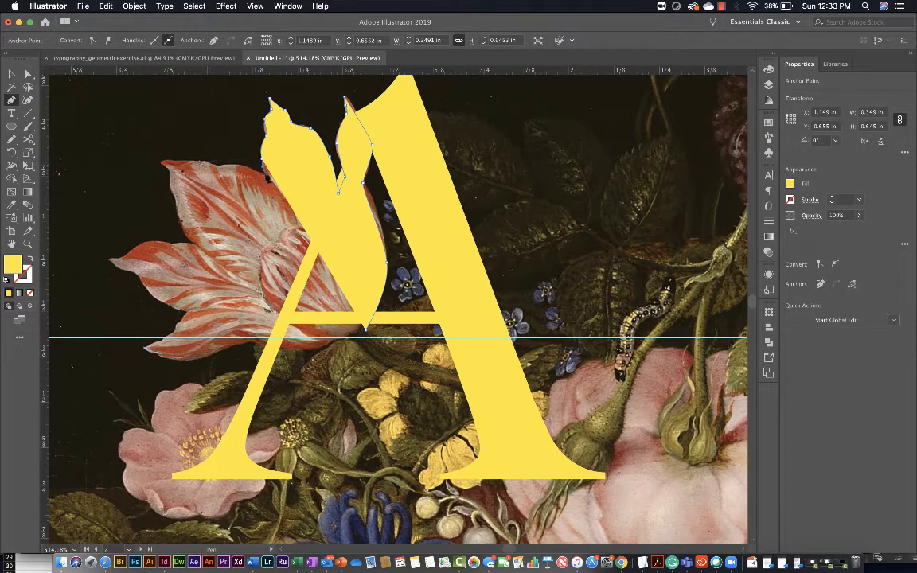
key("alt")
left_click(265, 174)
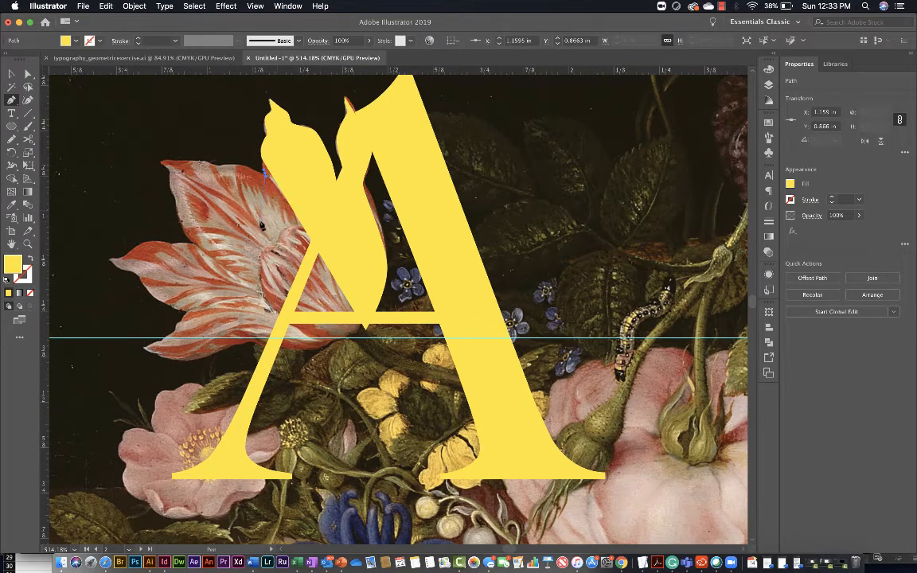
key("super+z")
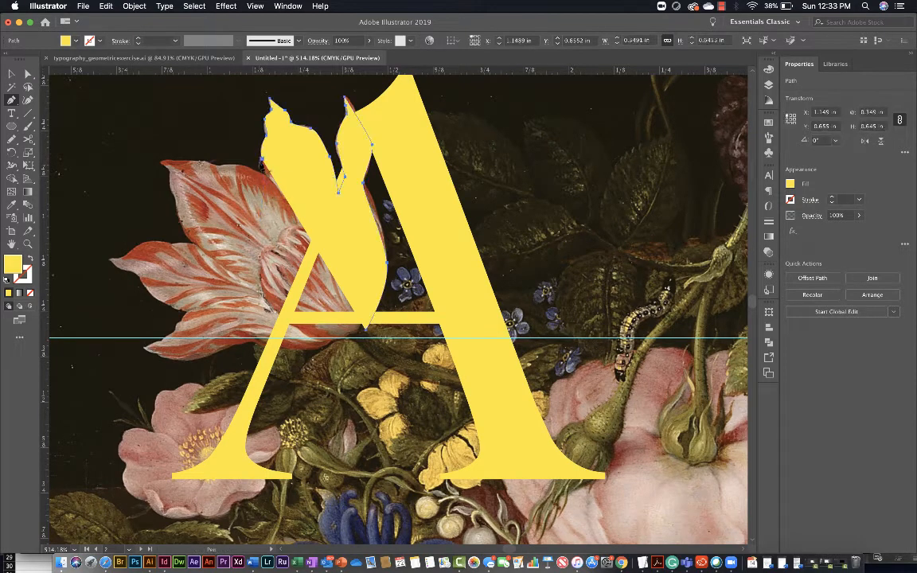
Resume the tulip path from its last anchor, add a corner at the petal notch, and trace the upper-left petal's top edge to its tip
scroll(265, 164, "up", 2)
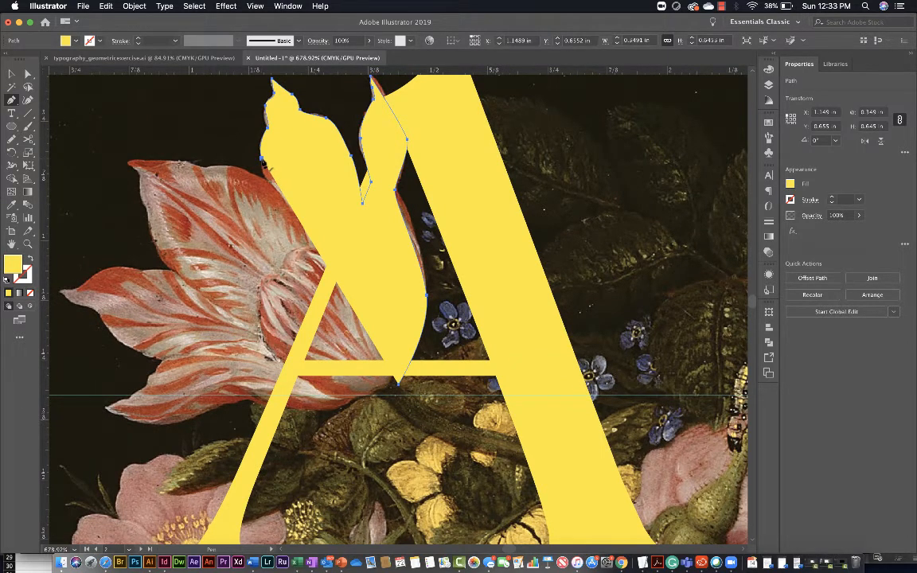
left_click(262, 159)
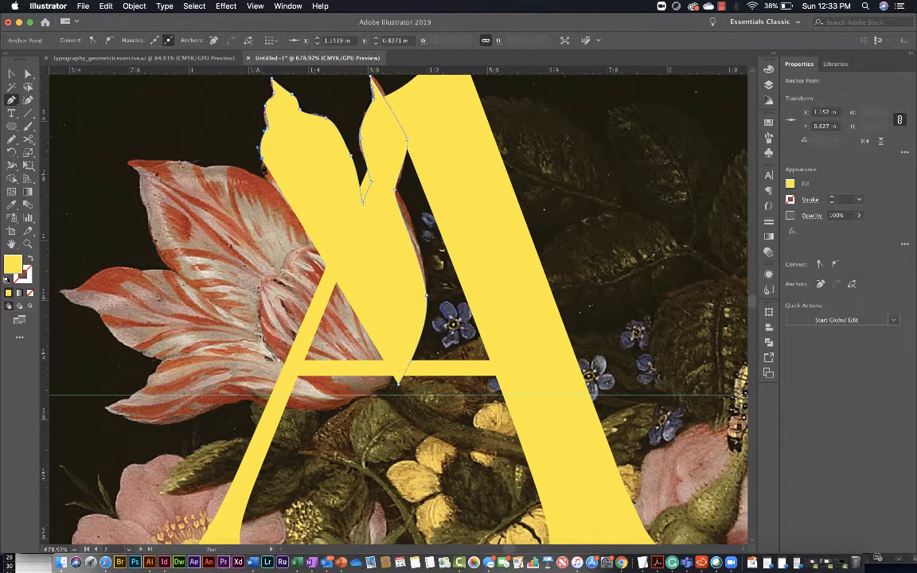
left_click(266, 179)
left_click(267, 180)
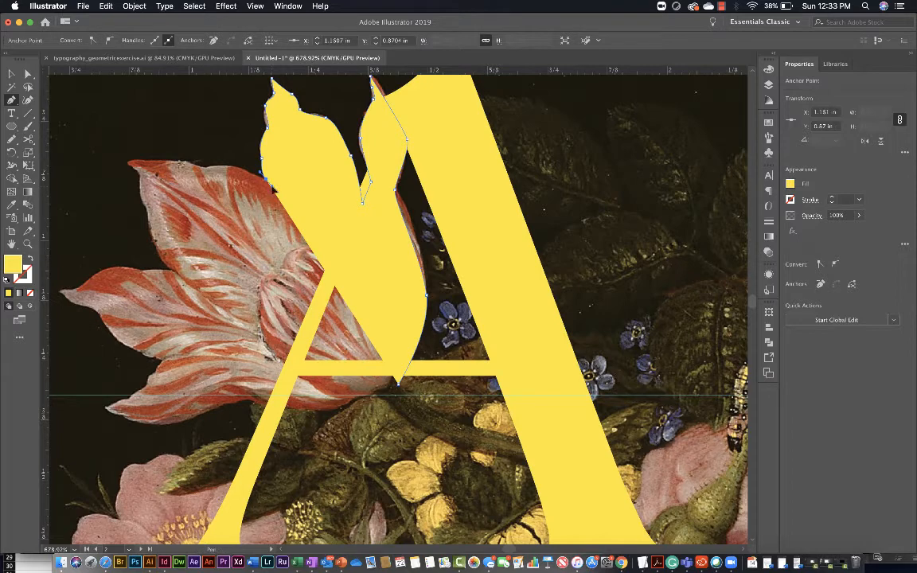
left_click_drag(273, 189, 178, 162)
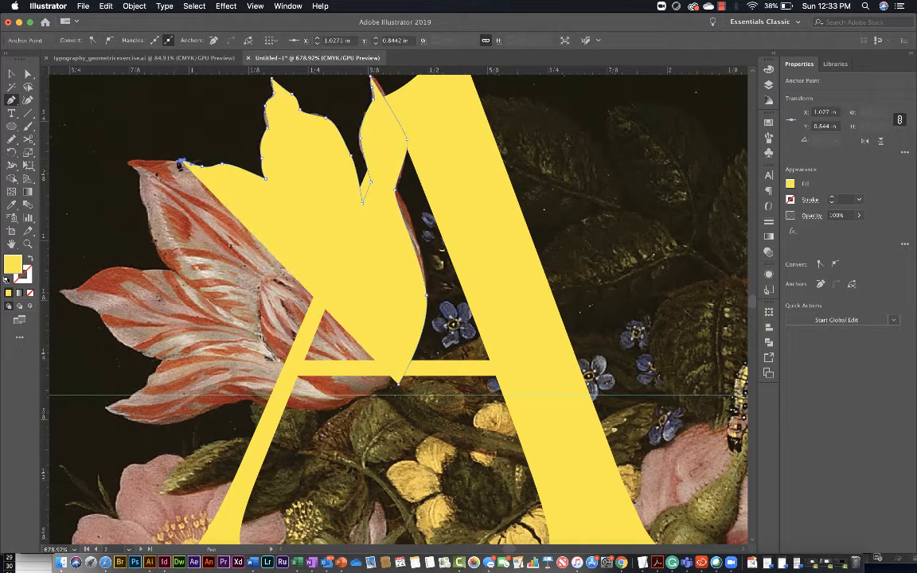
left_click(133, 164)
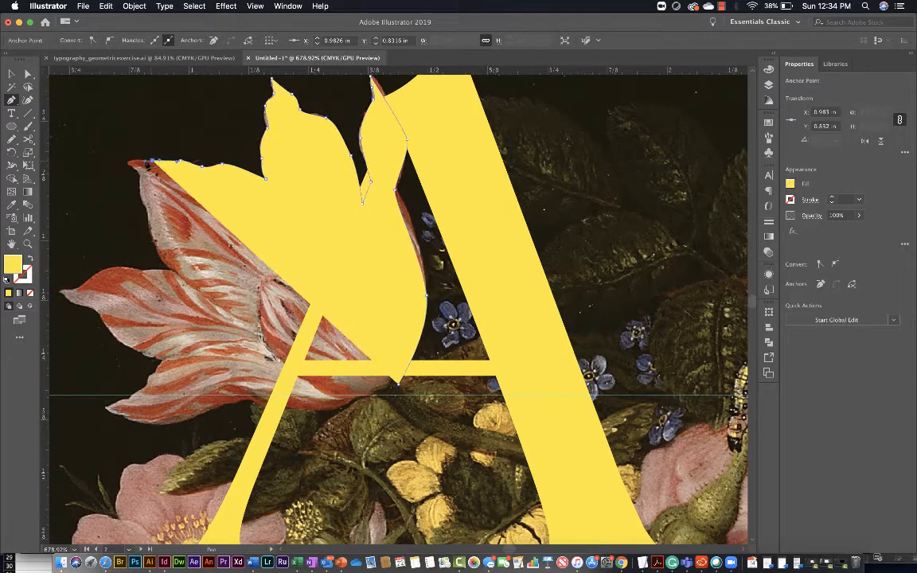
left_click(128, 162)
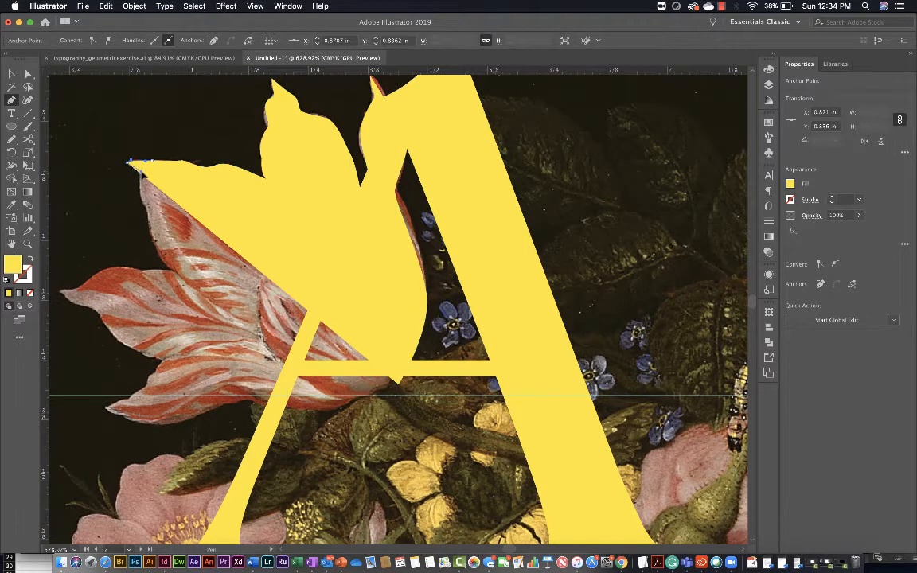
left_click(127, 163)
Continue the tulip path down the upper-left petal's lower edge to the notch above the leftmost petal
left_click(141, 179)
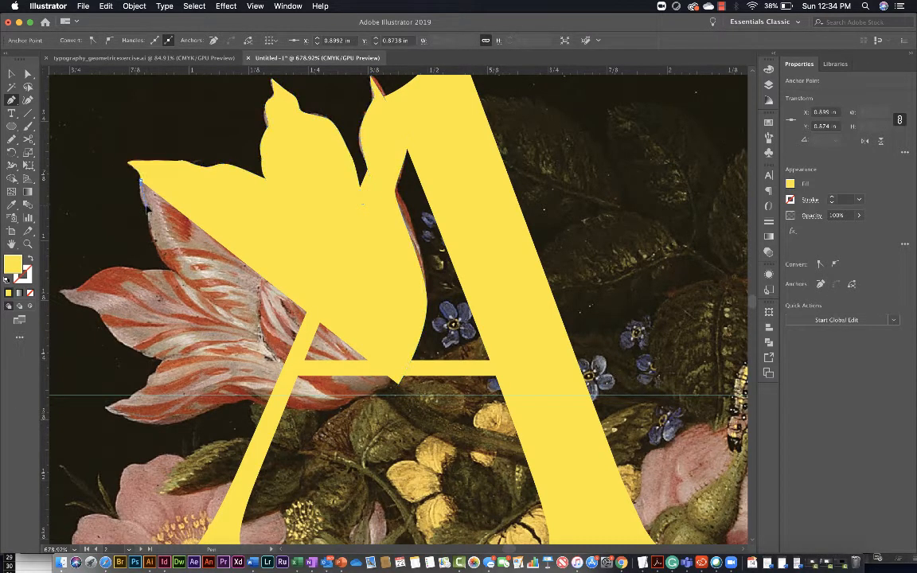
left_click(146, 203)
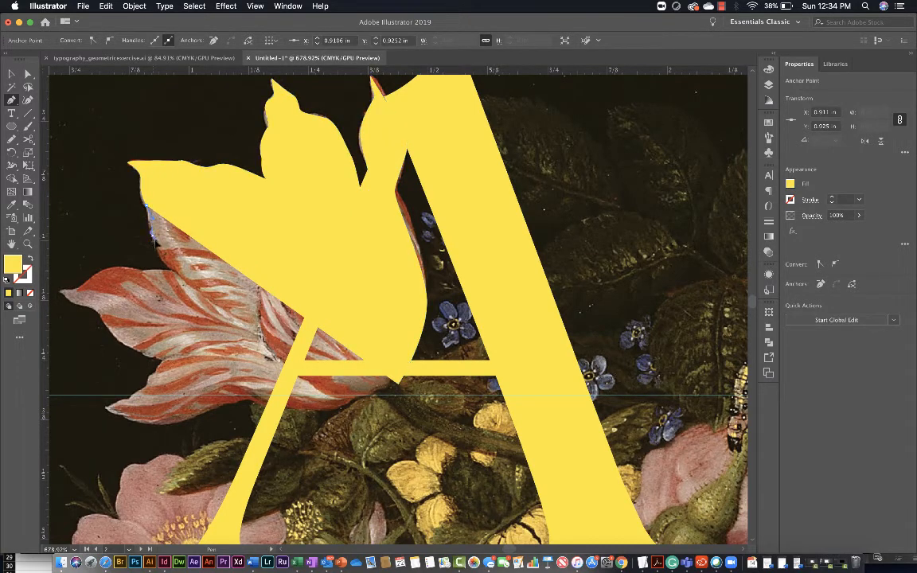
left_click(151, 233)
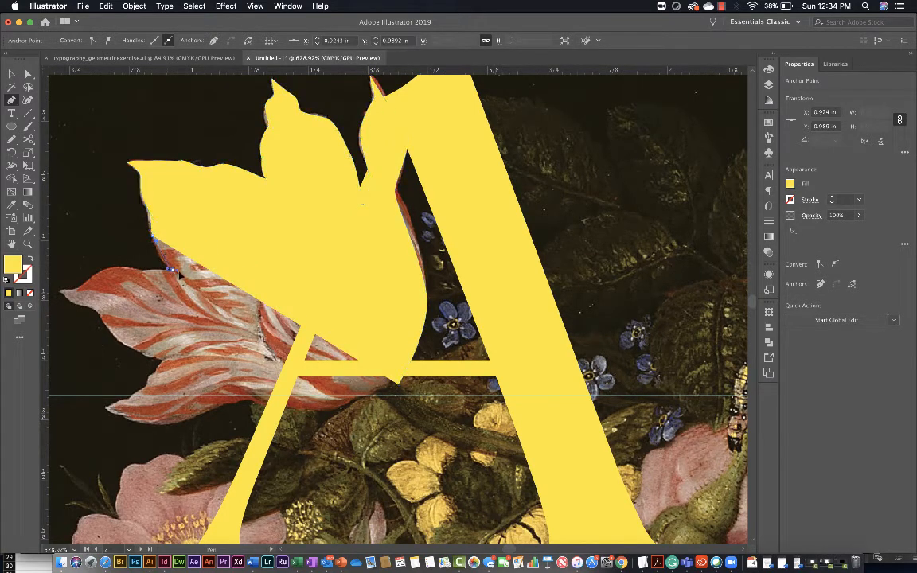
left_click(181, 277)
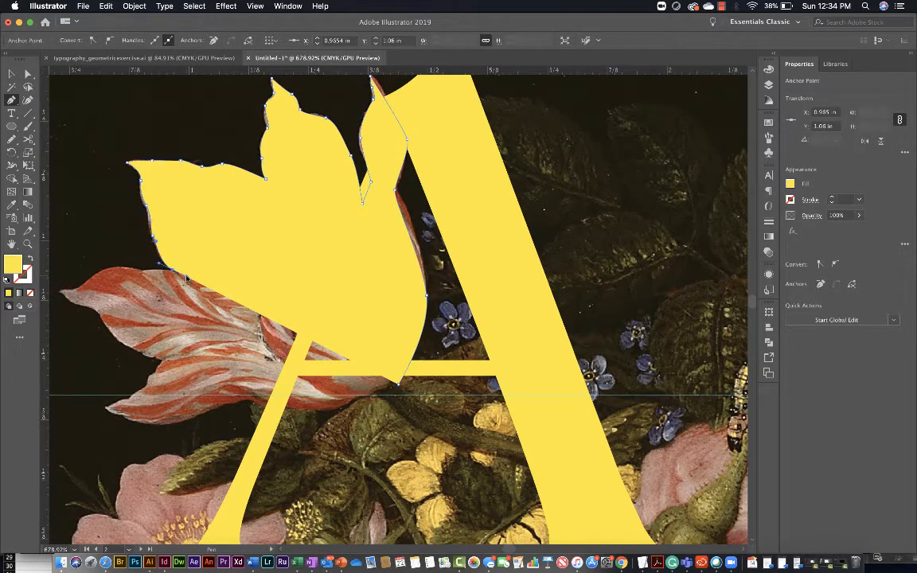
right_click(181, 278)
left_click(180, 278)
left_click(160, 270, "super")
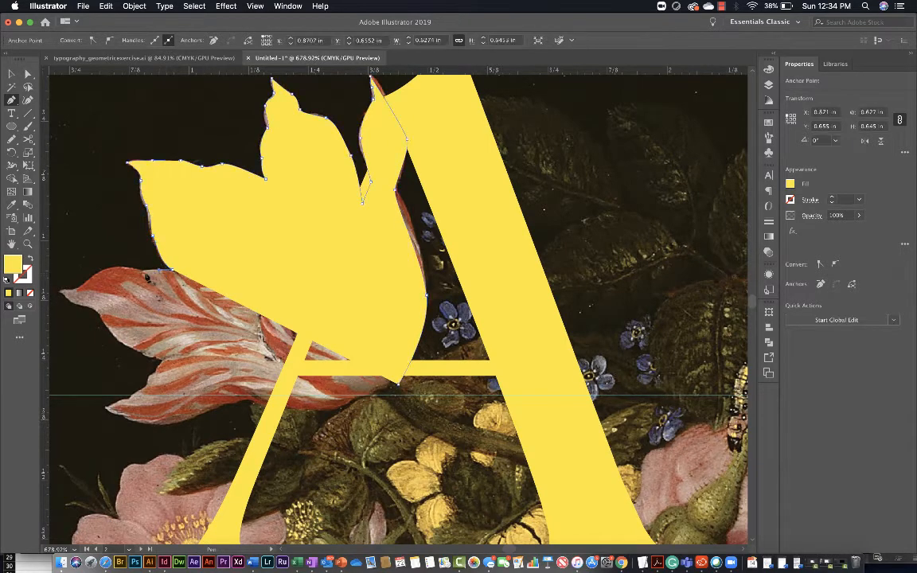
left_click(143, 273)
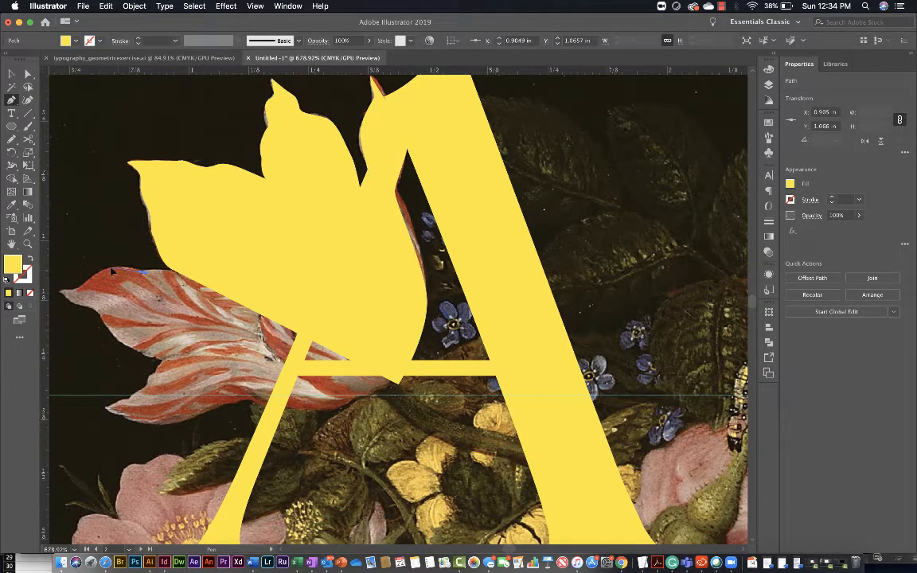
left_click_drag(112, 271, 106, 276)
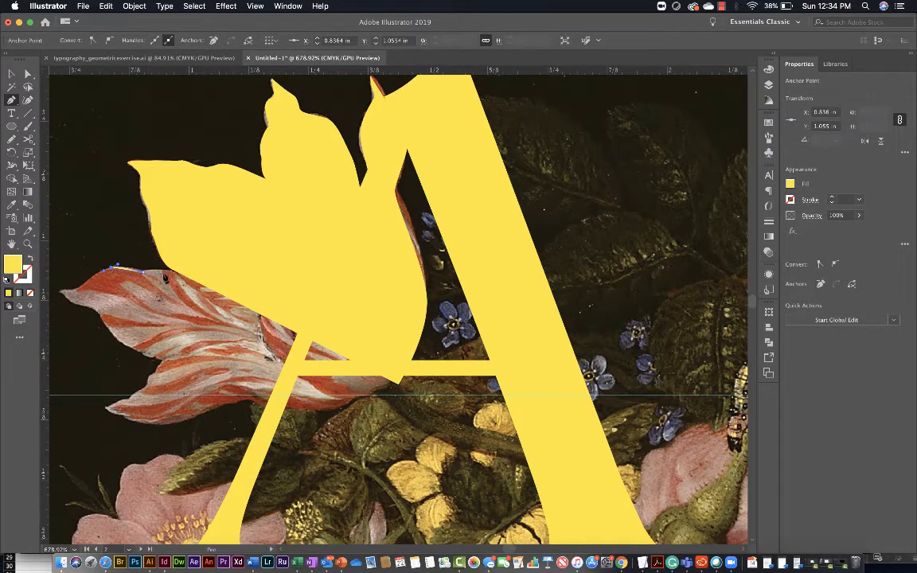
left_click(173, 271)
key("Escape")
Resume the tulip path from the notch with a corner point and trace the leftmost petal's upper edge to its tip
left_click(174, 273)
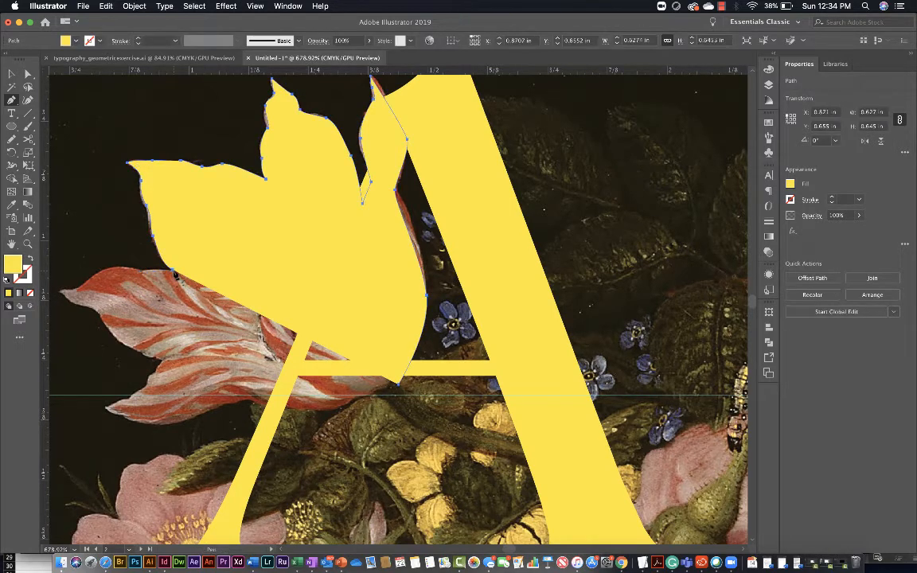
left_click(172, 272)
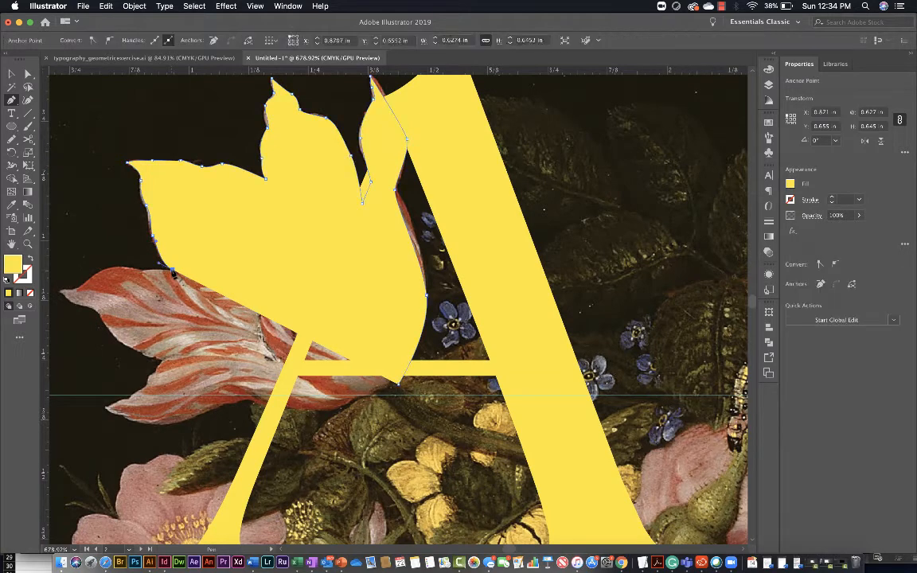
left_click_drag(150, 272, 73, 292)
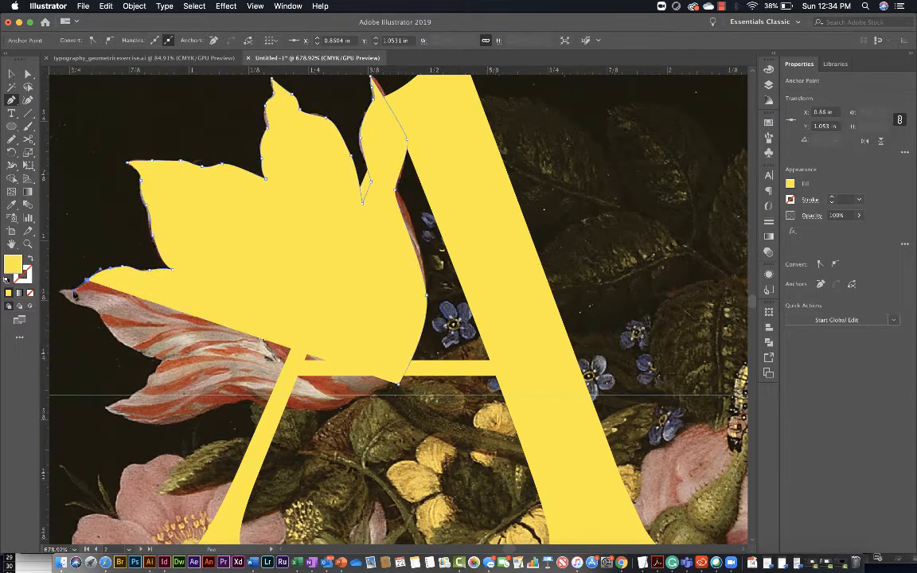
left_click(60, 291)
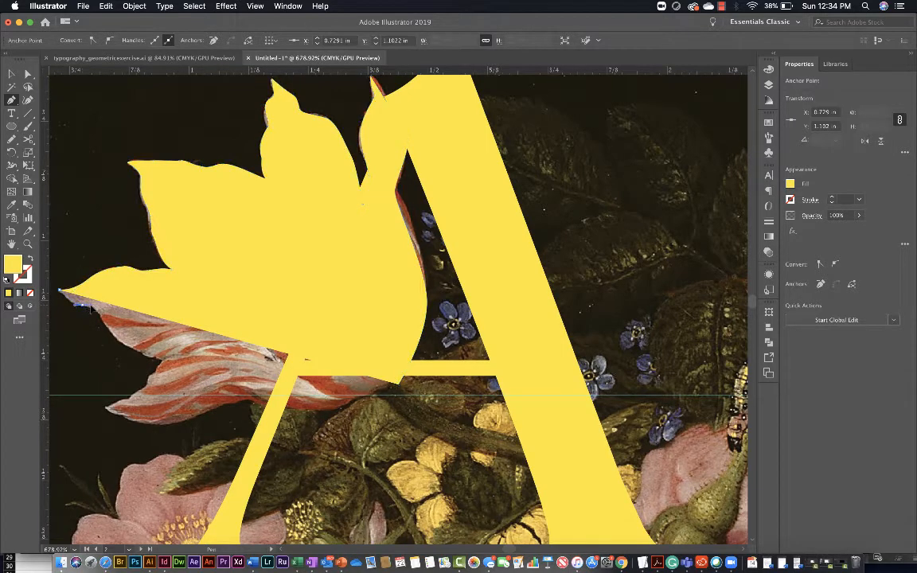
Trace the leftmost petal's lower edge into the notch, then around the lowest petal's tip to its underside
left_click_drag(84, 309, 101, 320)
left_click_drag(101, 319, 102, 320)
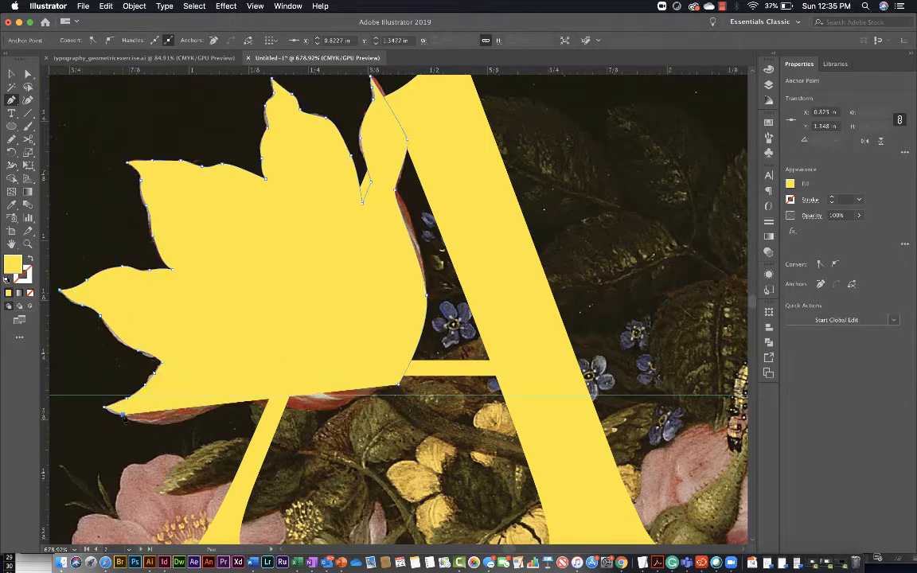
left_click_drag(159, 425, 171, 425)
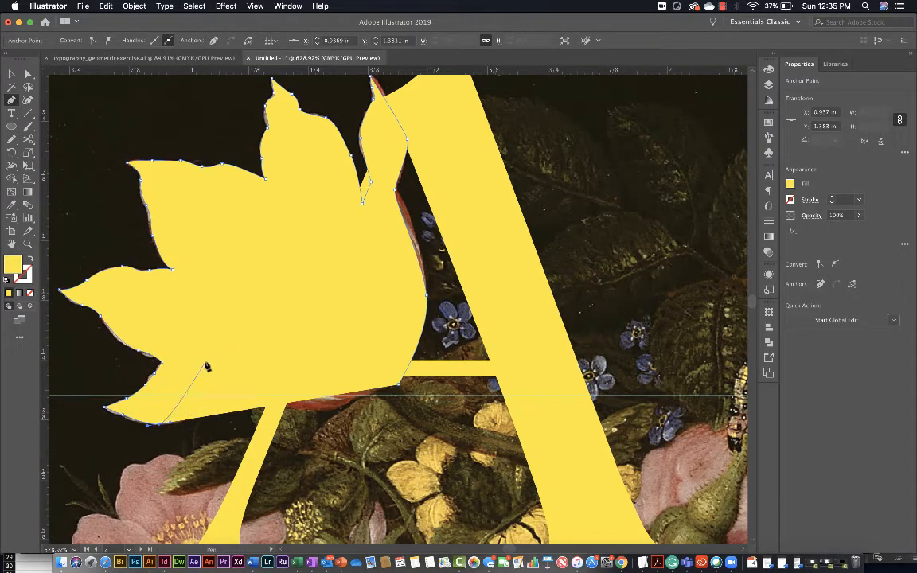
Swap the path's fill and stroke to a yellow outline without fill, and trace the tulip's bottom edge to its base
left_click(29, 261)
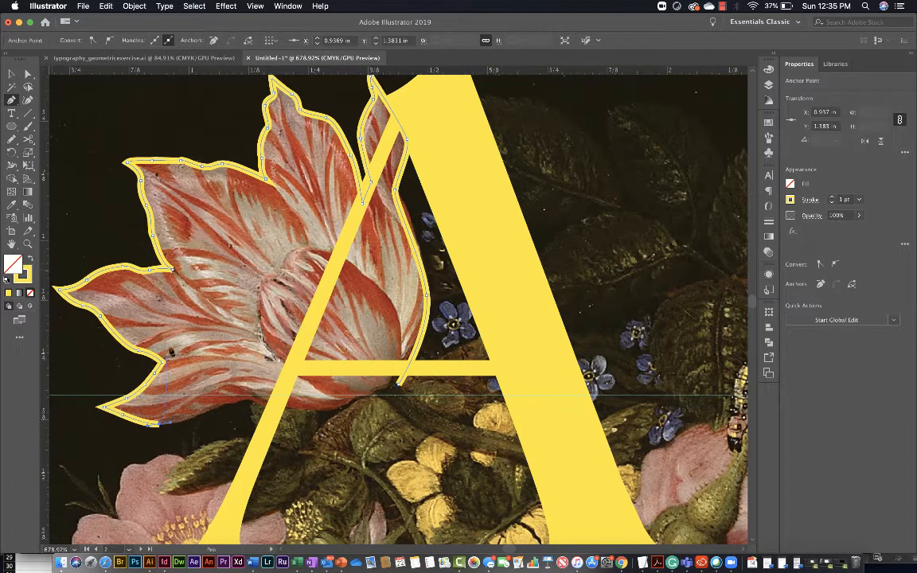
left_click_drag(242, 399, 257, 400)
left_click_drag(330, 410, 356, 399)
left_click(377, 392)
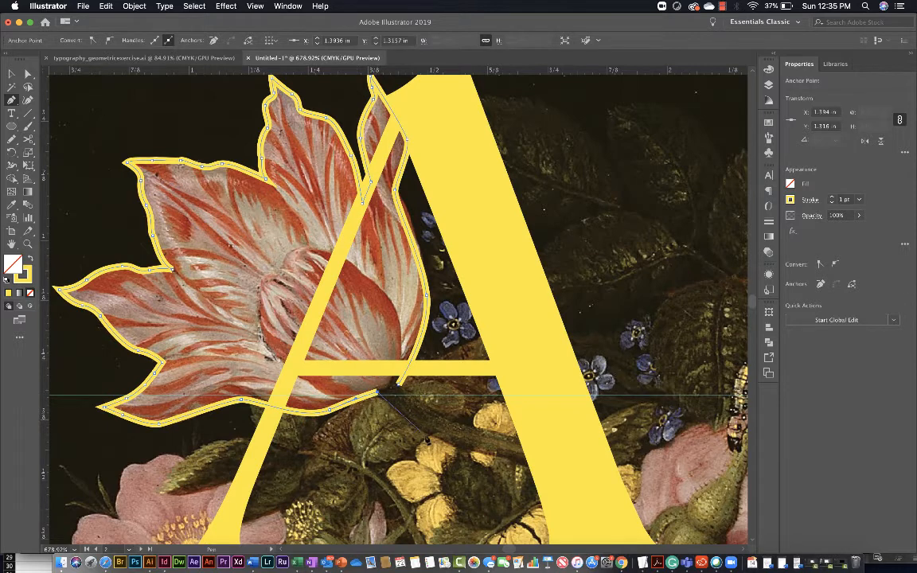
Trace the stem down into the A's thick stroke and back along its upper side, closing the path at the tulip's base
left_click_drag(428, 439, 450, 443)
left_click(505, 458)
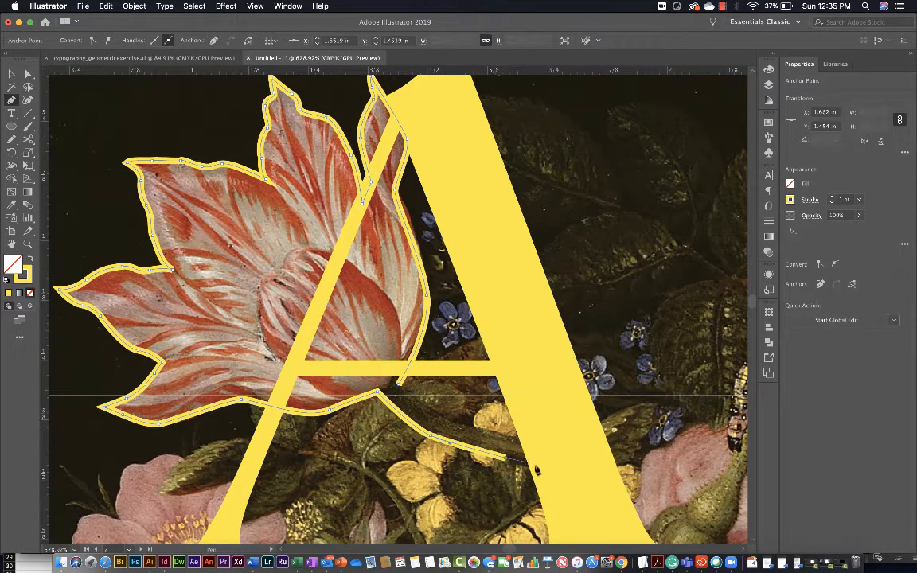
left_click(541, 472)
left_click(532, 442)
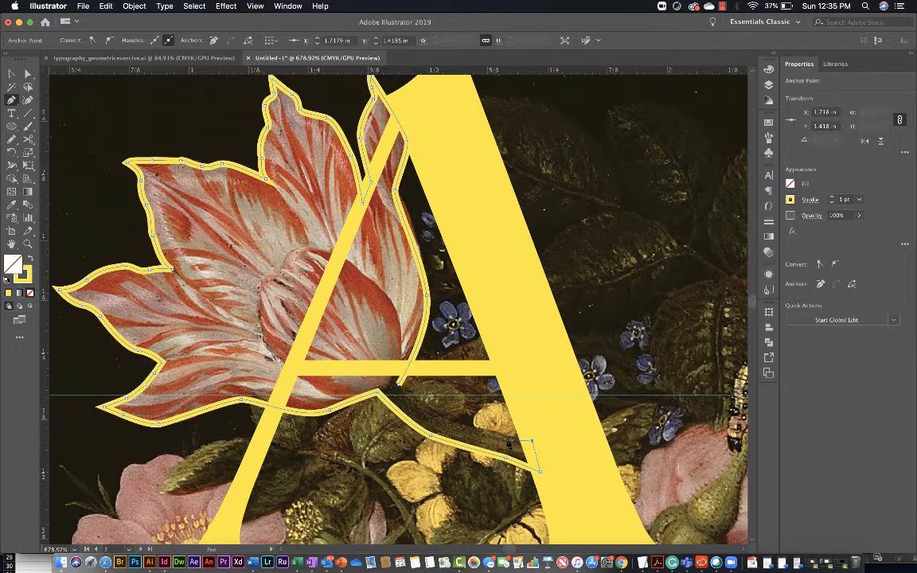
left_click(498, 433)
left_click_drag(444, 419, 440, 419)
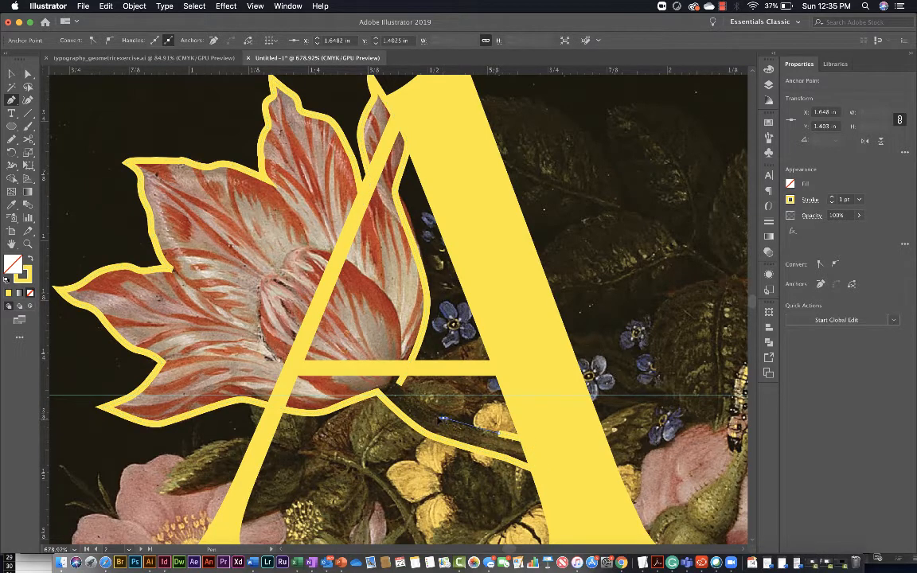
left_click(398, 386)
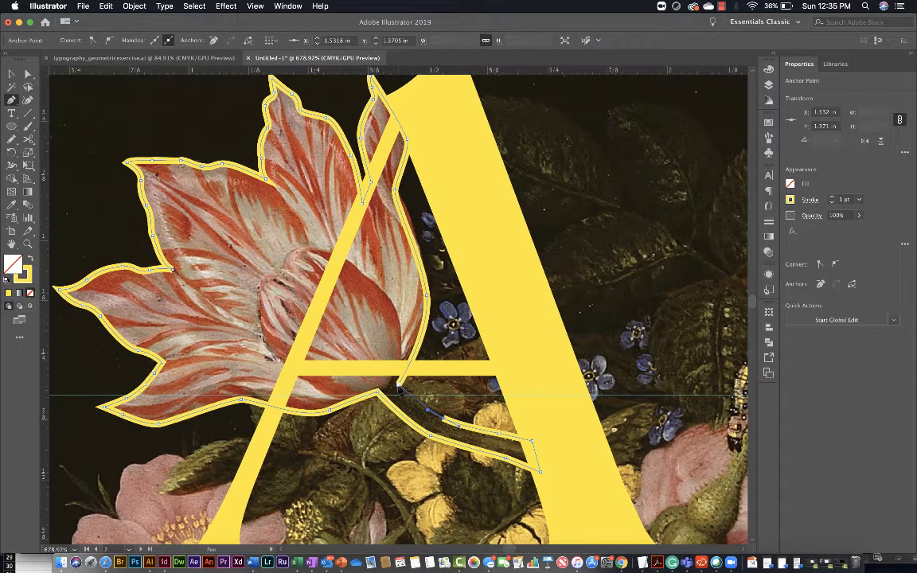
left_click(398, 386)
Start a new Pen path on the A's thin leg and trace the leaf's top and the pink blossom's upper-left petal edge
scroll(391, 402, "down", 3)
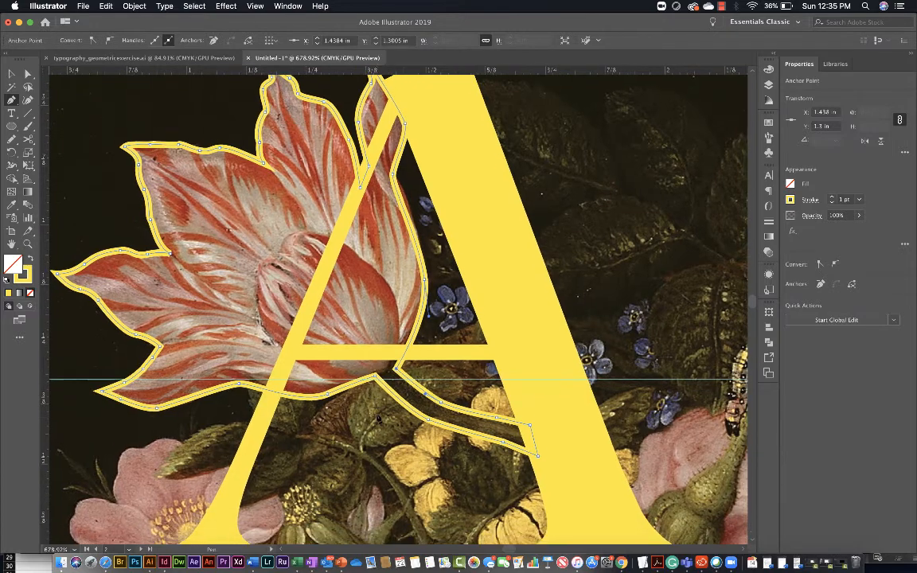
scroll(379, 419, "down", 2)
scroll(379, 419, "left", 2)
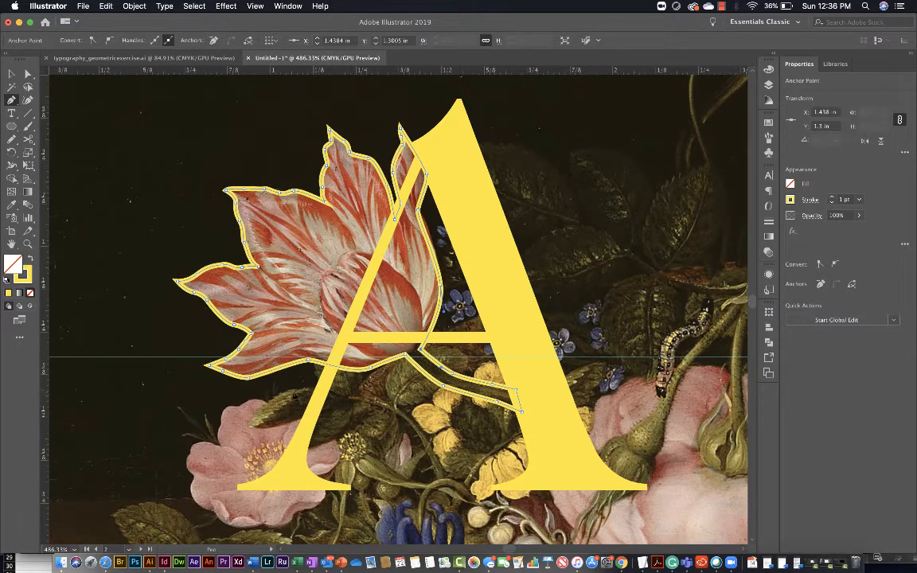
scroll(315, 392, "up", 4)
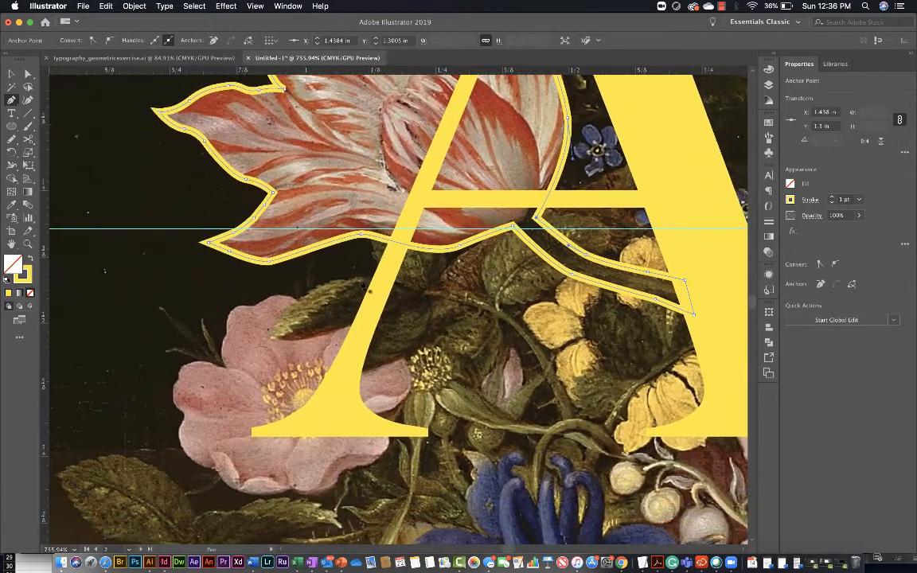
left_click(378, 281)
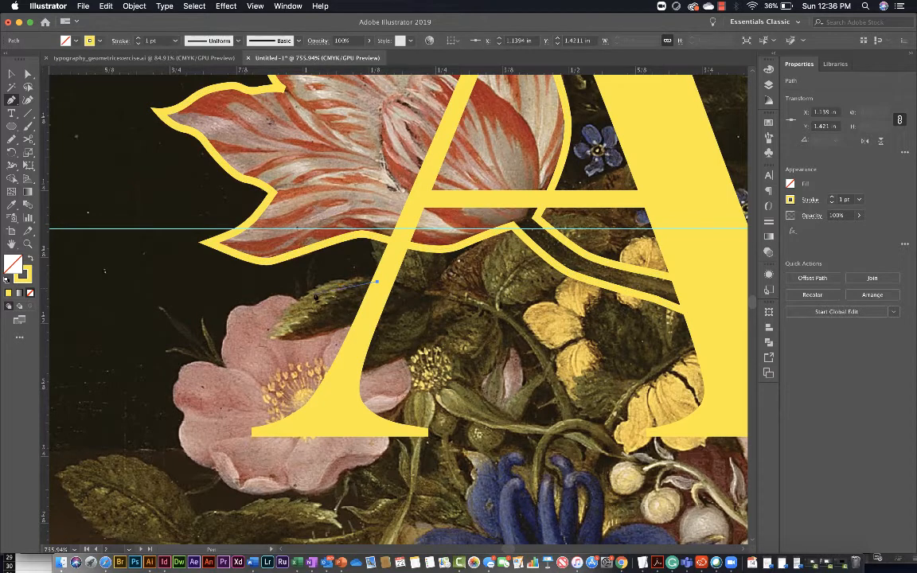
mouse_move(349, 279)
left_mouse_down()
mouse_move(288, 303)
mouse_move(234, 309)
mouse_move(227, 367)
left_mouse_up()
left_click(227, 365)
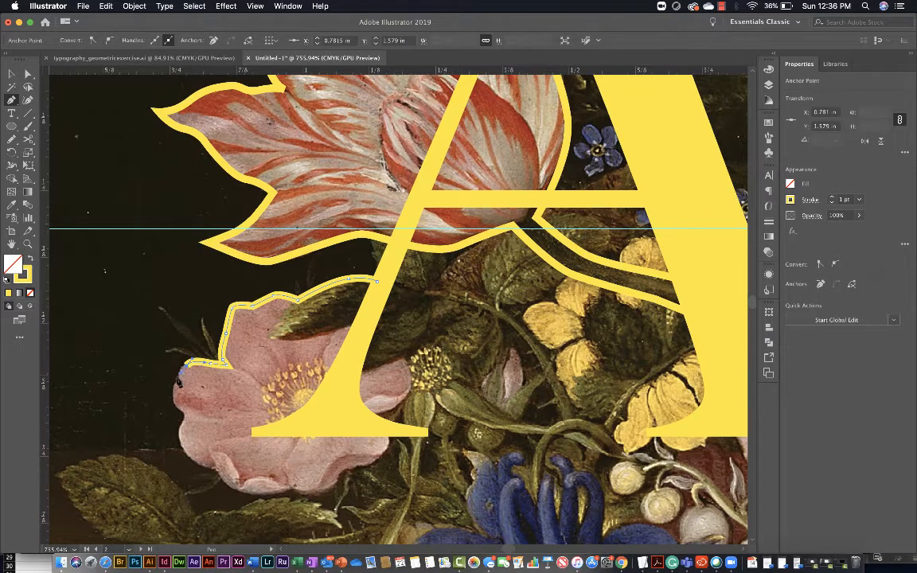
Continue the blossom path down around the left petal to the blossom's lower-left edge
left_click_drag(176, 376, 179, 396)
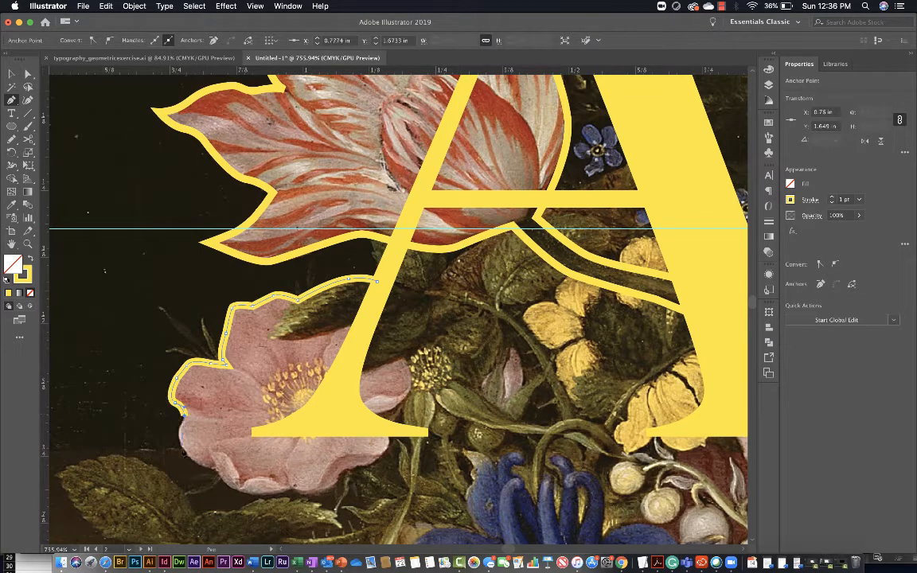
left_click_drag(175, 401, 183, 411)
left_click_drag(189, 455, 198, 462)
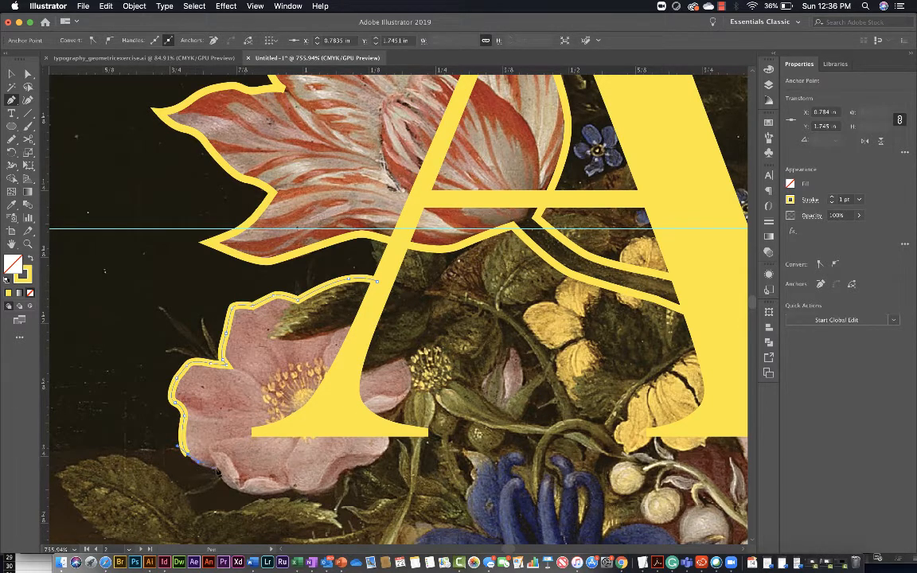
left_click(217, 469)
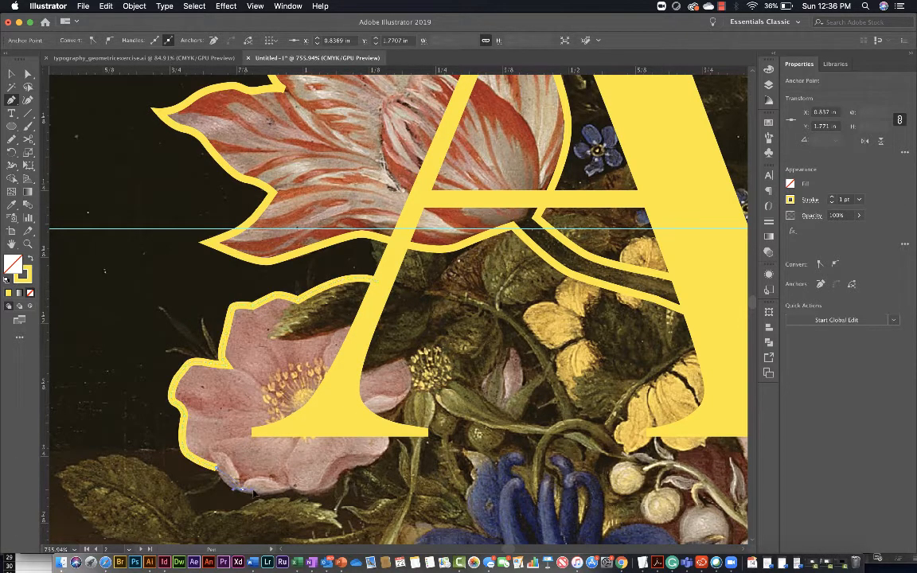
Trace the pink blossom's bottom edge and up its right petal beside the small yellow flower center
mouse_move(242, 490)
left_mouse_down()
mouse_move(327, 486)
mouse_move(387, 437)
mouse_move(409, 373)
left_mouse_up()
left_click(293, 486)
left_click(366, 460)
left_click(410, 379)
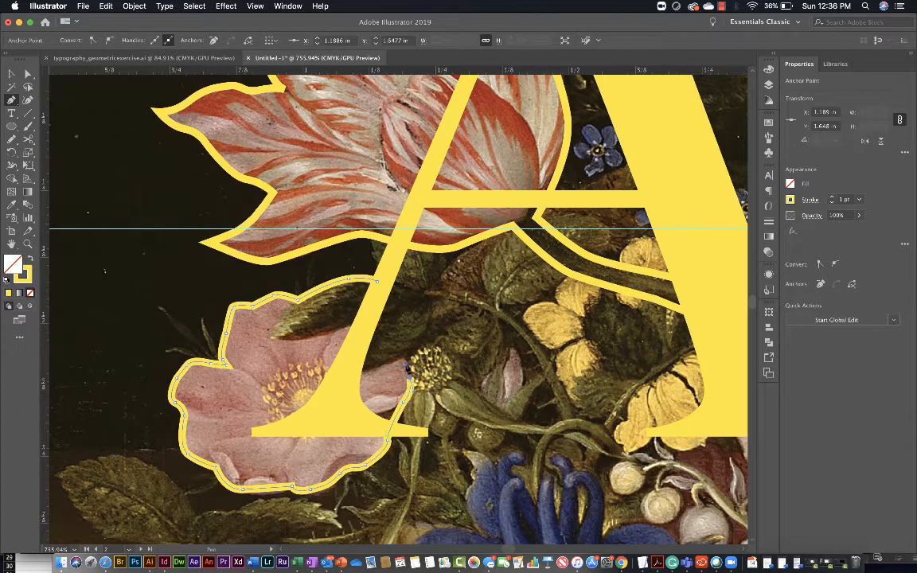
Trace the leaves up to the tulip's lower edge, cross the A's thin leg, and close the blossom path at its start
left_click(403, 355)
left_click_drag(428, 329, 446, 267)
left_click(428, 291)
left_click(444, 245)
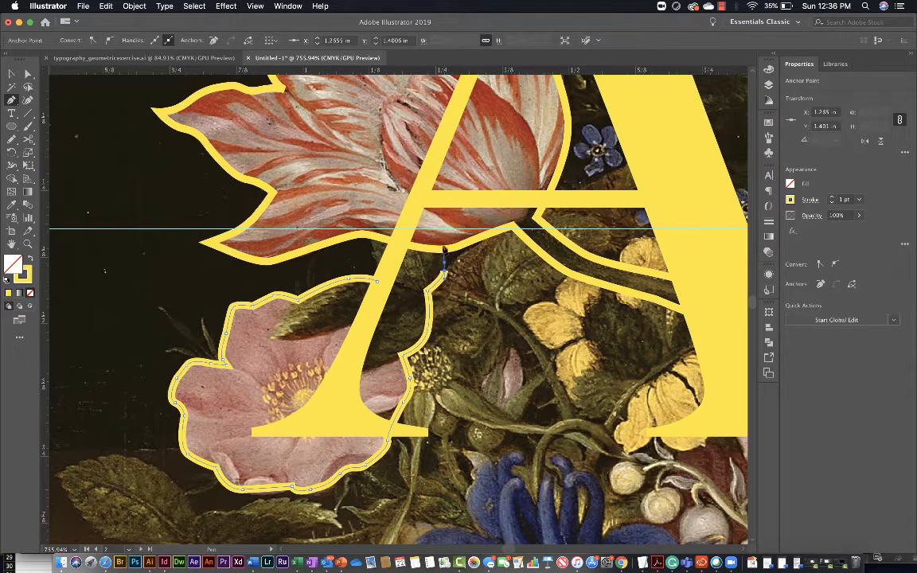
left_click(371, 229)
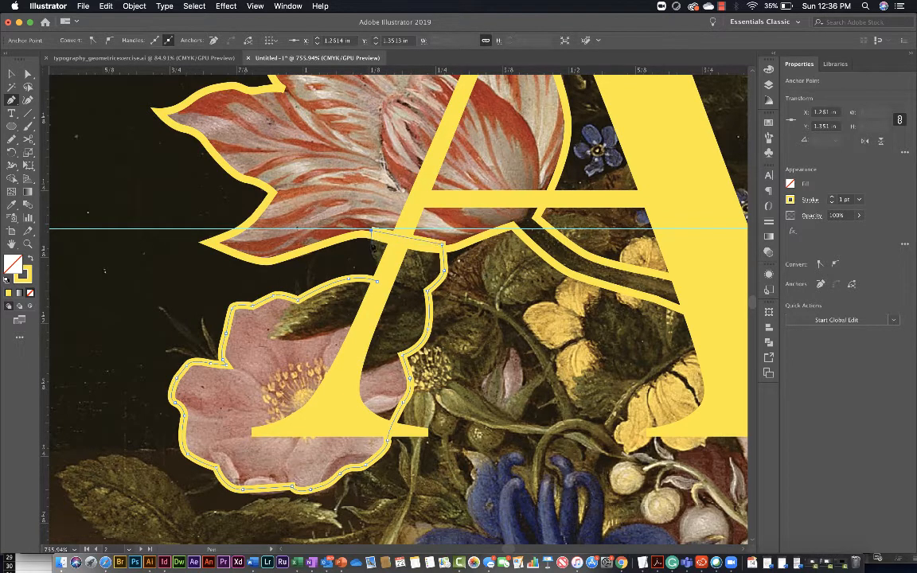
left_click(375, 278)
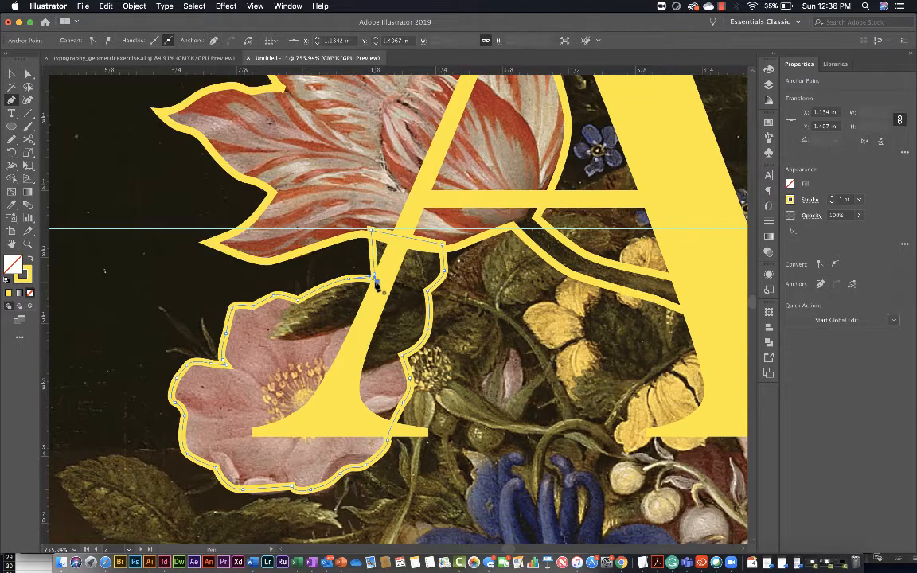
left_click(375, 277)
Select the Big Caslon letter A and convert it to outlines
key("v")
scroll(518, 350, "down", 6)
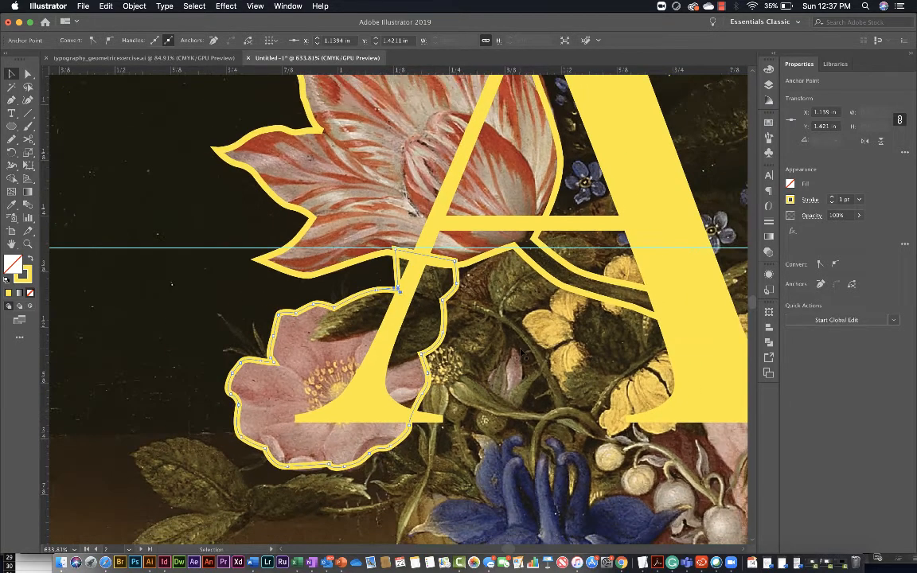
scroll(522, 354, "up", 4)
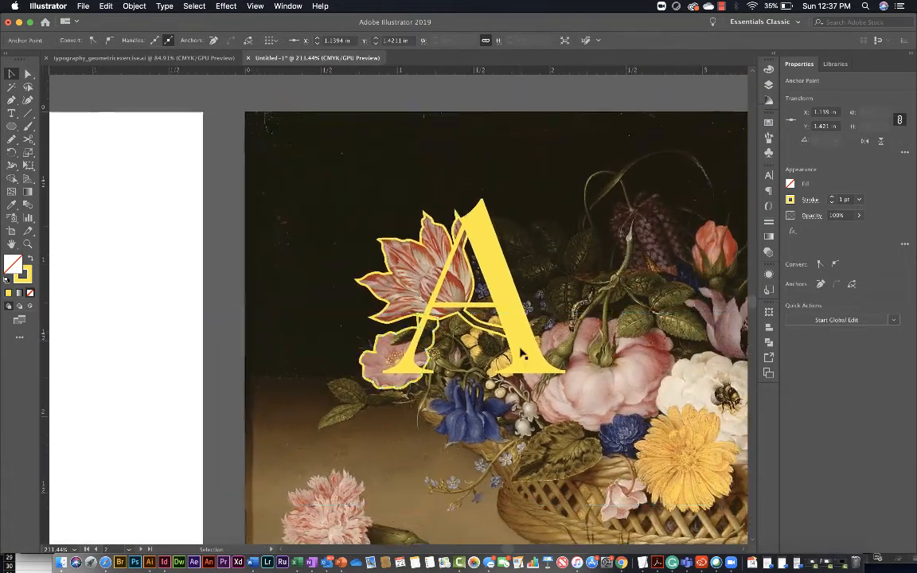
scroll(523, 356, "right", 2)
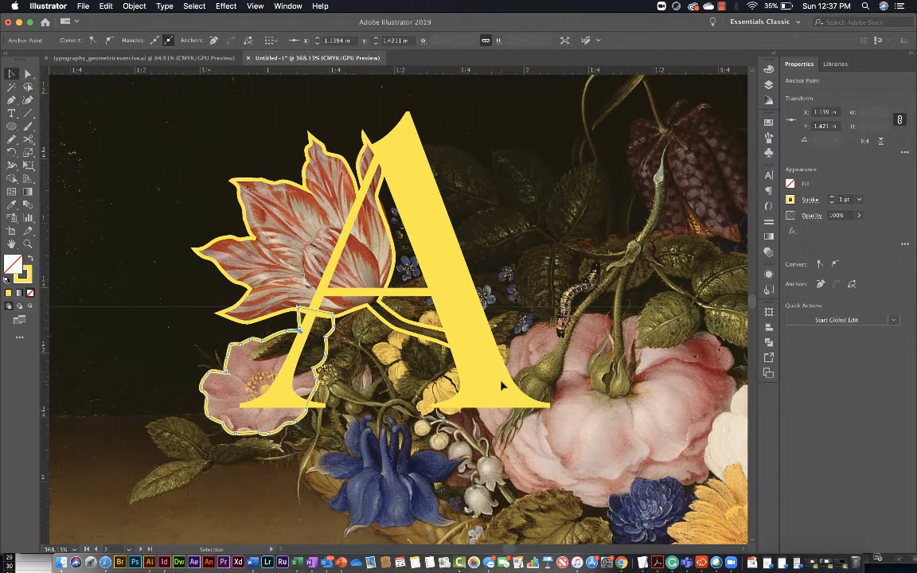
left_click(501, 385)
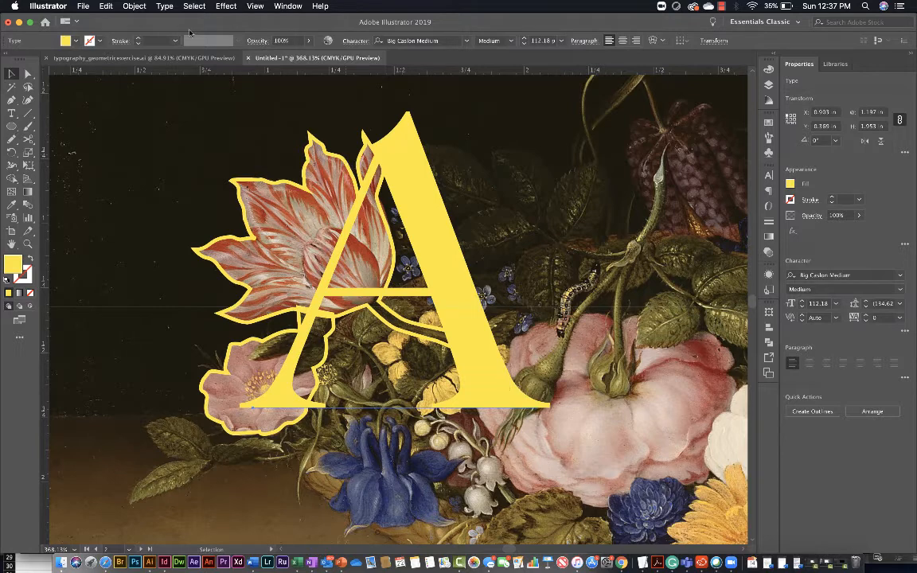
left_click(164, 7)
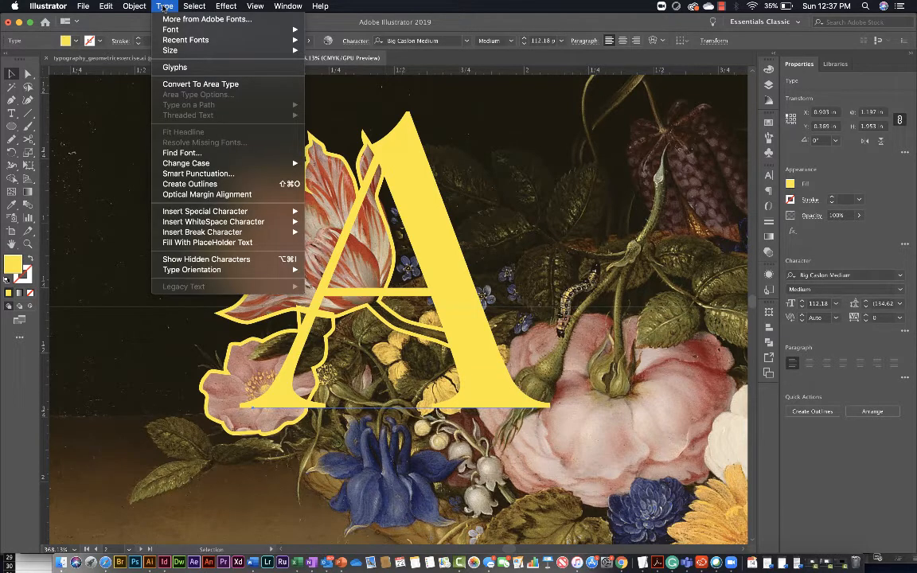
left_click(191, 184)
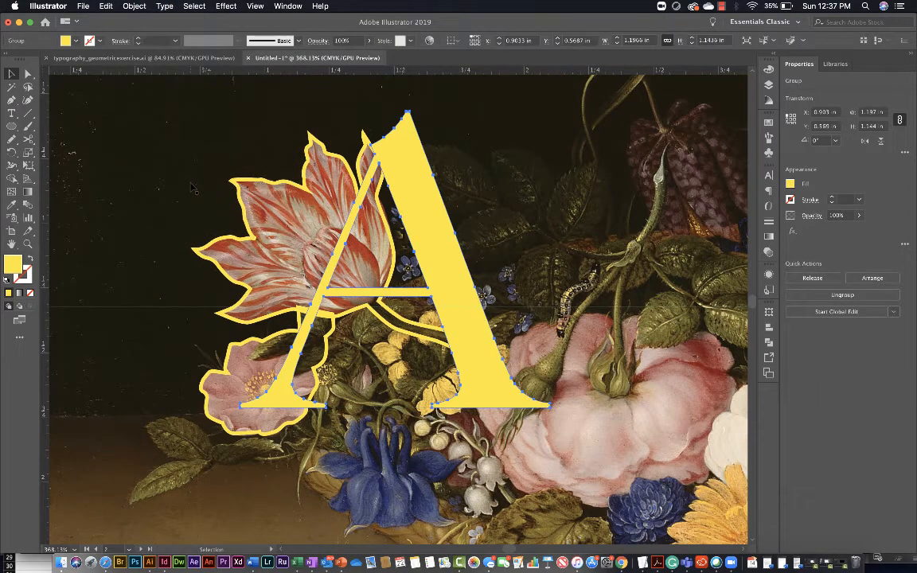
Expand the outlined A's group in the layer list and ungroup it down to its compound path
left_click(768, 85)
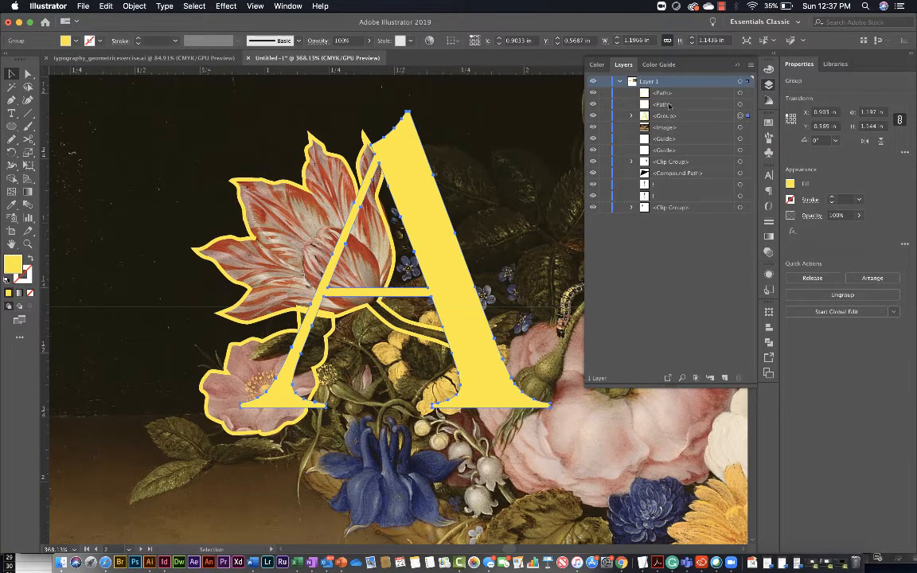
left_click(715, 116)
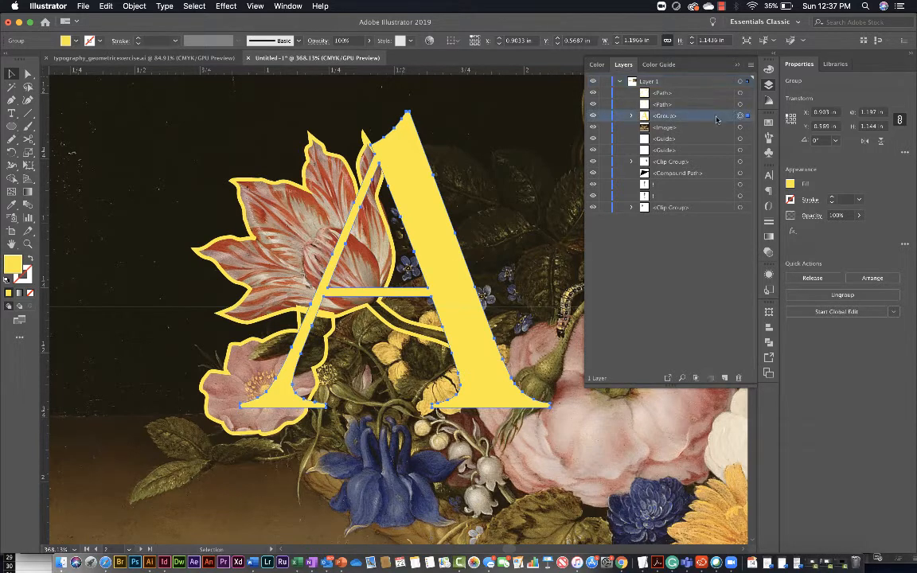
left_click(632, 116)
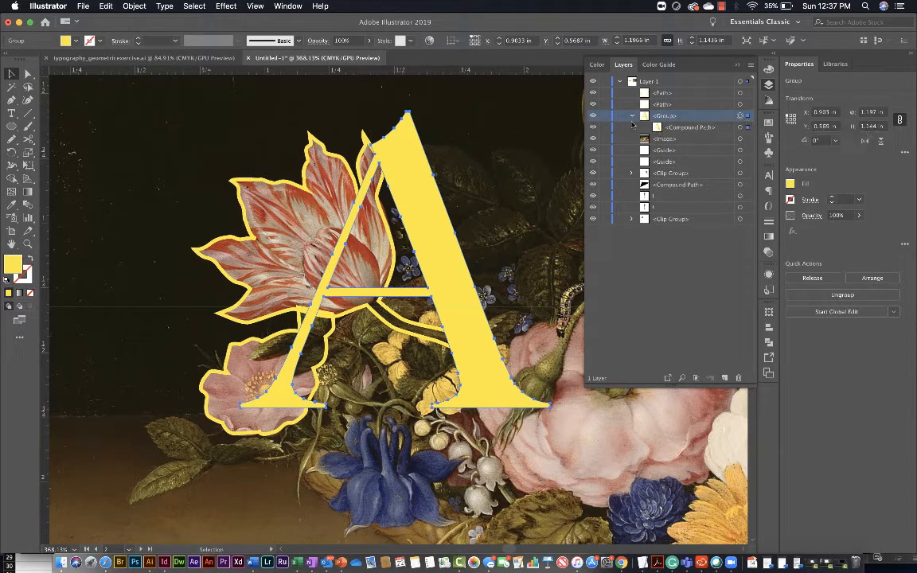
left_click(675, 128)
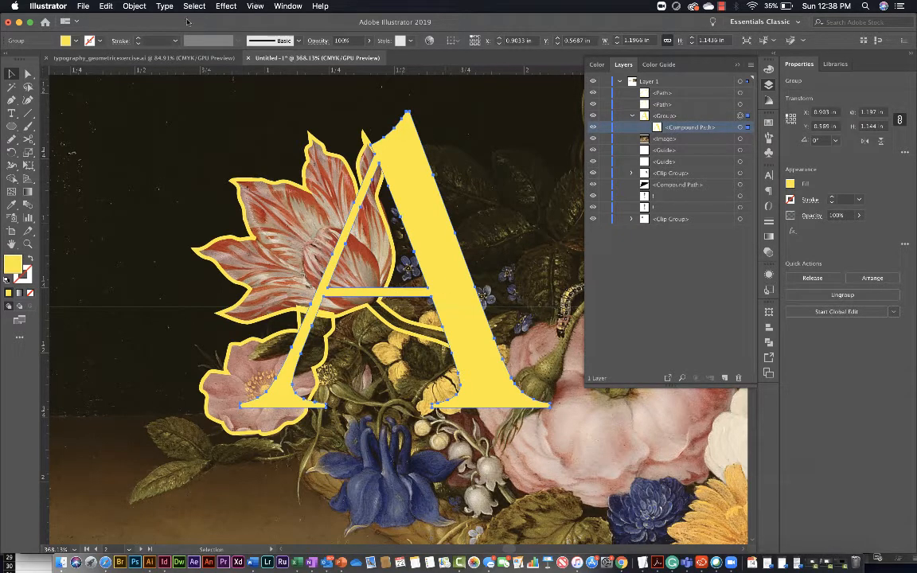
left_click(134, 6)
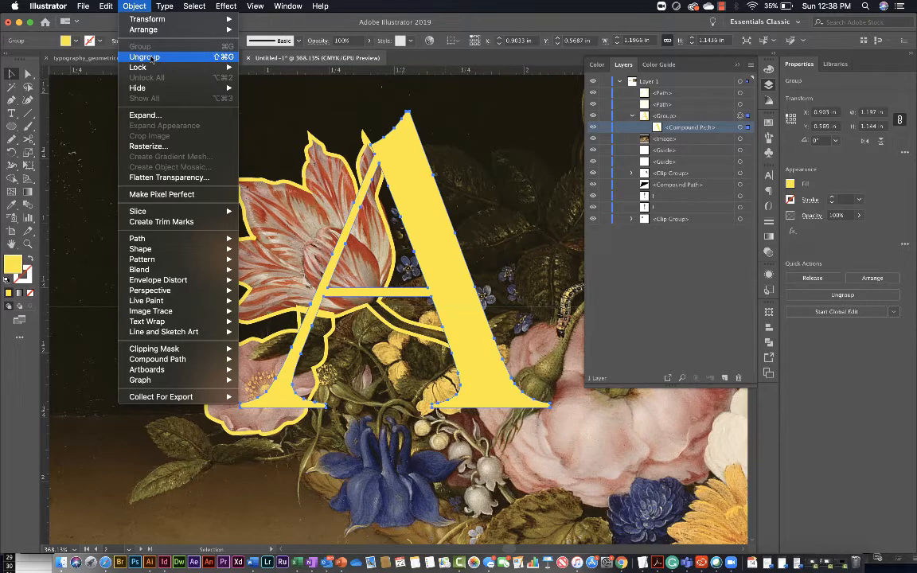
left_click(152, 58)
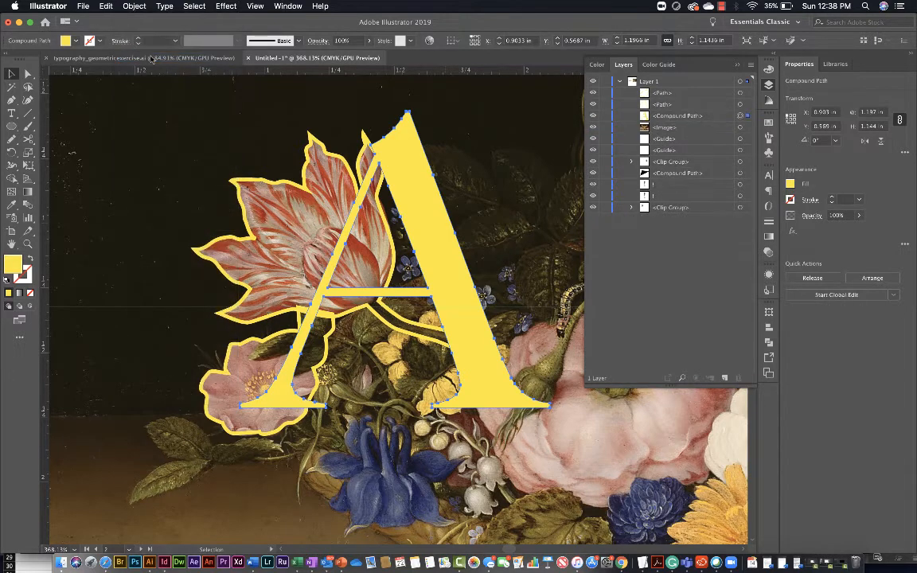
Select the A's compound path together with the traced tulip and pink blossom paths
left_click(675, 120)
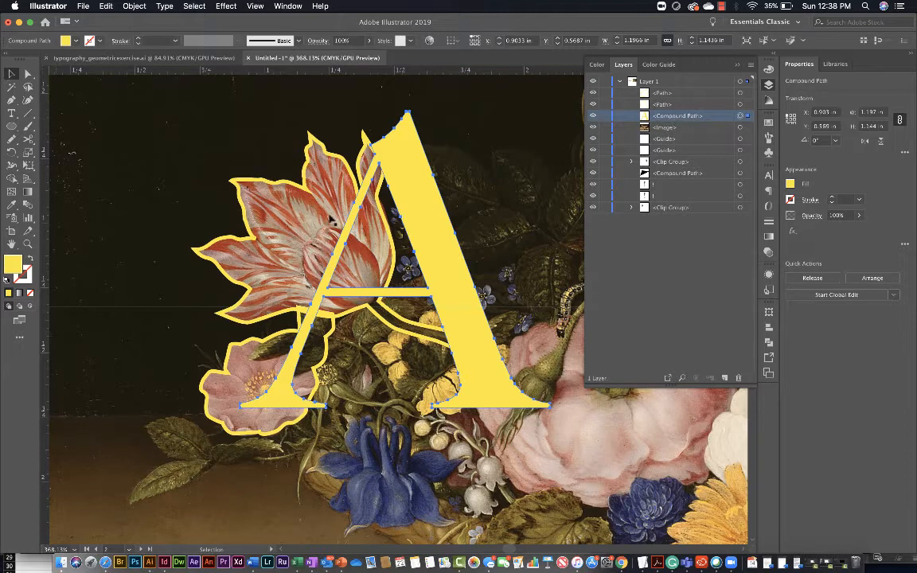
left_click(306, 189, "shift")
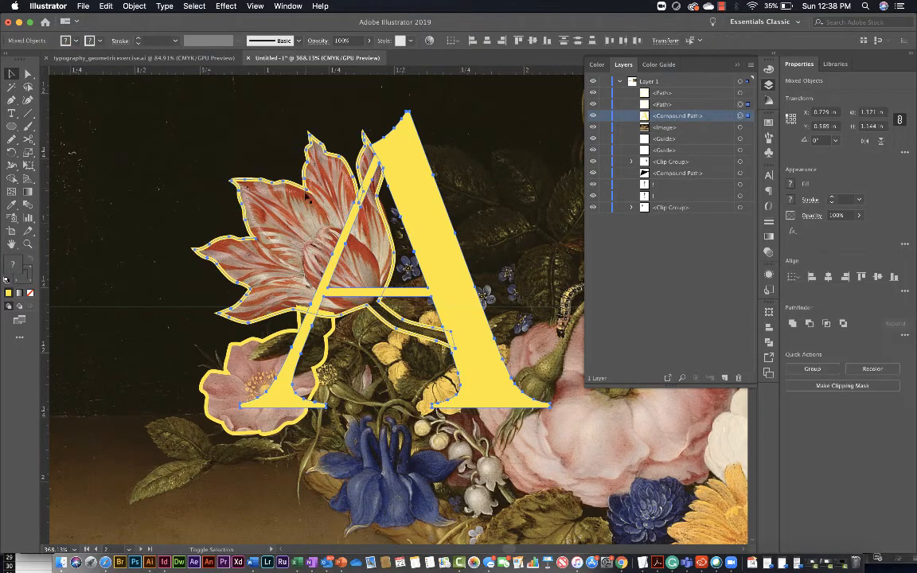
left_click(285, 331, "shift")
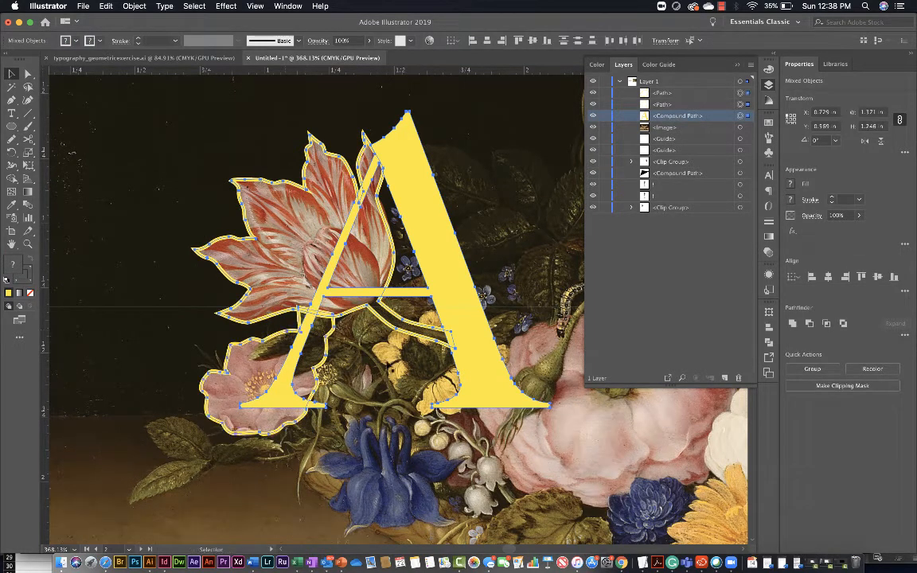
left_click(674, 105)
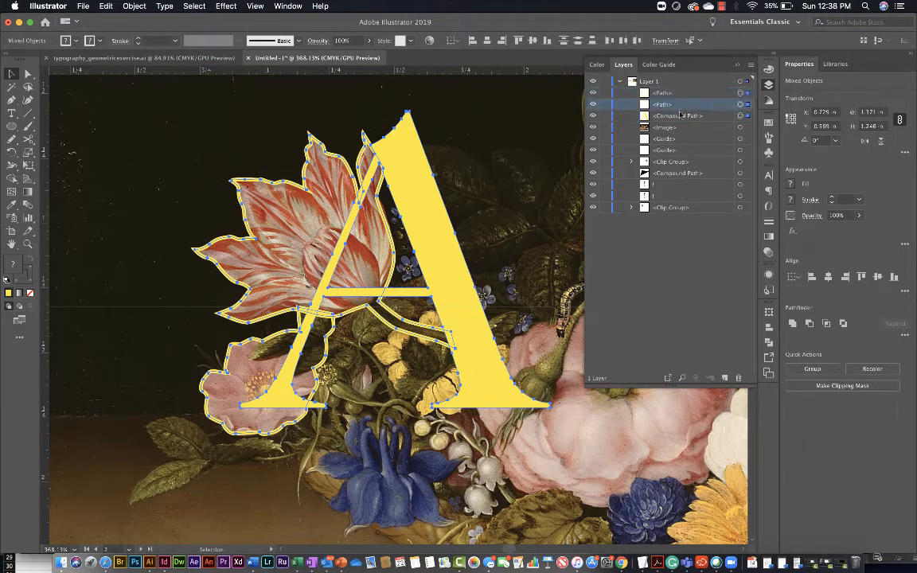
left_click(680, 115)
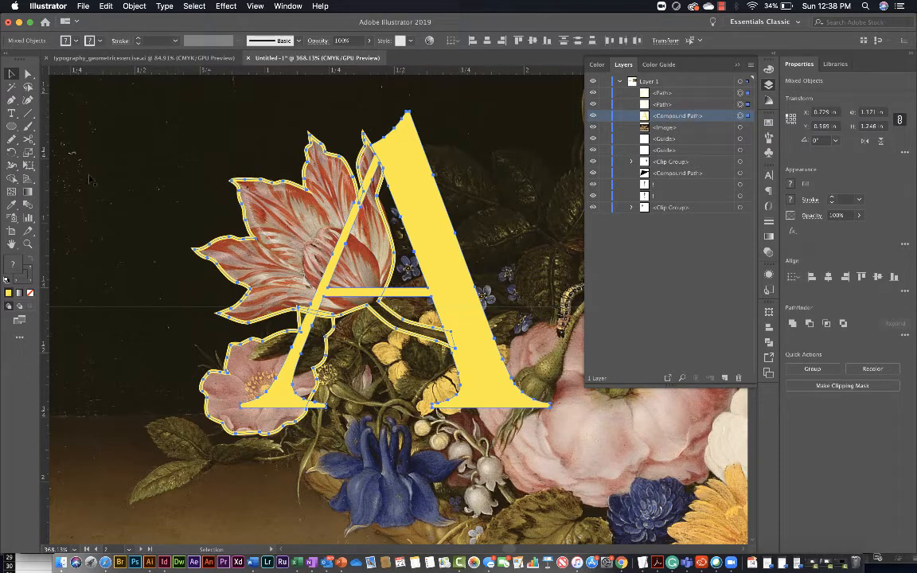
Use Shape Builder to merge the tulip's regions, its base and its stem with the A's crossbar and thick leg
left_click(12, 180)
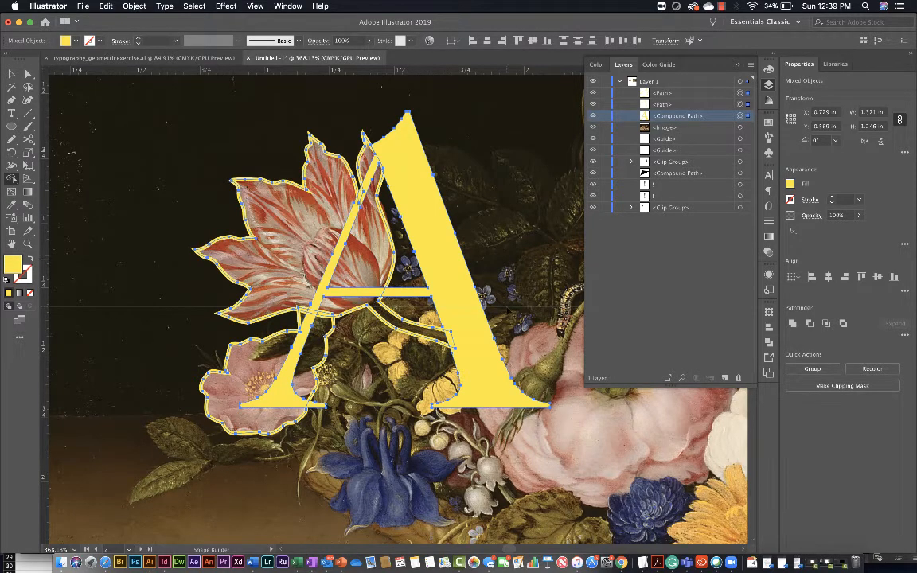
scroll(503, 305, "up", 3)
scroll(503, 307, "up", 3)
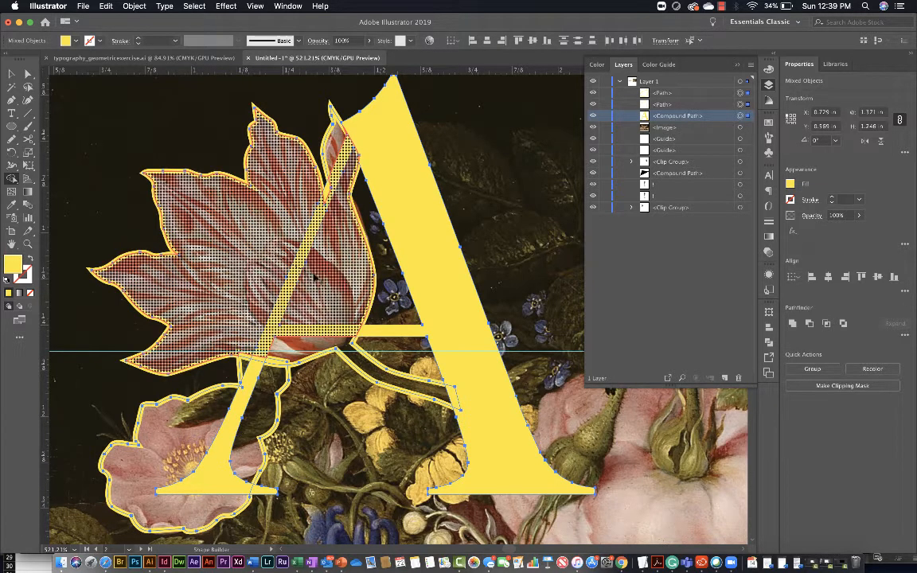
left_click(314, 276)
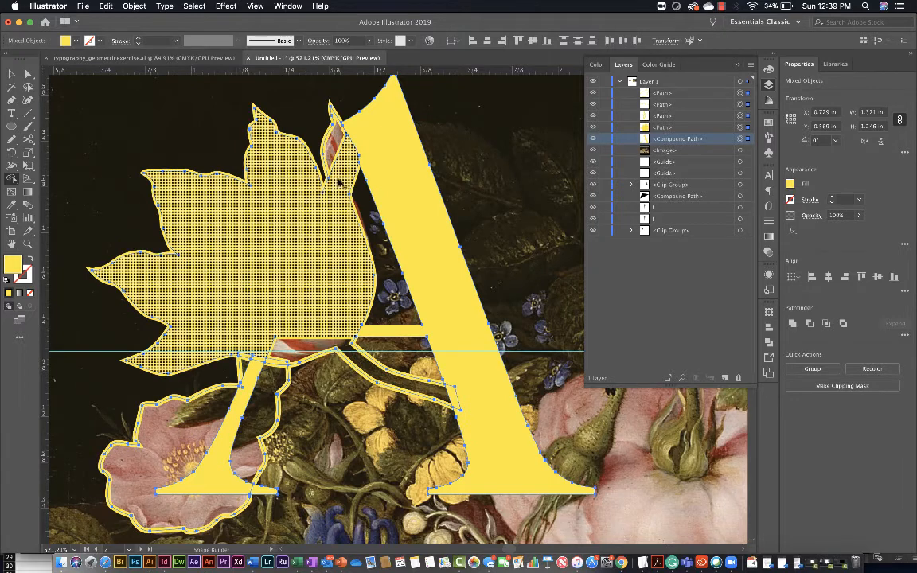
left_click_drag(302, 144, 374, 150)
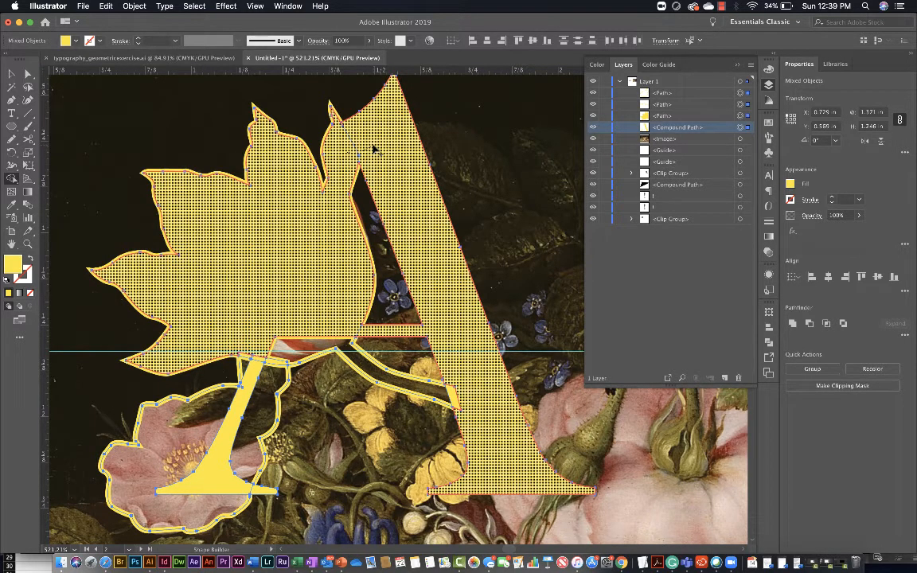
left_click_drag(374, 148, 373, 147)
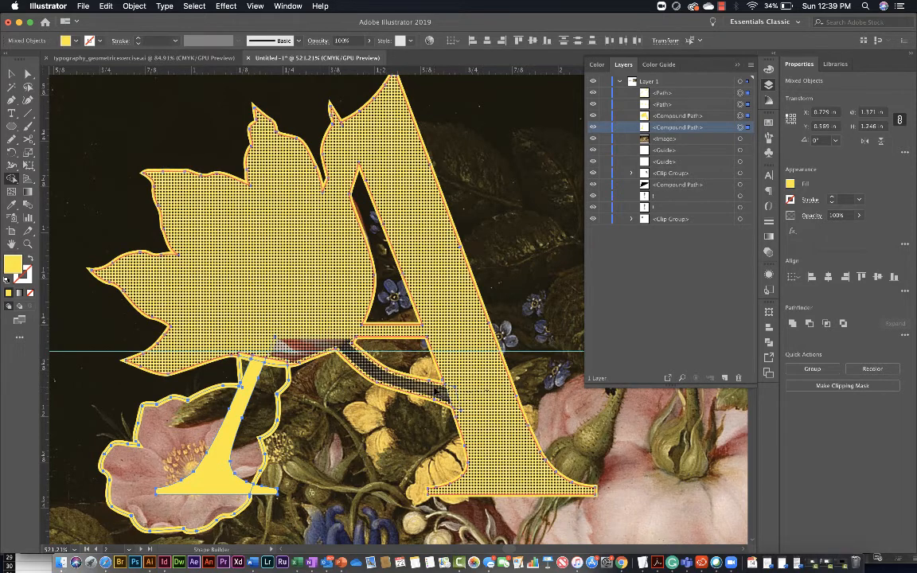
left_click(436, 390)
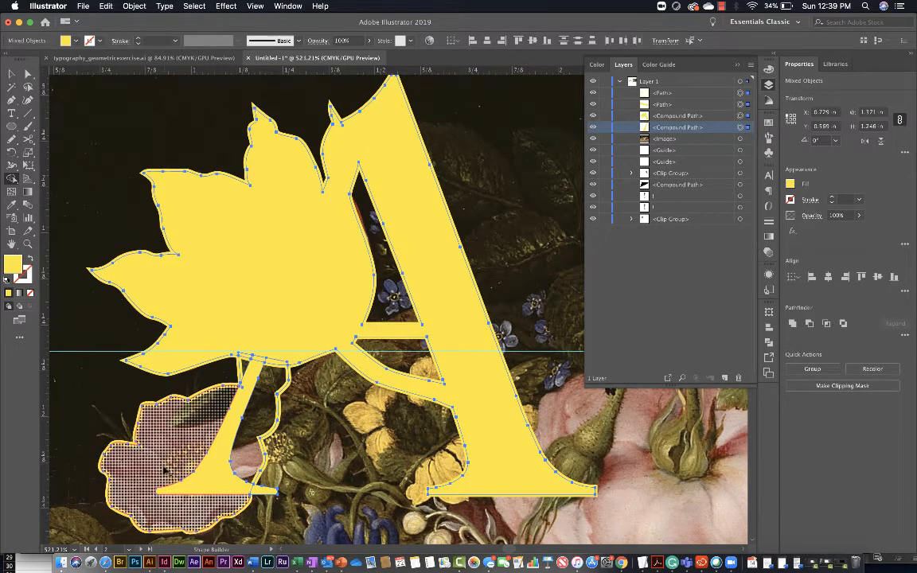
Merge the pink blossom with the A's thin leg and serif, and join them through the connecting strip to the tulip shape
left_click_drag(167, 468, 214, 474)
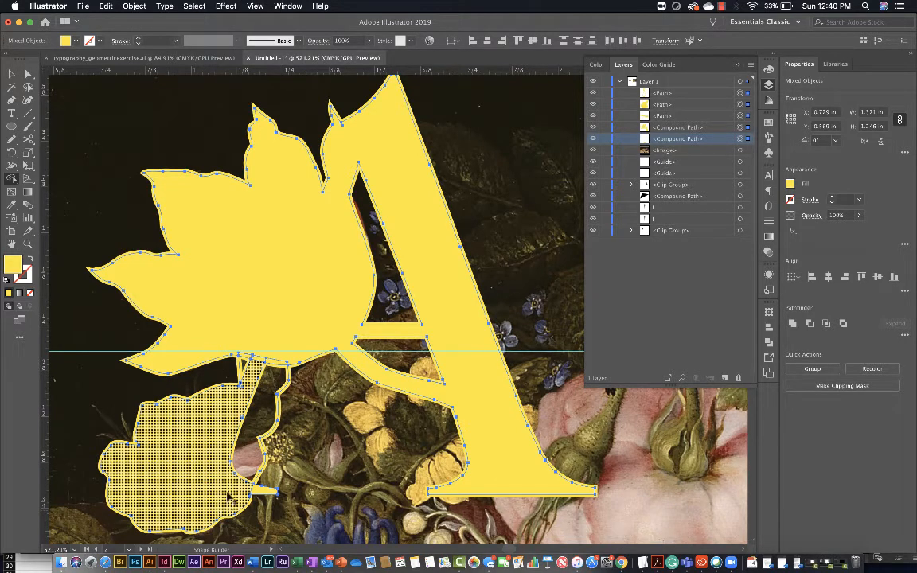
left_click_drag(227, 493, 265, 491)
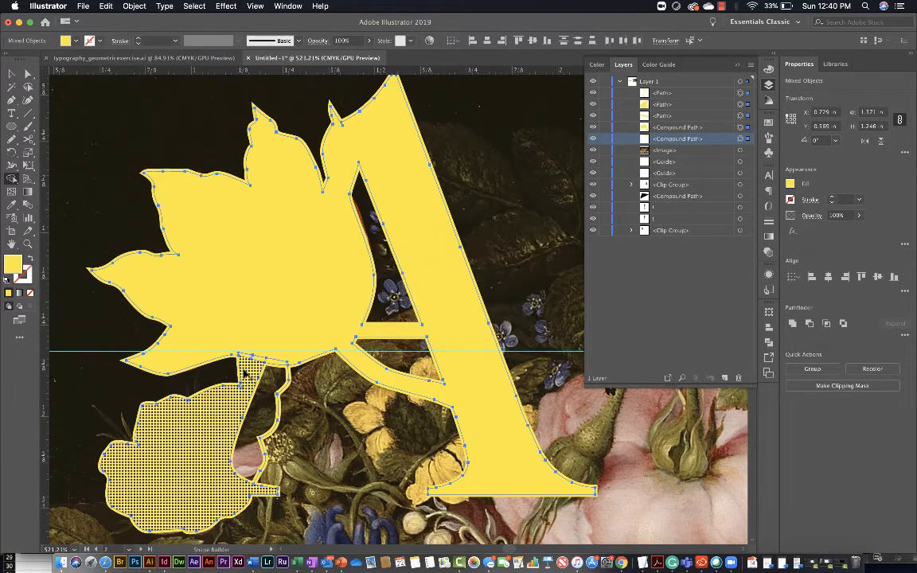
left_click_drag(244, 372, 250, 331)
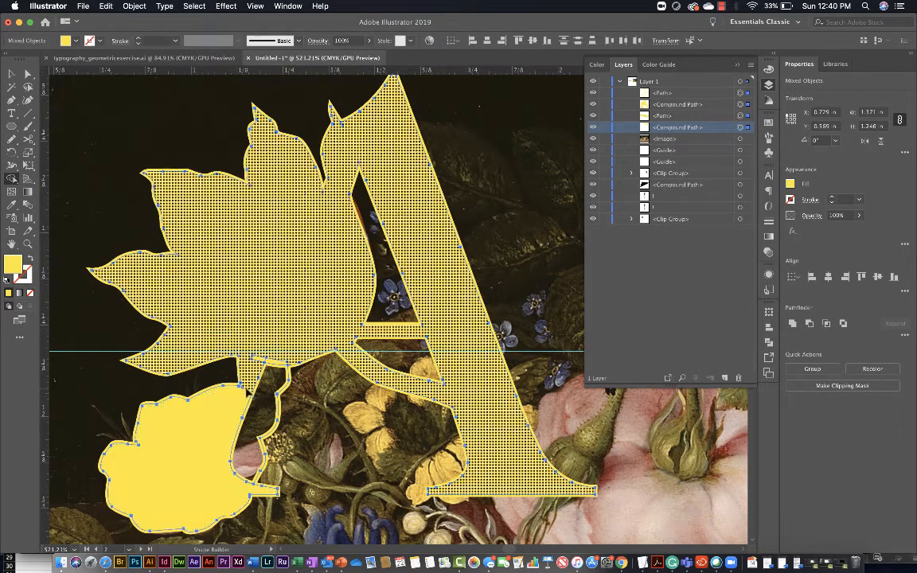
scroll(252, 385, "up", 6)
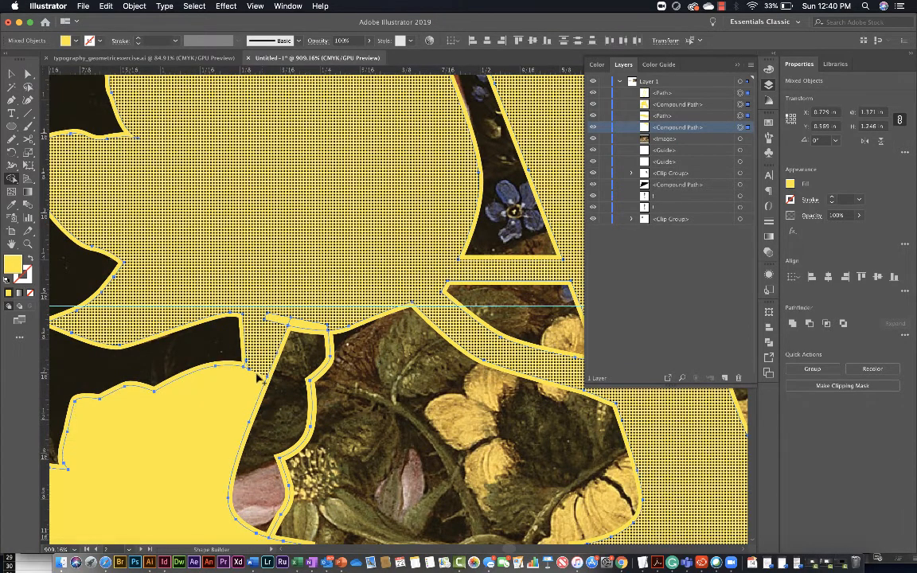
left_click_drag(246, 374, 250, 358)
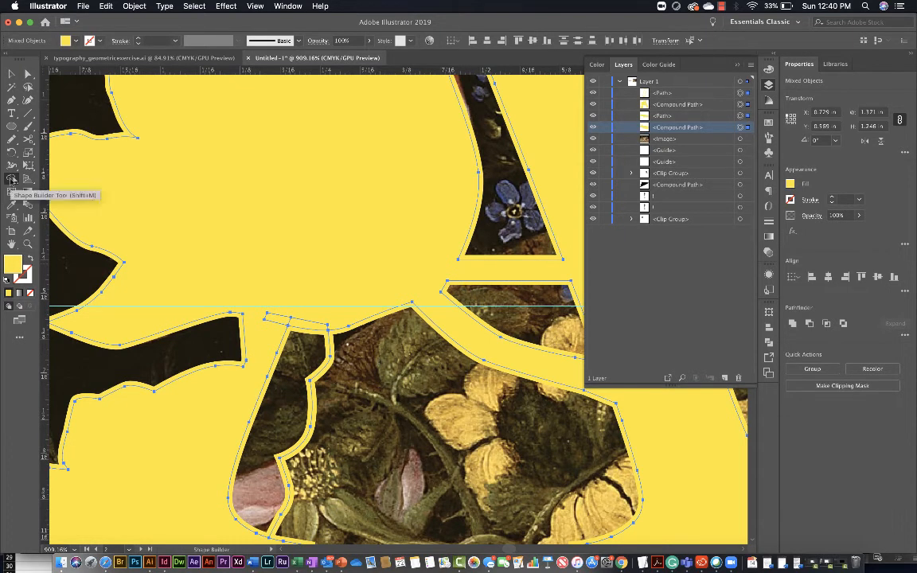
Turn off Gap Detection in the Shape Builder tool options
double_click(12, 180)
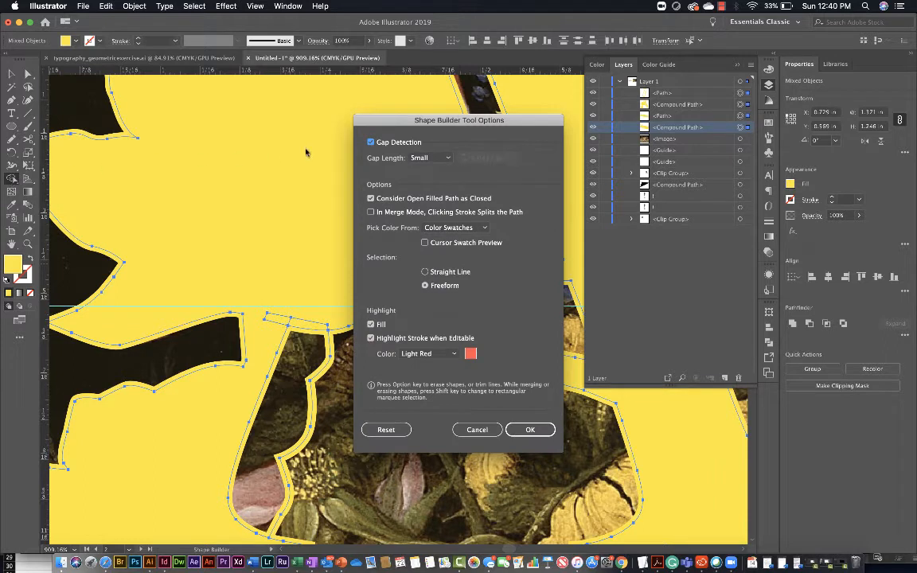
left_click(371, 143)
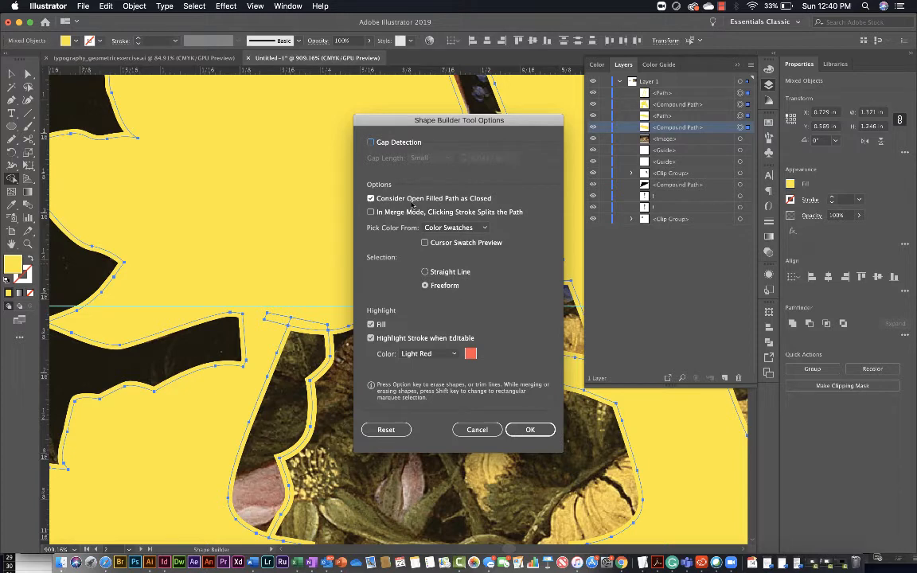
left_click(529, 431)
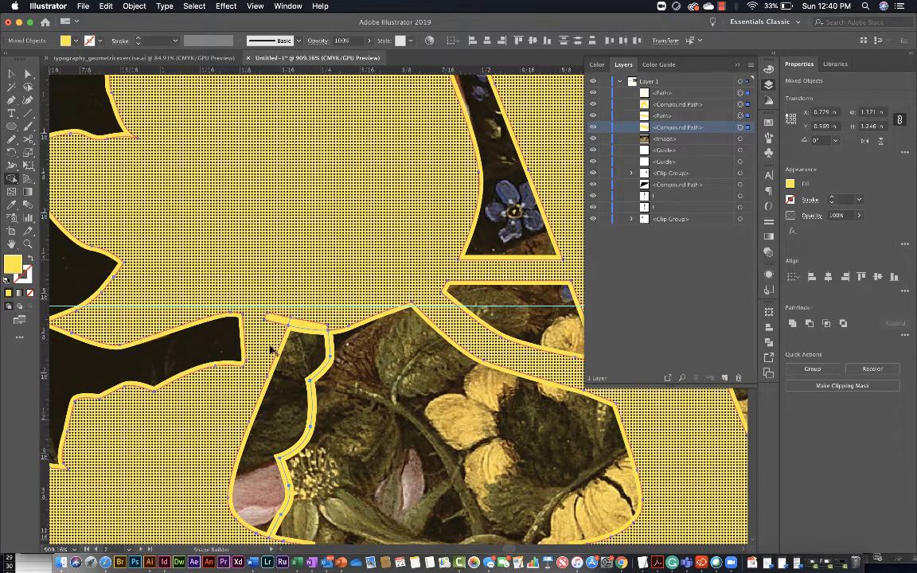
Merge the leftover slivers between the tulip's lower edge and the A's thin leg into the combined shape with Shape Builder
left_click(293, 309)
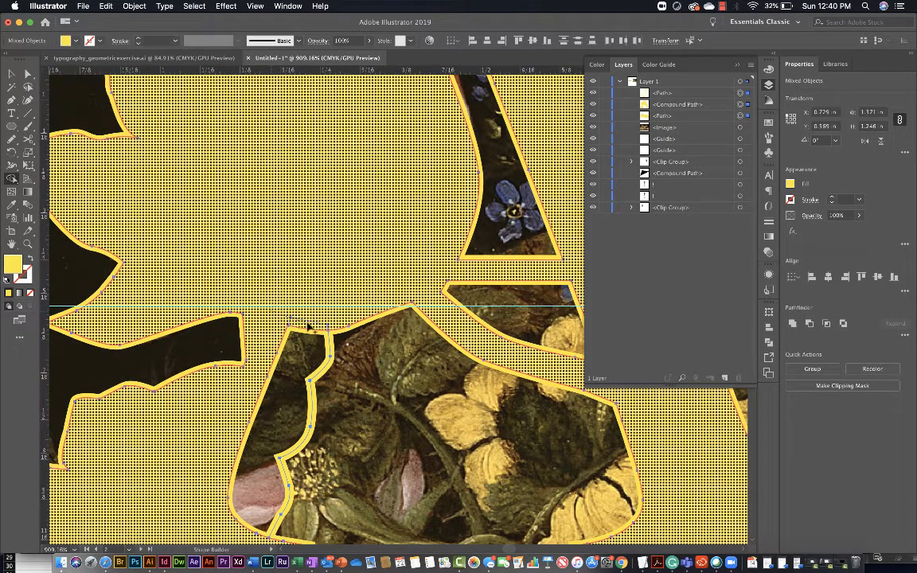
left_click(285, 320)
scroll(356, 305, "down", 5)
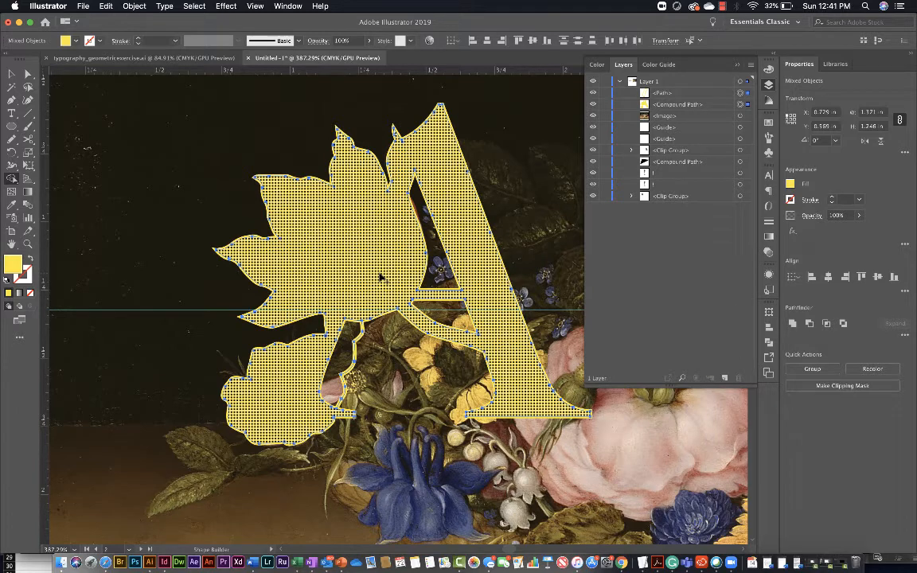
left_click(381, 277)
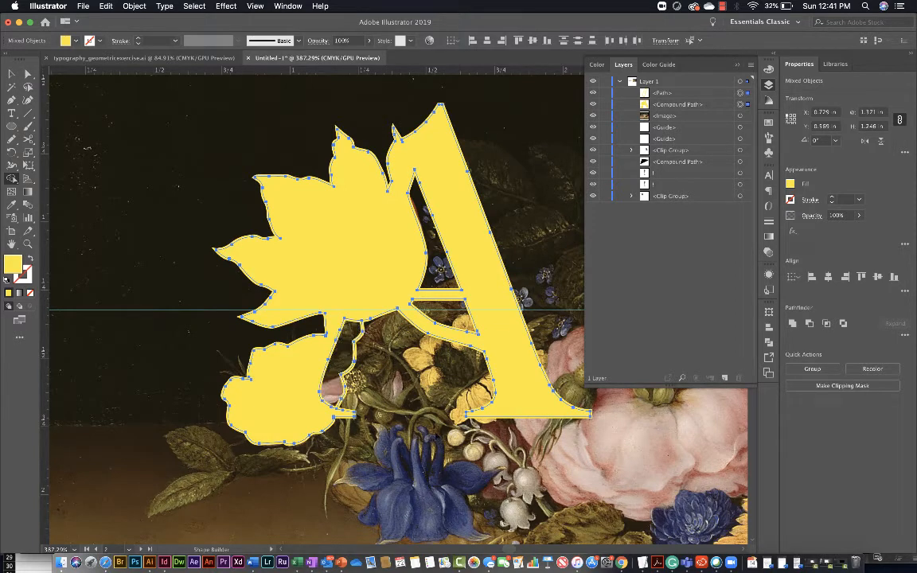
scroll(518, 364, "down", 3)
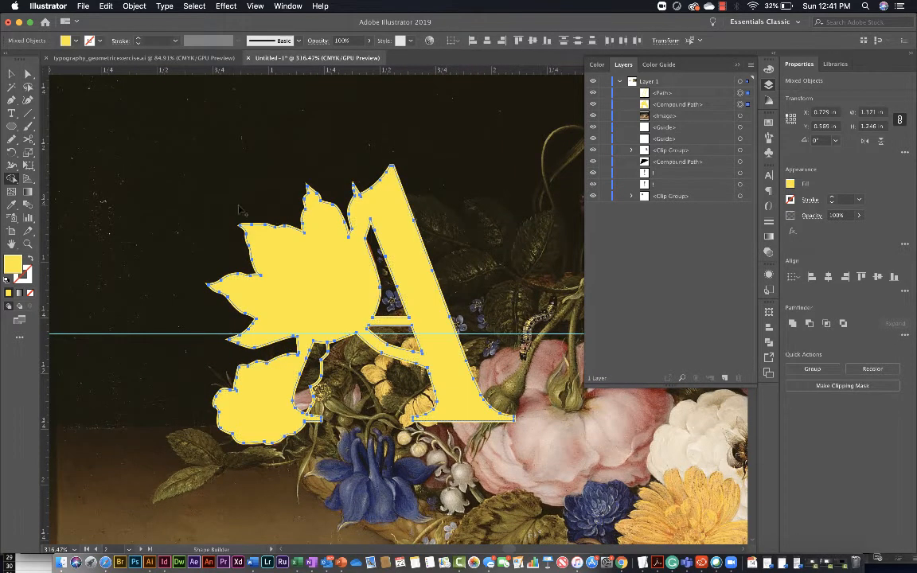
Delete the leftover path in the gap between the pink blossom's stem and the A's inner counter
left_click(12, 74)
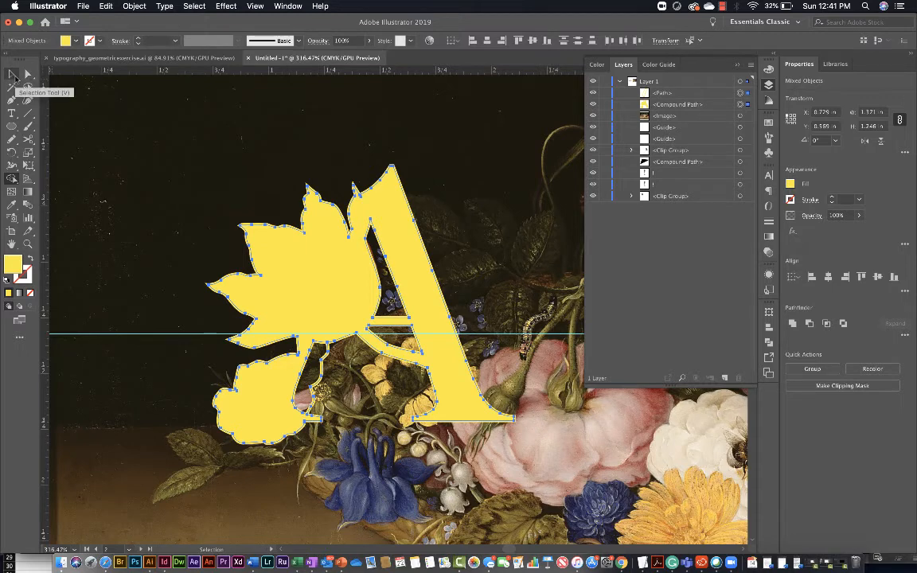
key("shift+x")
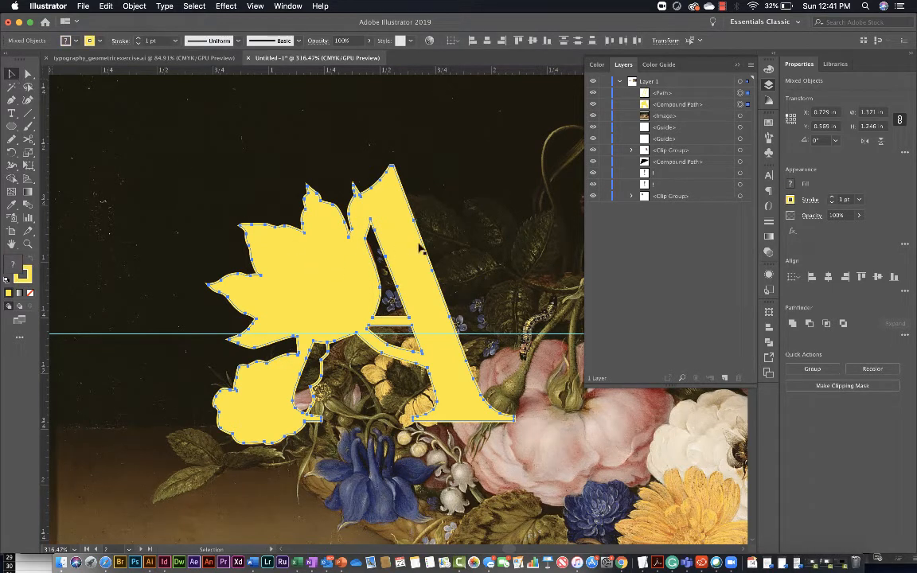
left_click(423, 206)
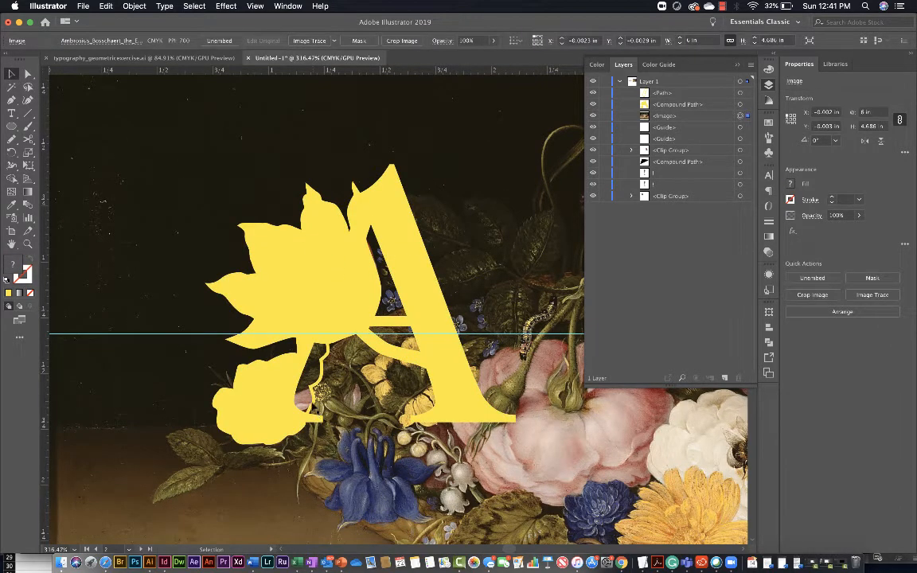
left_click(313, 405)
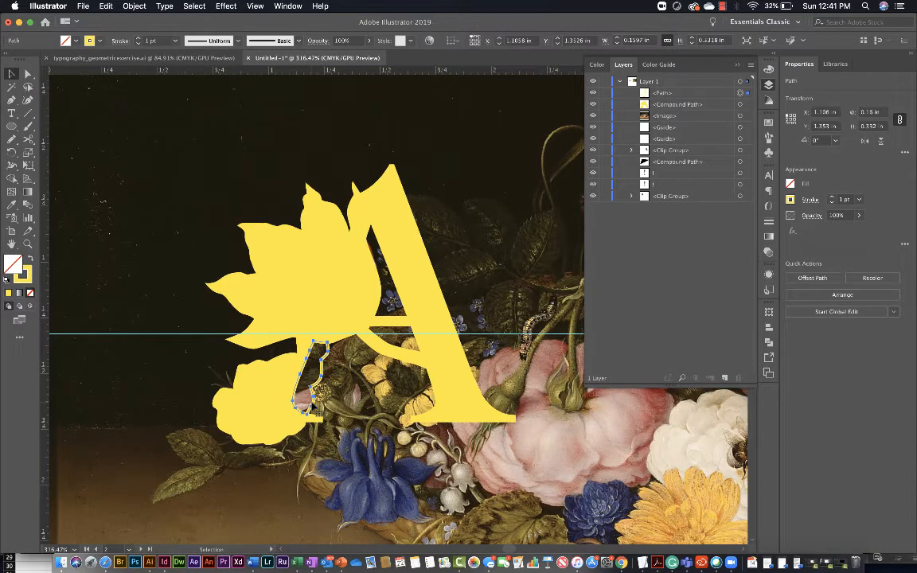
key("Delete")
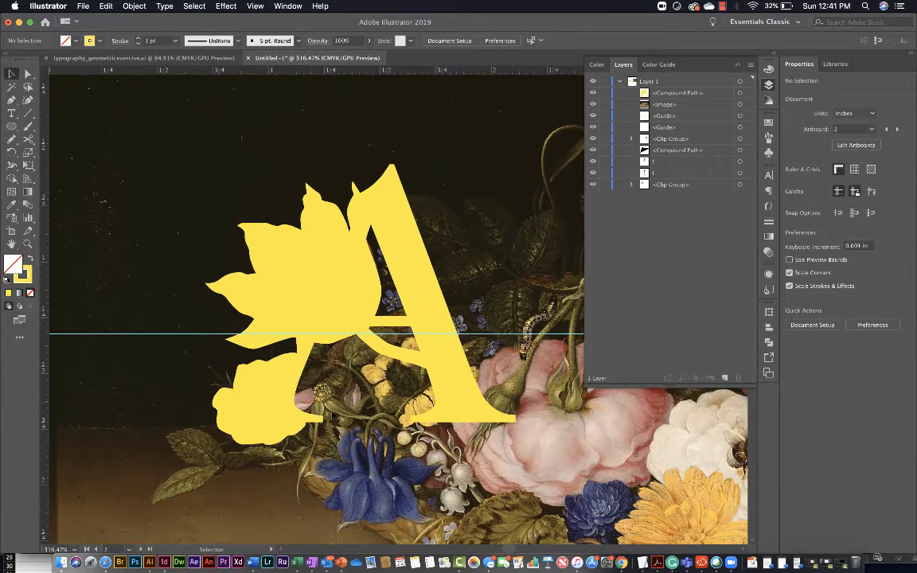
Make a clipping mask from the yellow floral A compound path and the flower painting beneath it, and deselect the result
left_click(460, 407)
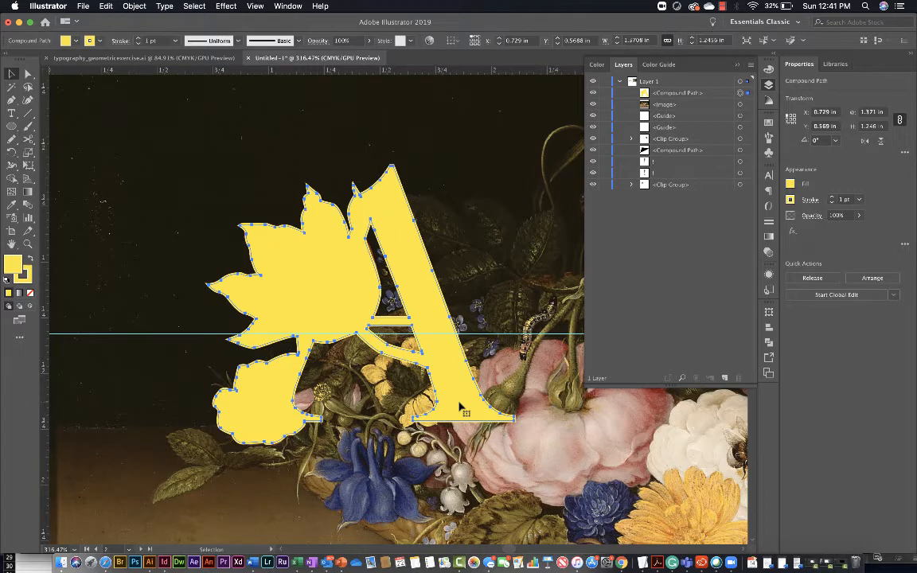
left_click(495, 285, "shift")
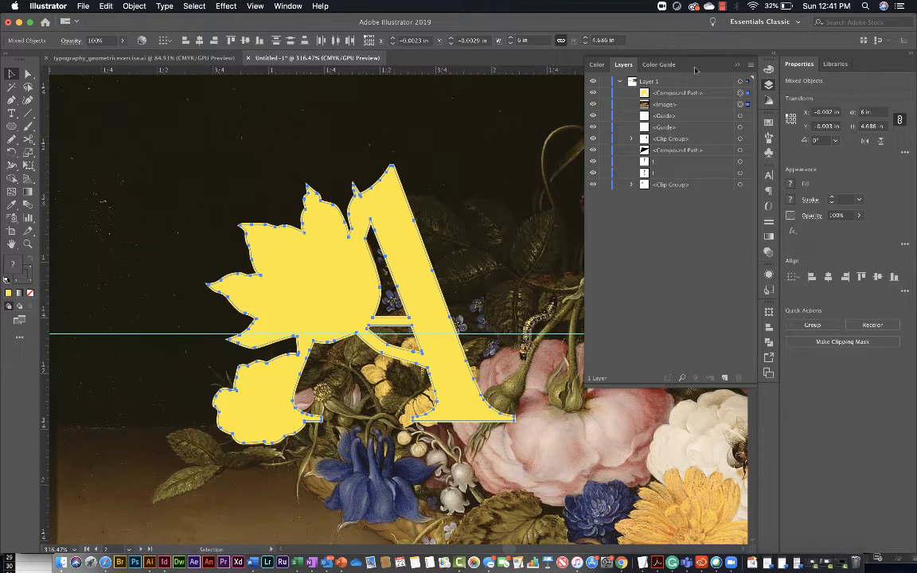
left_click(689, 97)
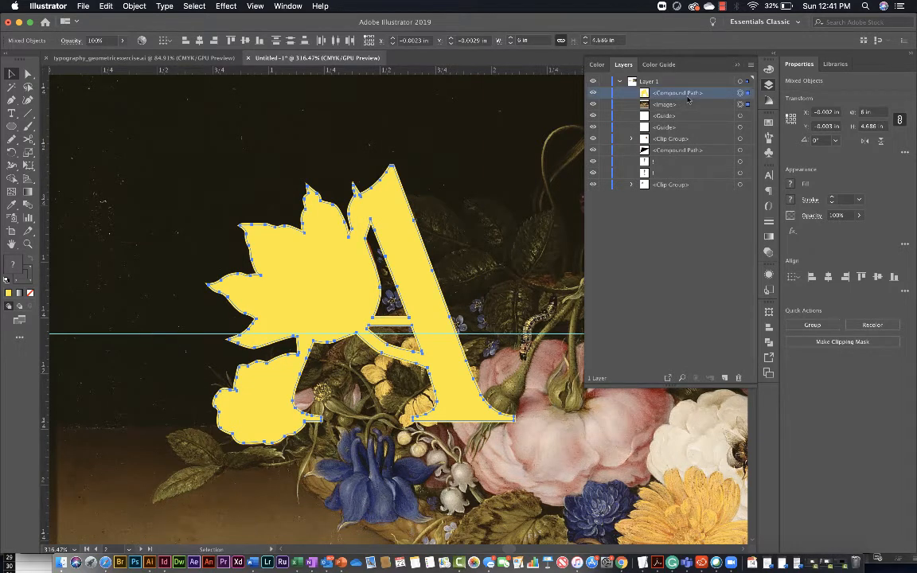
left_click(692, 106)
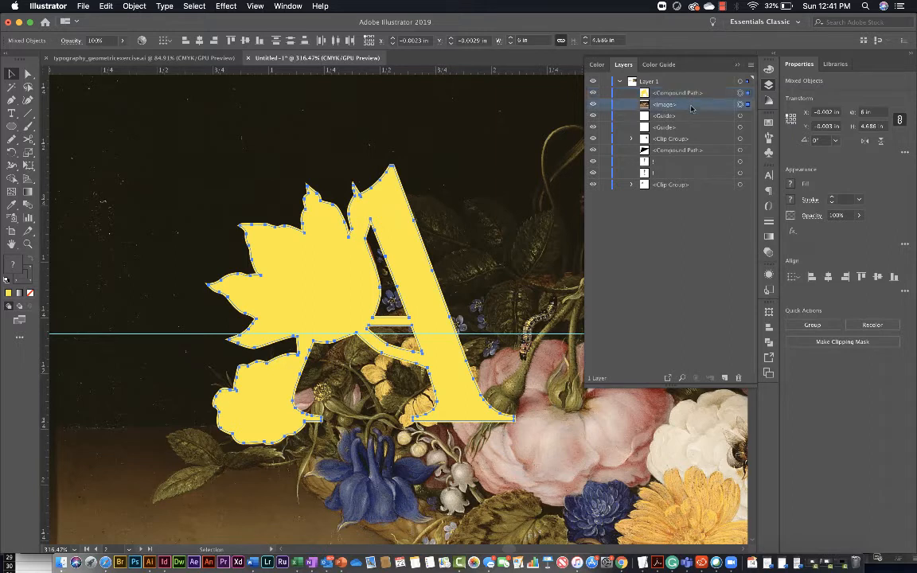
left_click(691, 97)
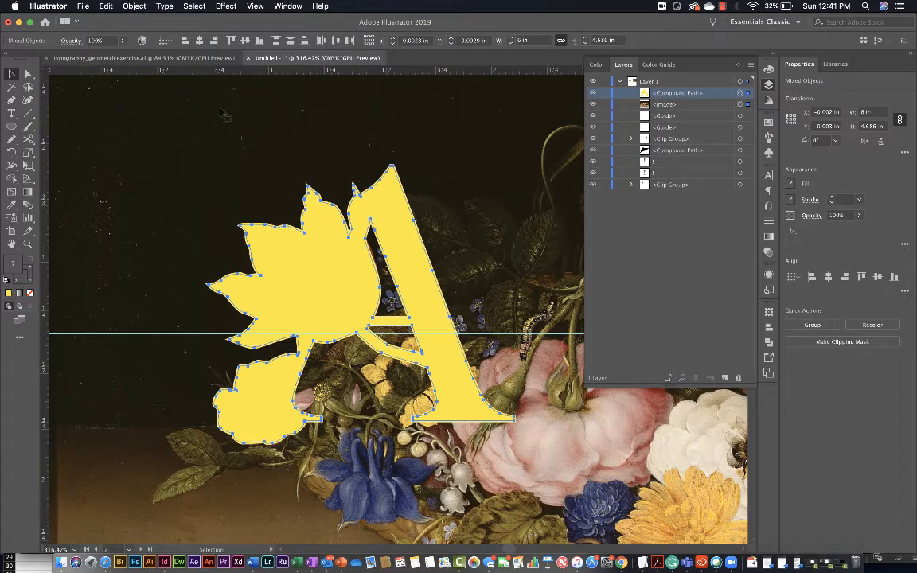
left_click(134, 6)
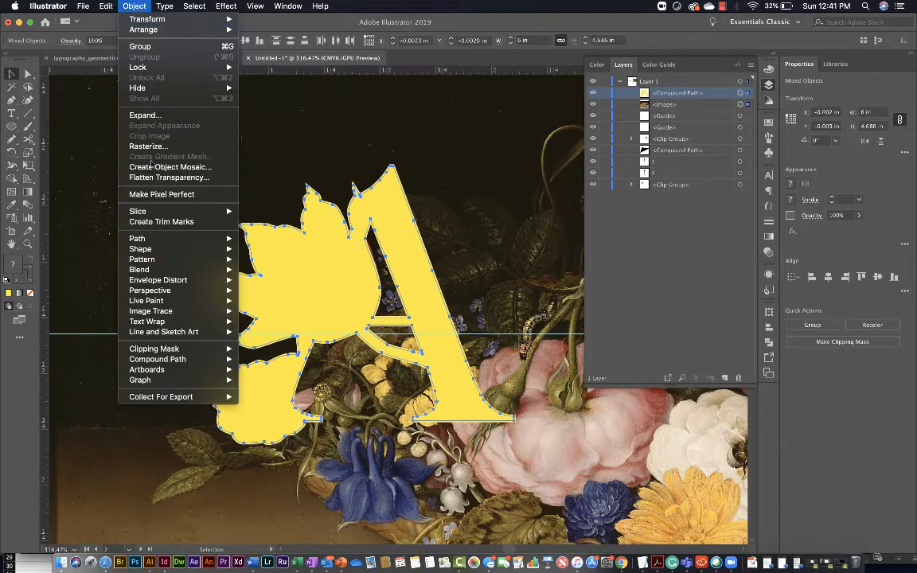
mouse_move(199, 348)
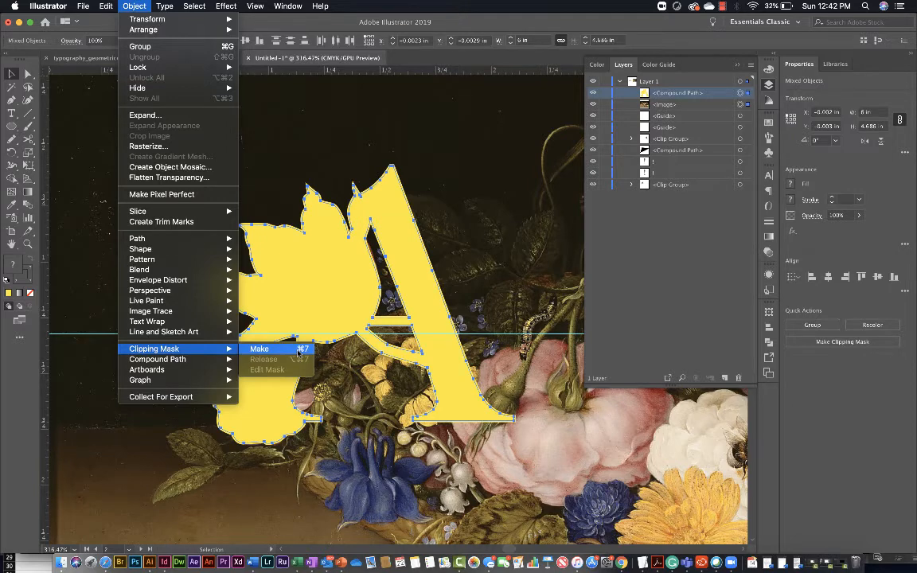
left_click(260, 349)
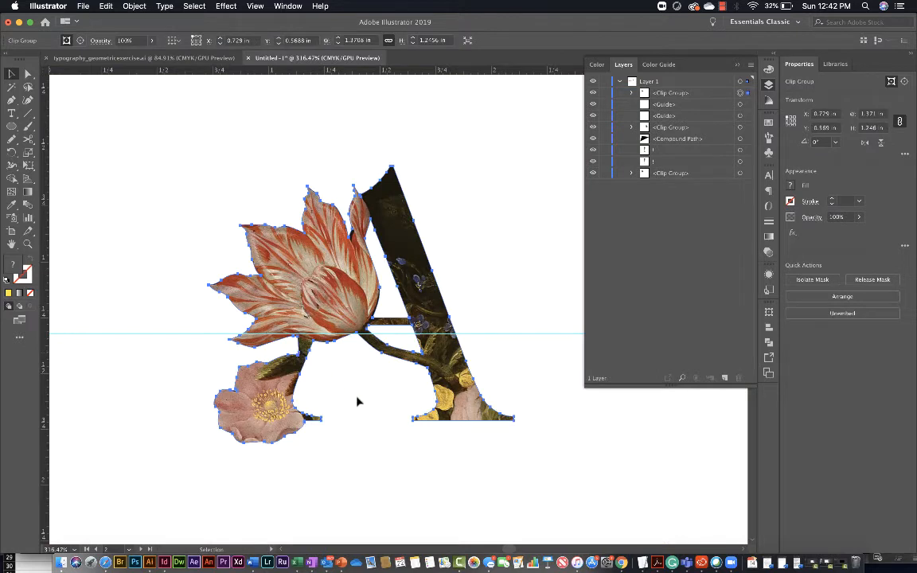
left_click(358, 402)
Move the clipped floral A down so its serifs rest on the lower guide
scroll(436, 477, "down", 2)
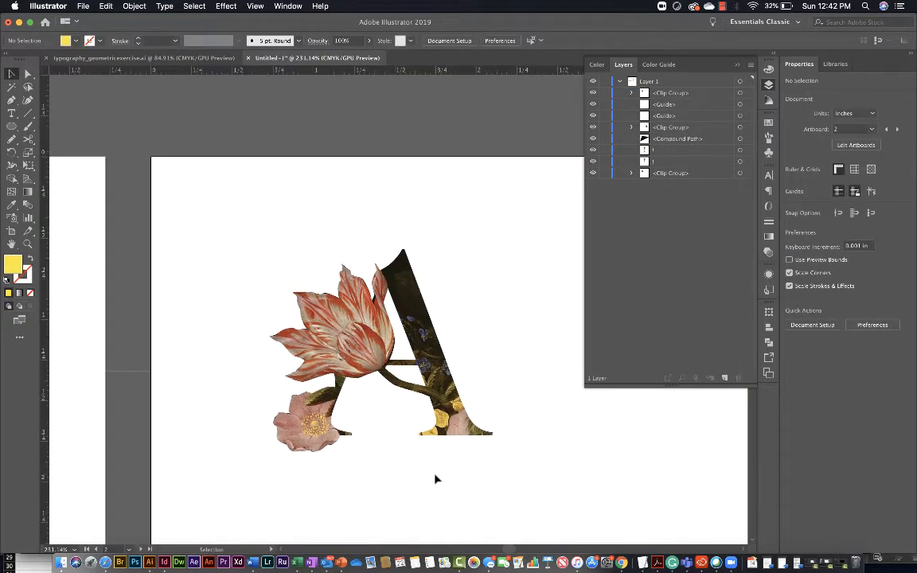
scroll(436, 479, "right", 3)
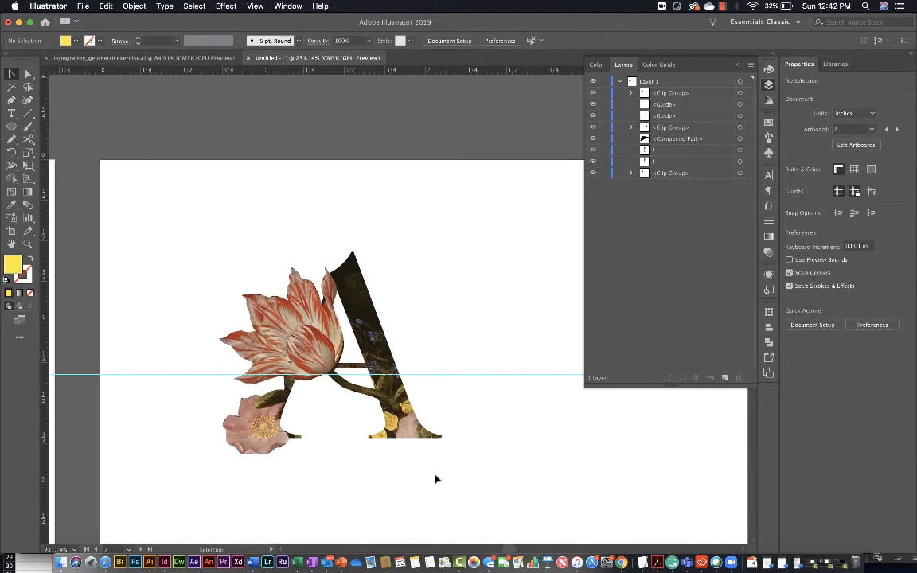
scroll(433, 481, "right", 3)
scroll(432, 481, "down", 1)
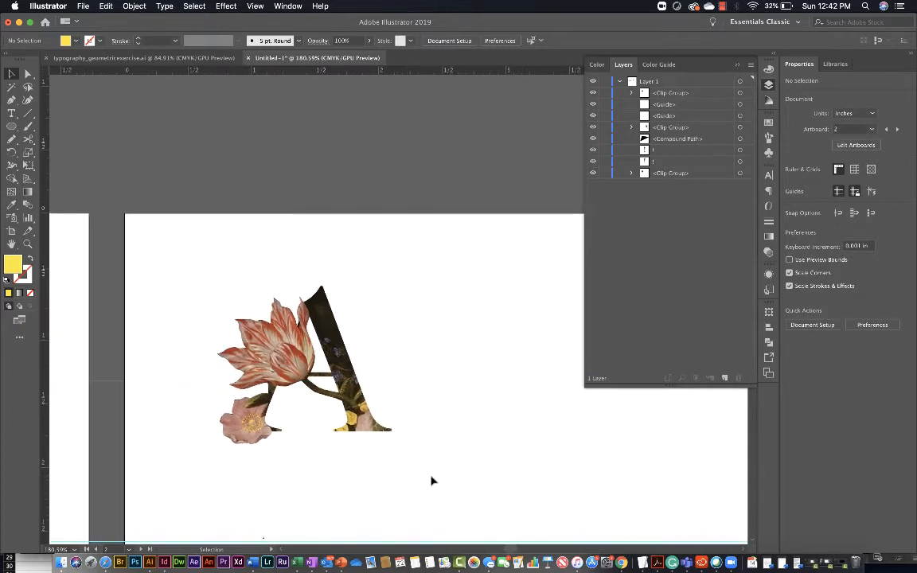
scroll(432, 481, "down", 3)
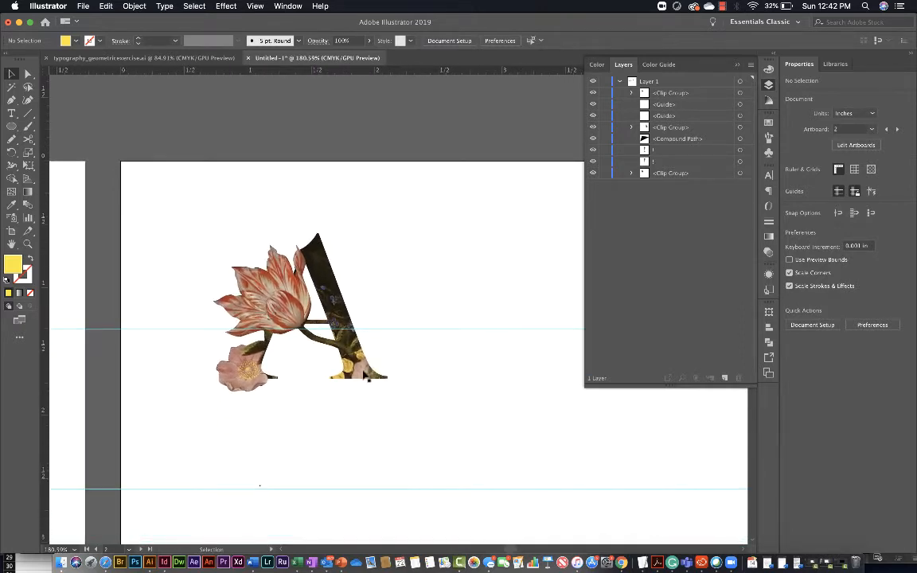
left_click_drag(366, 378, 349, 481)
scroll(349, 481, "down", 4)
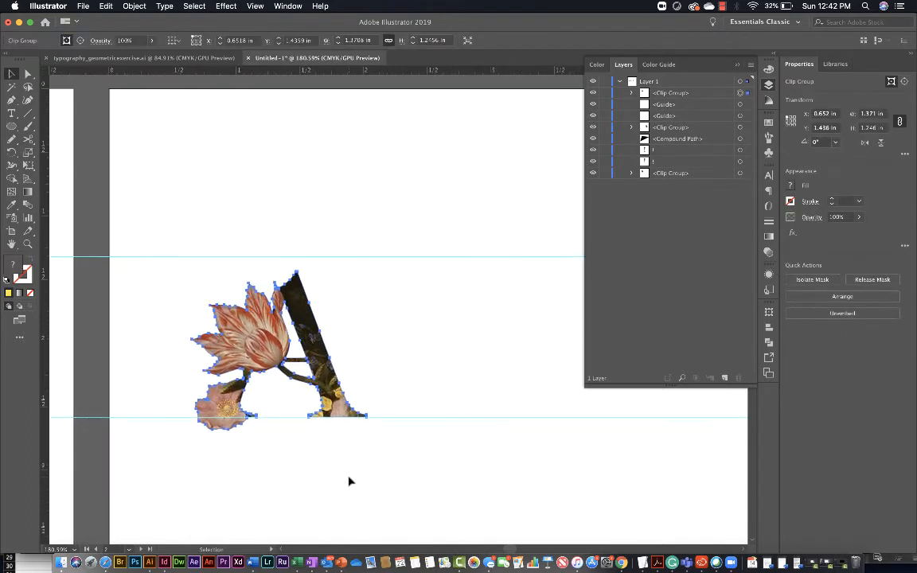
Scale the floral A proportionally to about 1.51 by 1.37 in so its apex meets the upper guide, and deselect it
scroll(349, 481, "up", 3)
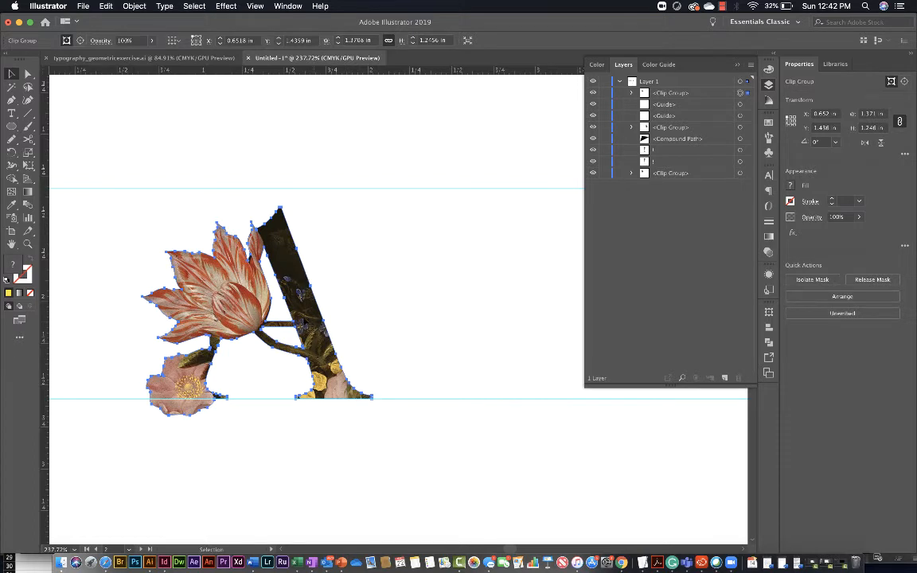
key("s")
left_click_drag(301, 276, 316, 267)
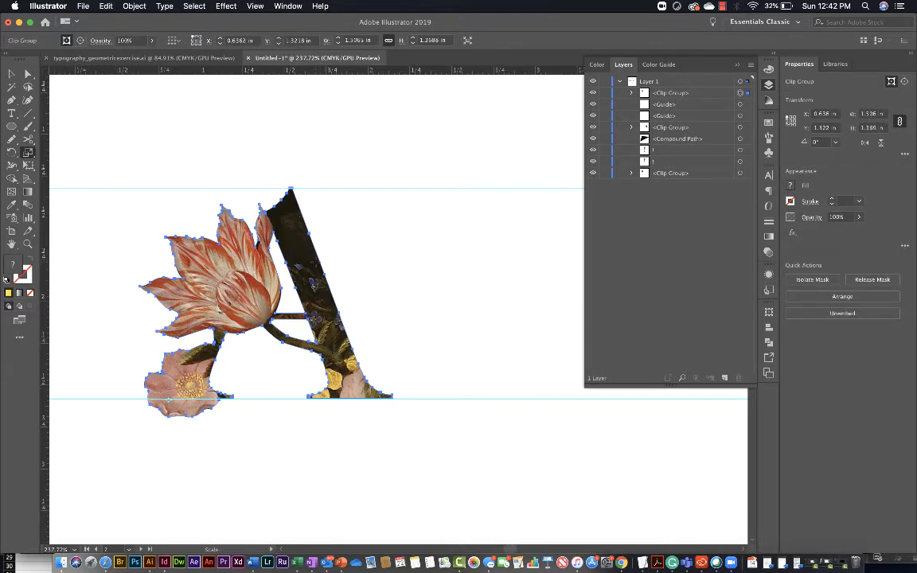
key("v")
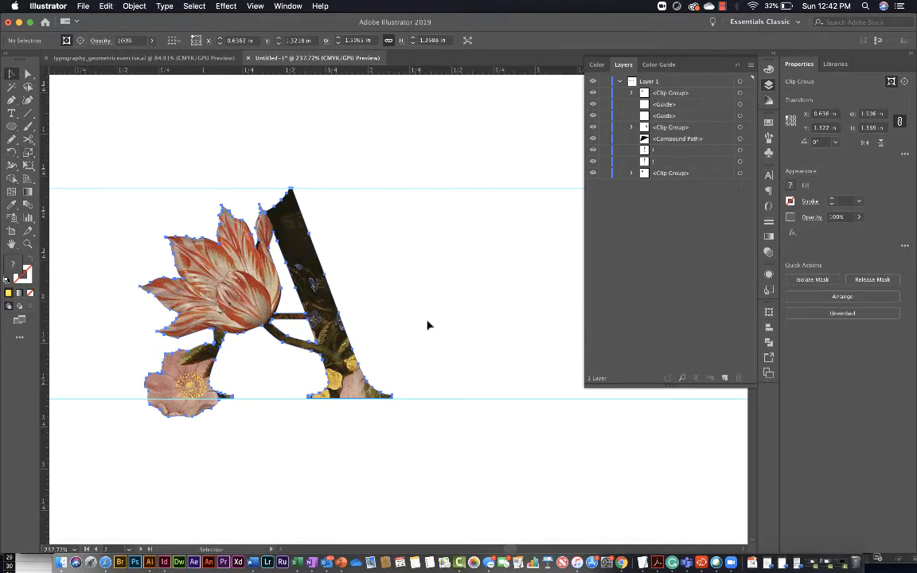
left_click(434, 333)
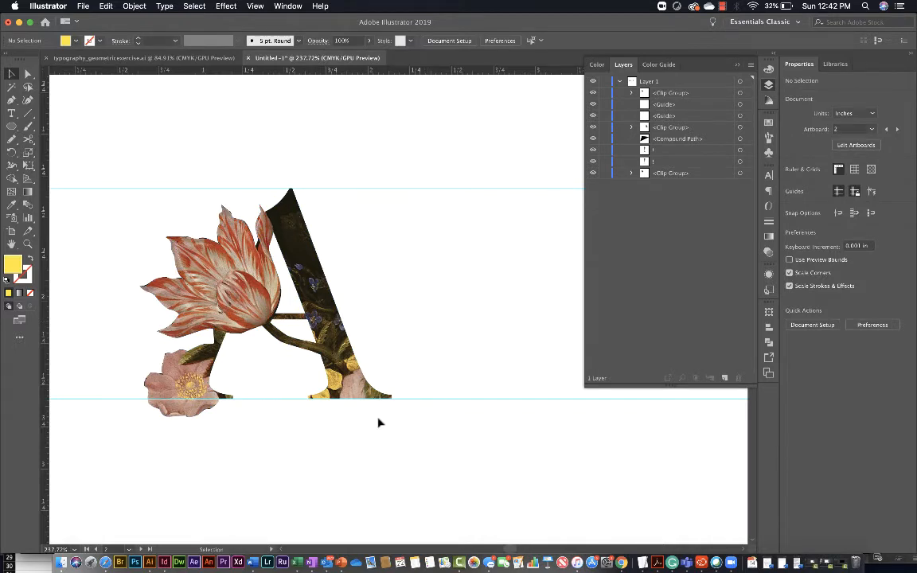
Reshape the small opening between crossbar and stem by moving its corner anchor and handle in to the tulip's base
scroll(324, 458, "left", 2)
scroll(325, 458, "down", 1)
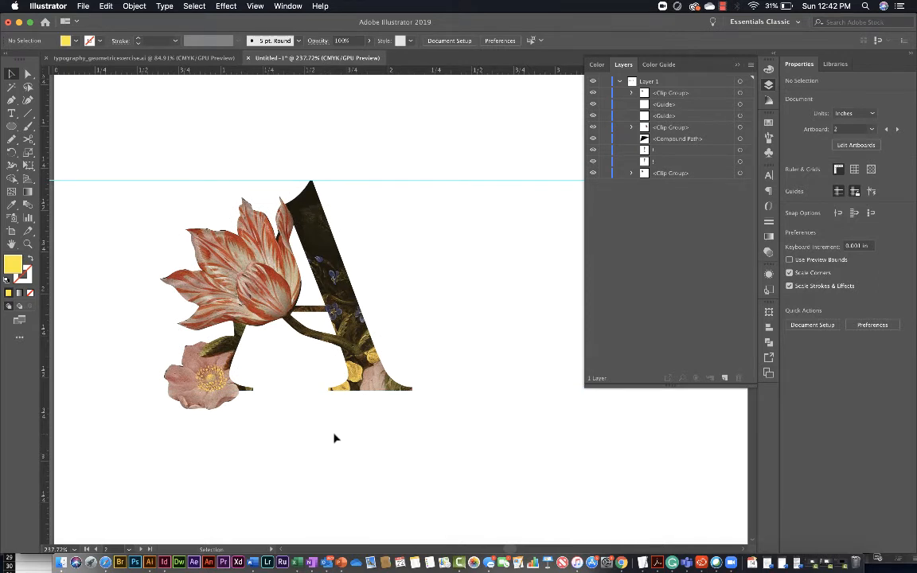
scroll(334, 438, "down", 4)
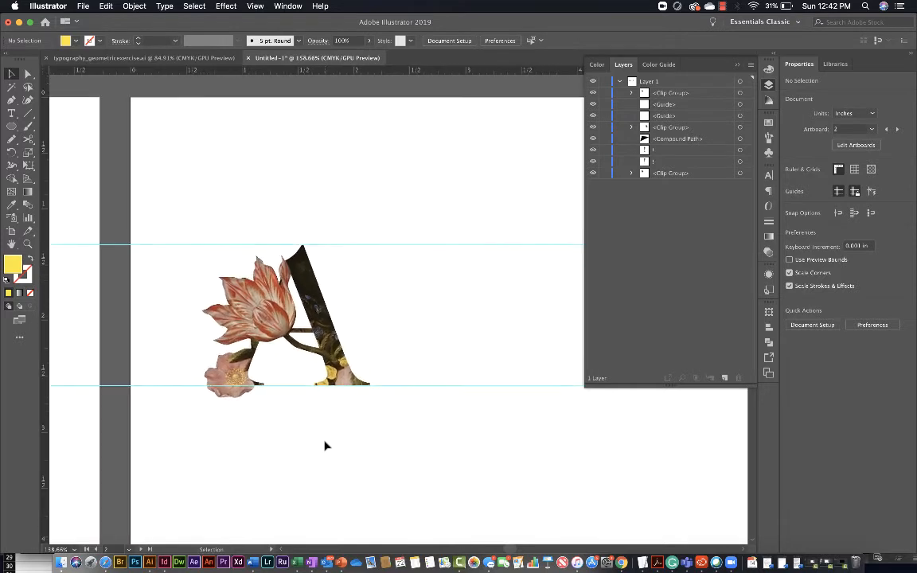
scroll(325, 446, "right", 1)
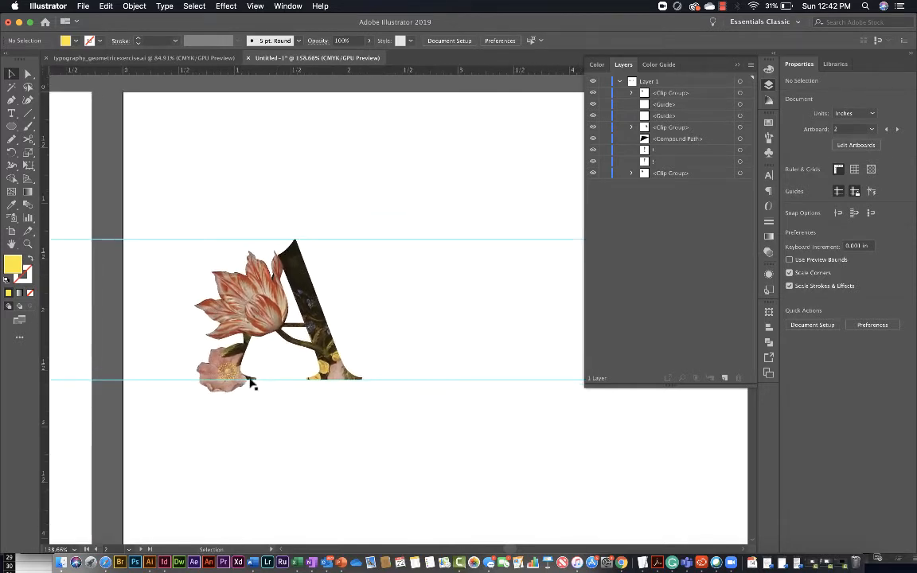
scroll(280, 338, "up", 5)
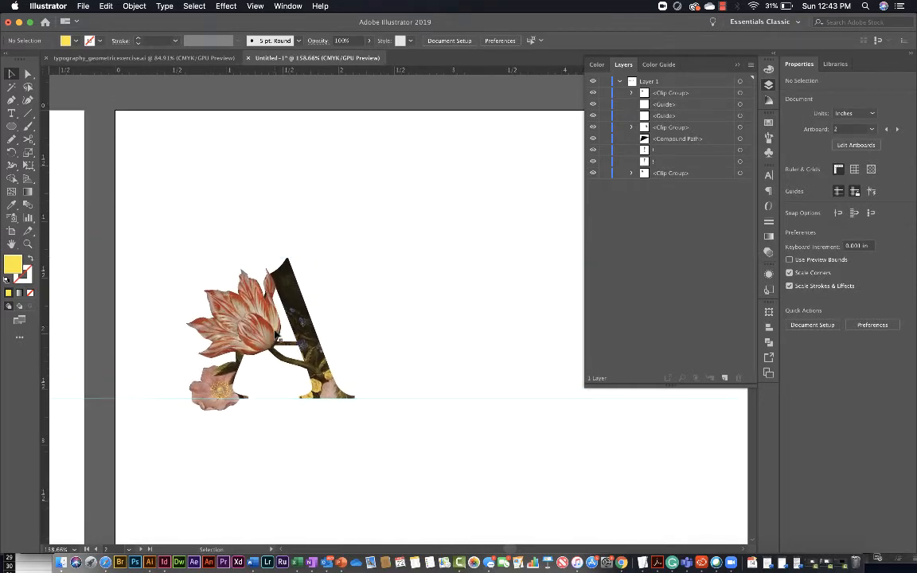
scroll(276, 334, "up", 3)
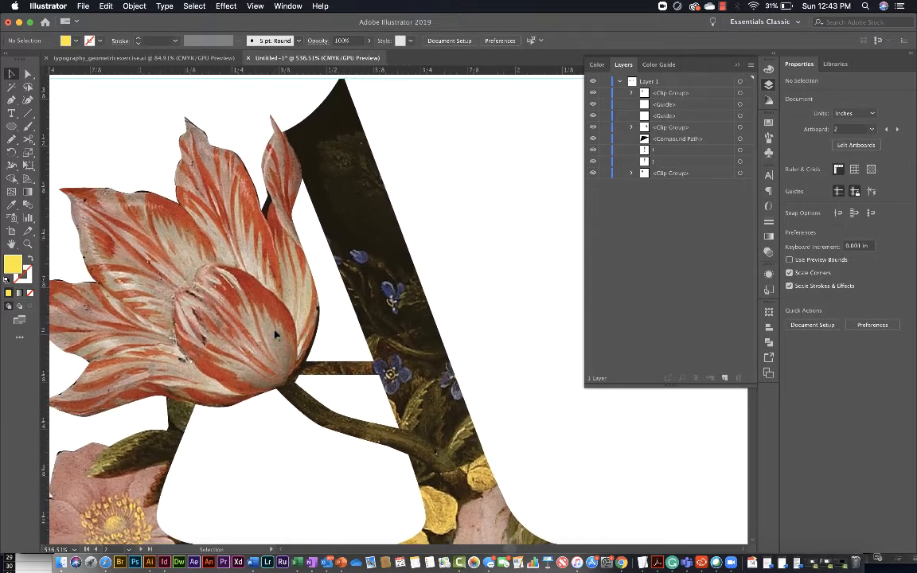
key("a")
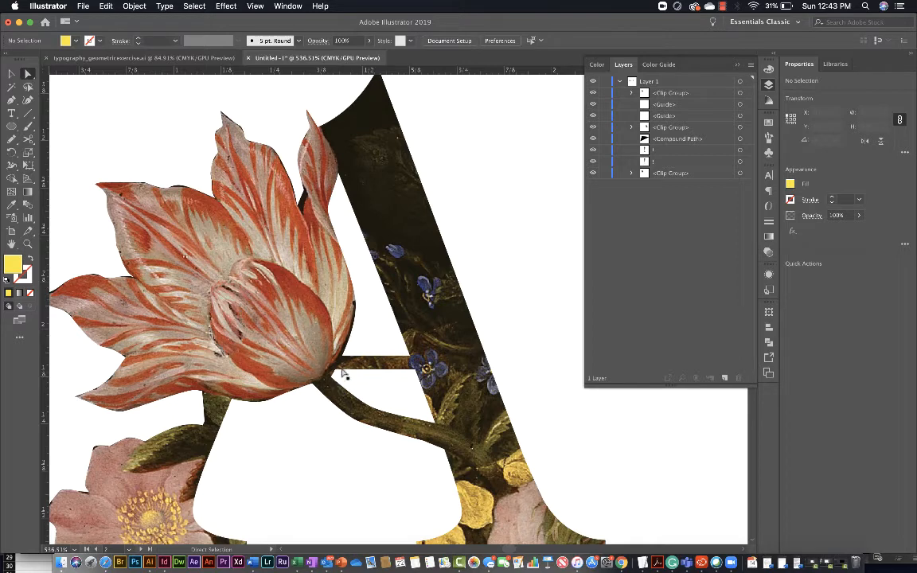
left_click(357, 319)
left_click(357, 320)
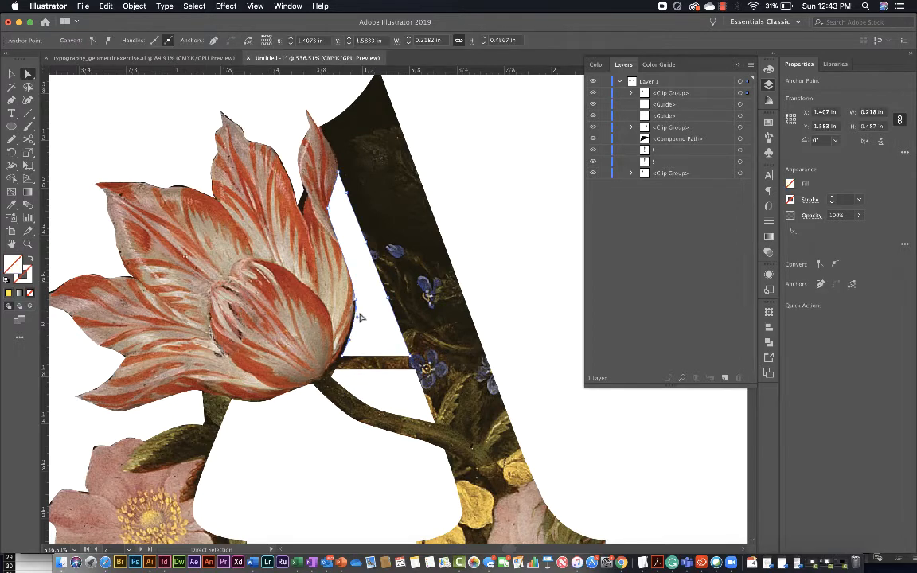
left_click(334, 375)
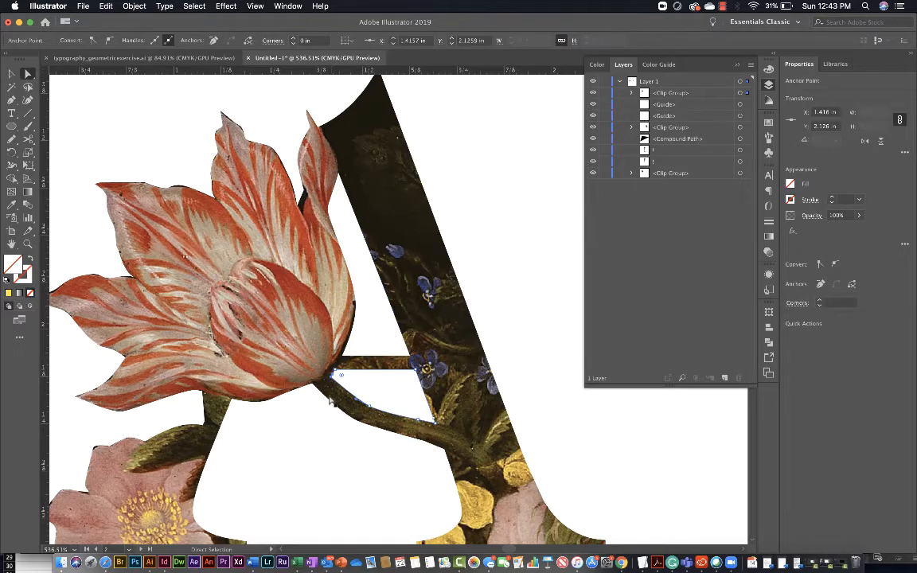
scroll(335, 394, "up", 5)
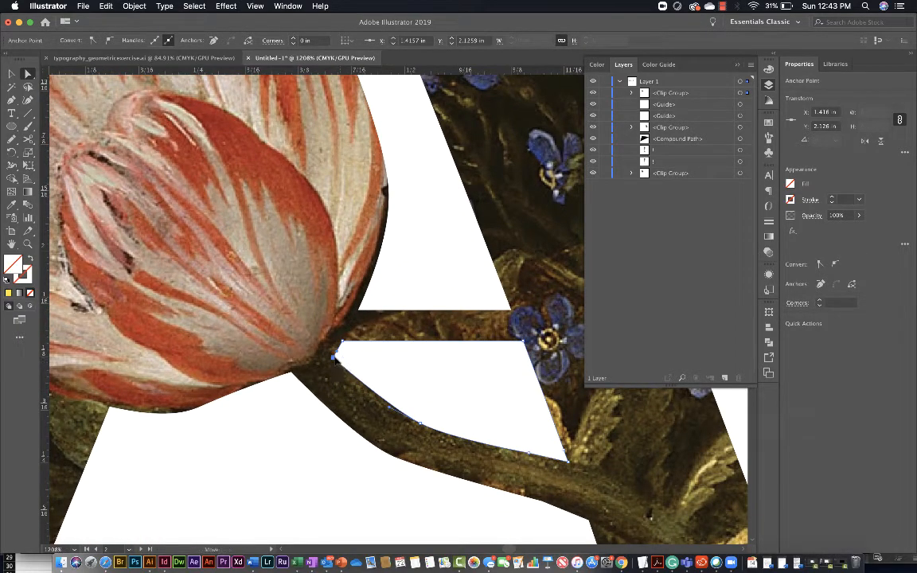
left_click_drag(336, 357, 325, 347)
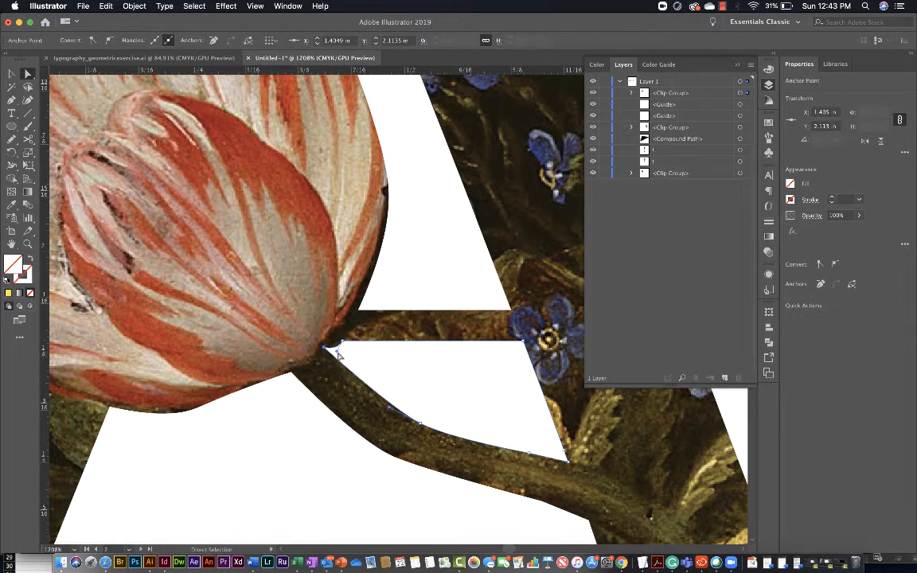
left_click_drag(333, 350, 327, 348)
Pull the upper opening's corner anchor in to the tulip along the crossbar and fit the curve anchor to the petal's outer edge
left_click(358, 312)
left_click_drag(358, 313, 346, 311)
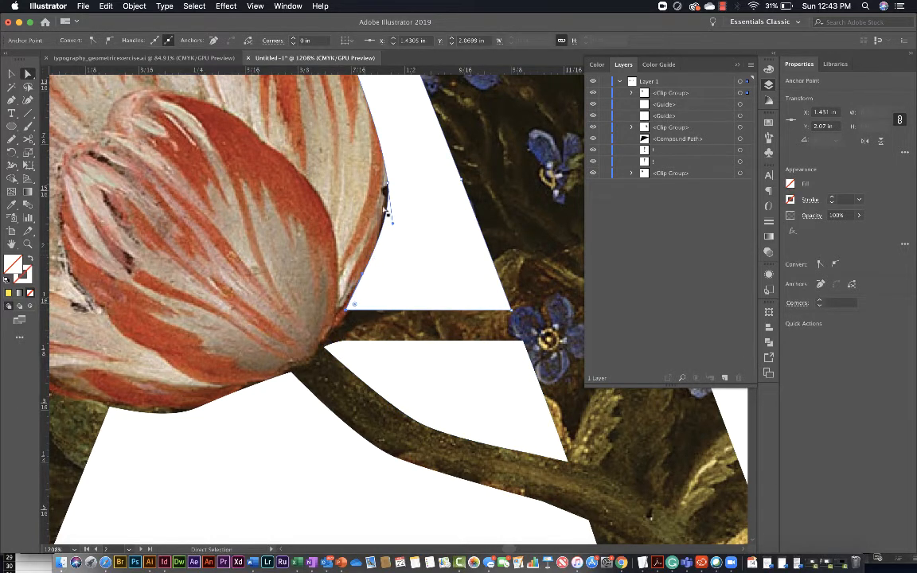
left_click_drag(393, 224, 391, 225)
scroll(390, 224, "up", 1)
scroll(391, 225, "down", 1)
left_click_drag(386, 181, 384, 189)
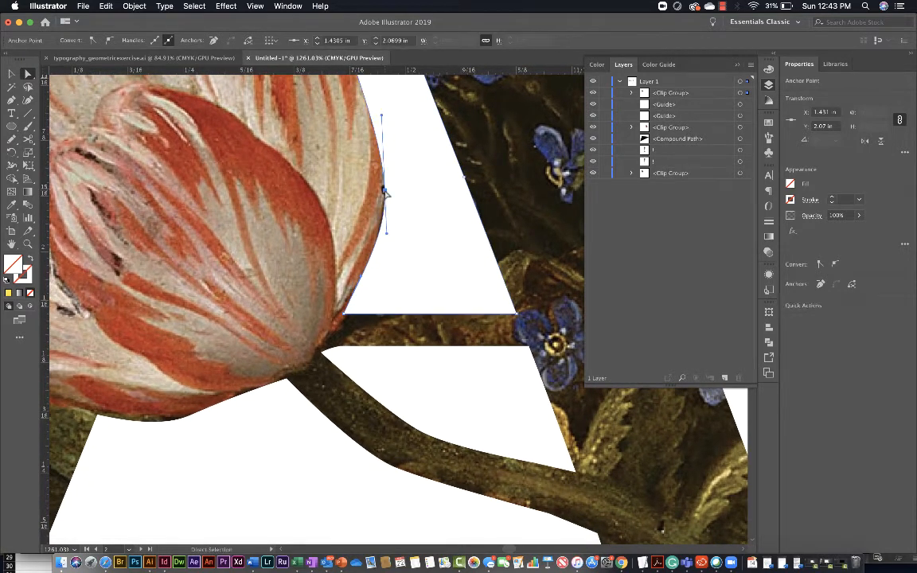
left_click(387, 113)
left_click(377, 137)
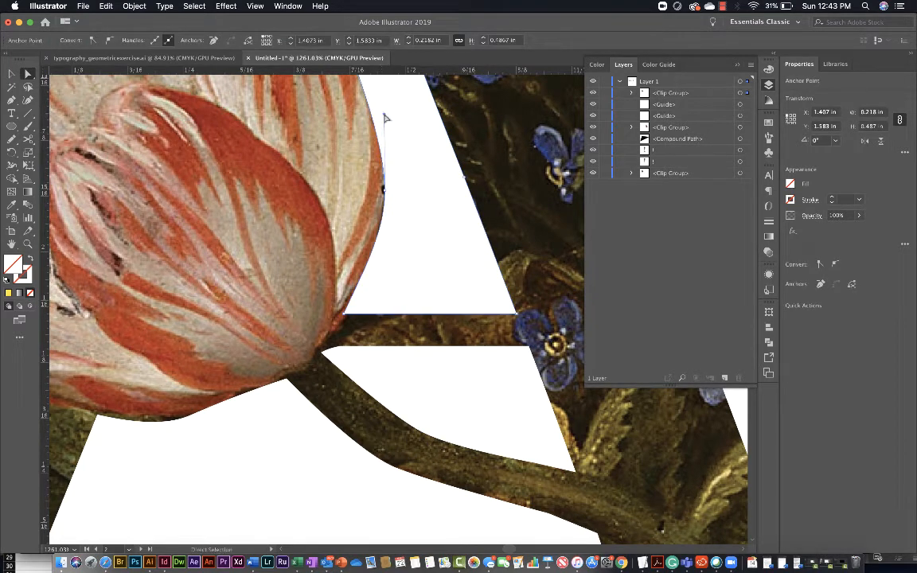
Pull the mask anchors along the tulip's lower edge up onto the petals, including the corner where it meets the A's left stroke
scroll(345, 292, "left", 5)
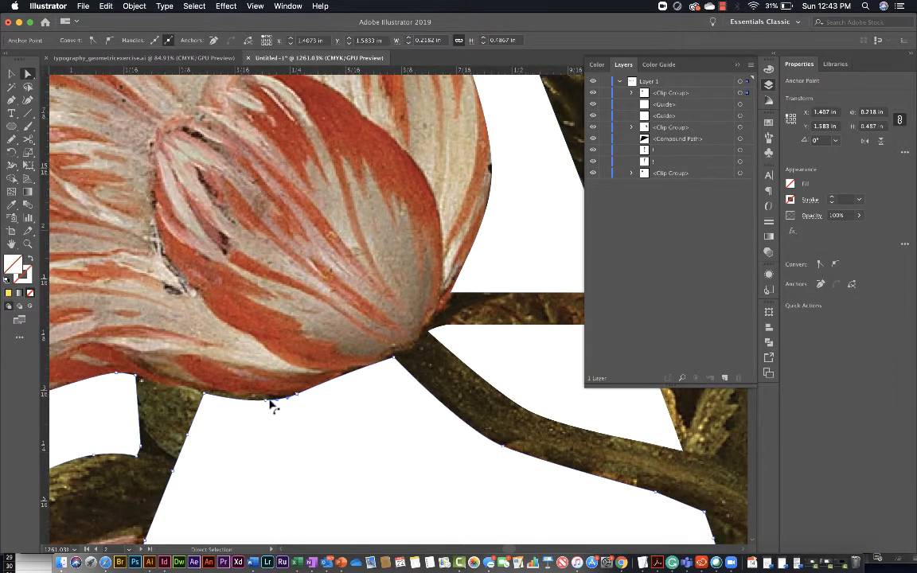
left_click(265, 397)
left_click(275, 397)
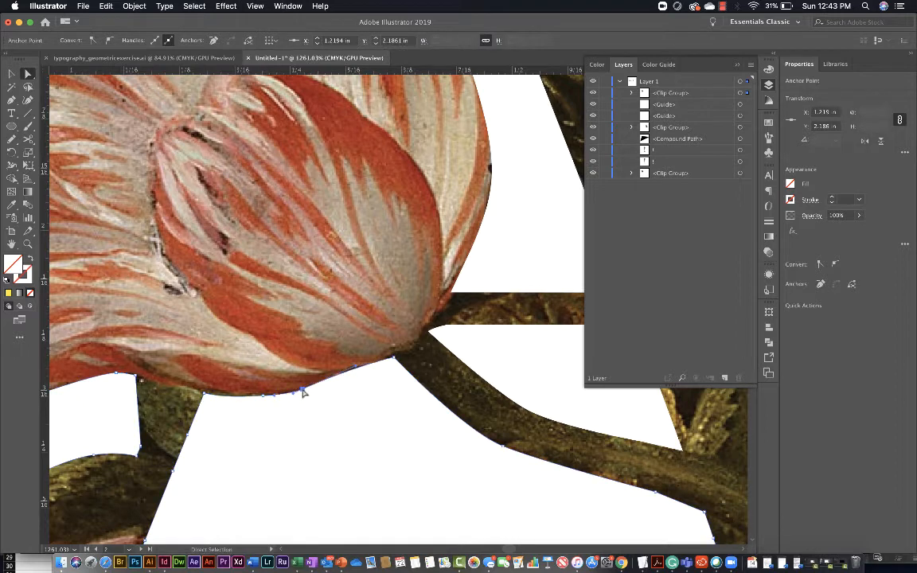
left_click(205, 396)
left_click_drag(205, 396, 204, 393)
Fit the mask anchors around the pink blossom's upper-left petal and its inner notch to the petal edges
scroll(174, 424, "left", 4)
scroll(175, 424, "down", 3)
scroll(174, 423, "left", 6)
scroll(174, 423, "down", 3)
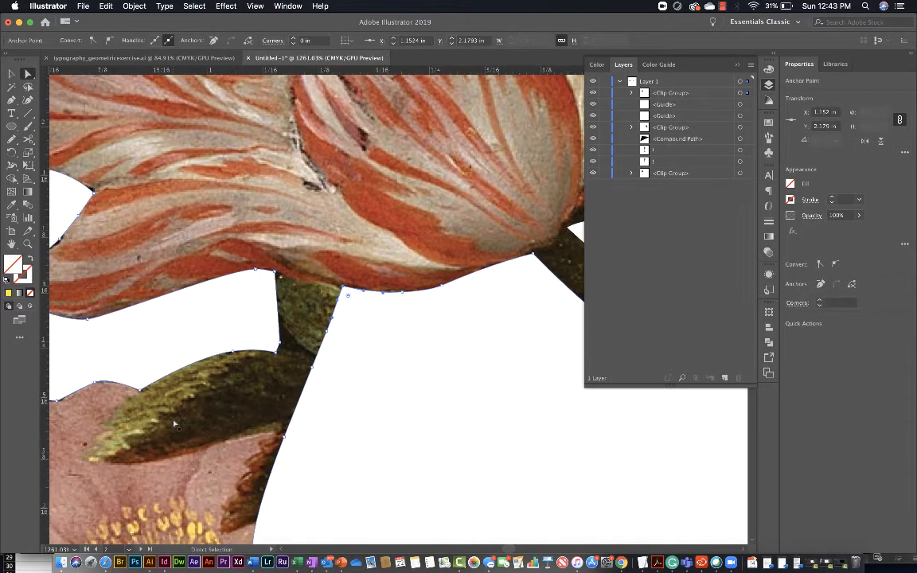
left_click(147, 364)
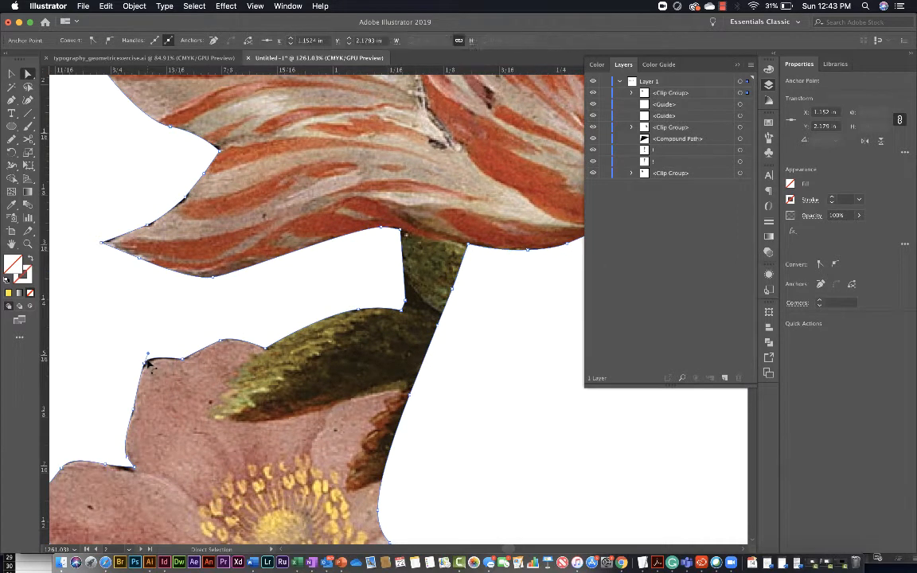
left_click_drag(150, 359, 146, 366)
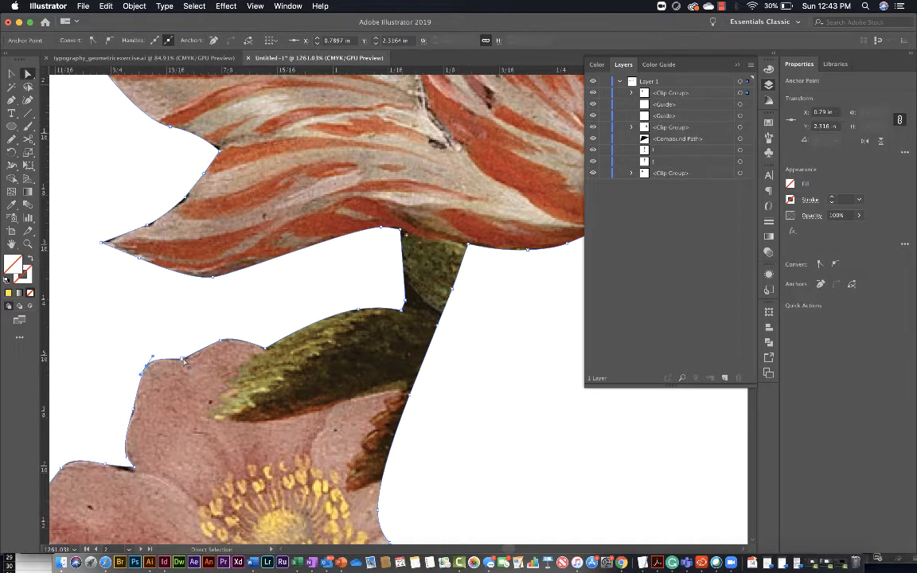
left_click(183, 366)
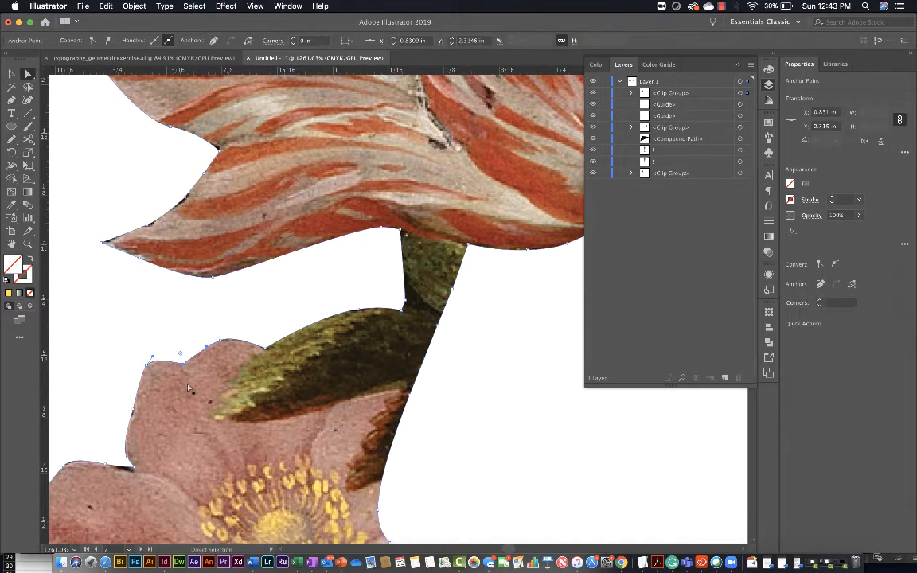
left_click(134, 469)
left_click_drag(133, 469, 134, 470)
Deselect the mask and examine the whole floral A between the two guides
scroll(211, 456, "down", 2)
scroll(211, 458, "down", 5)
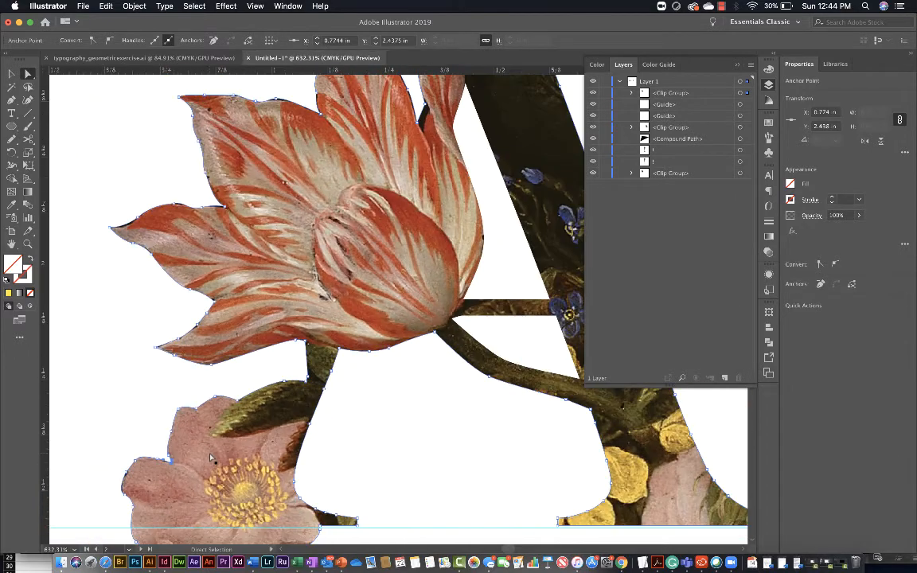
scroll(211, 457, "down", 2)
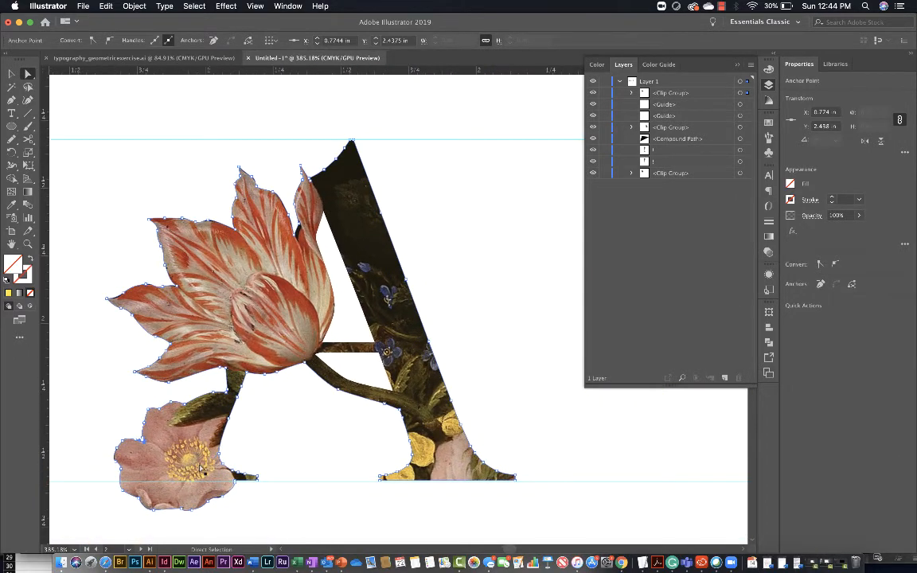
scroll(200, 468, "down", 2)
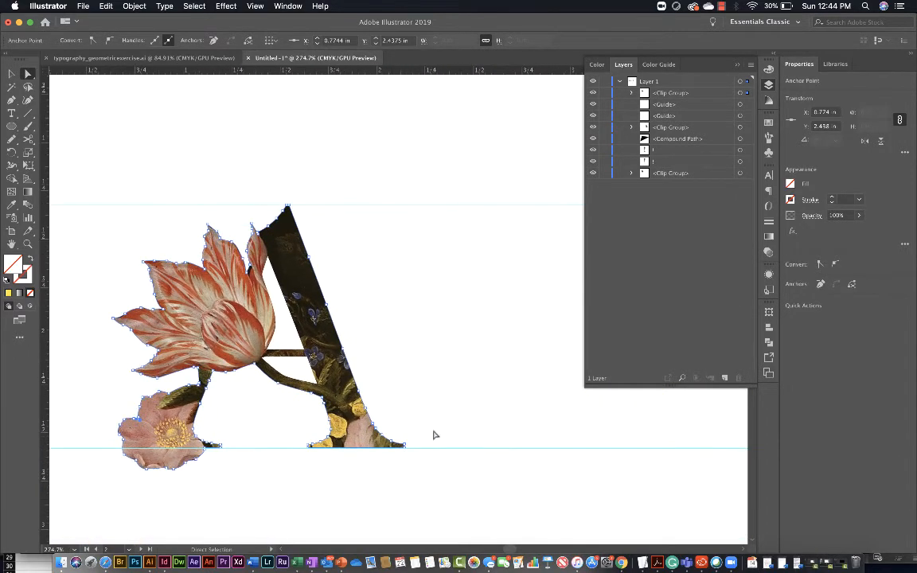
scroll(458, 460, "down", 1)
scroll(458, 459, "down", 2)
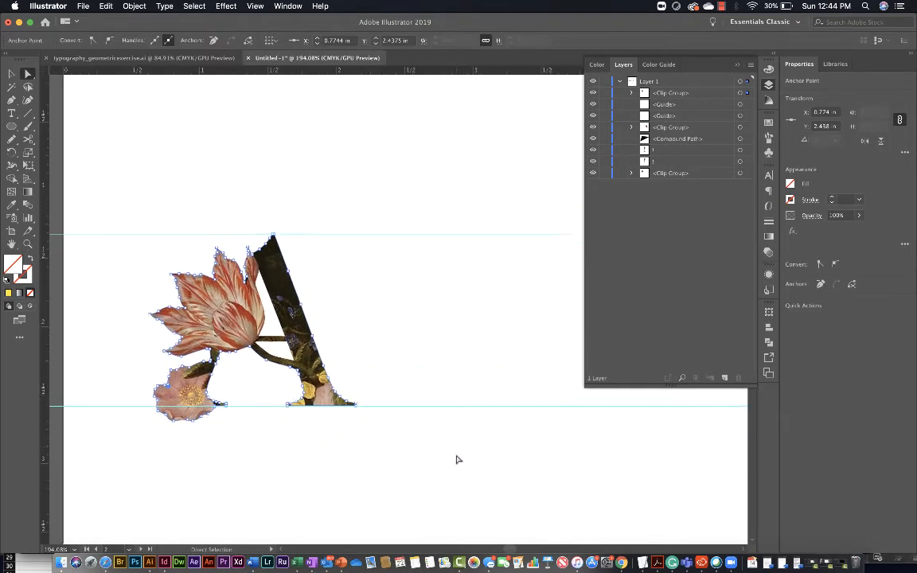
left_click(457, 460)
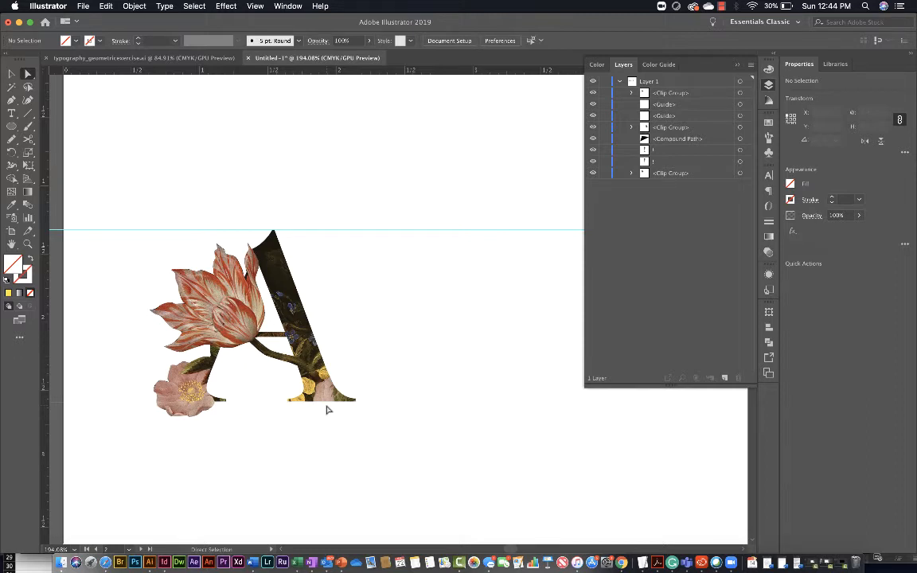
scroll(326, 410, "right", 3)
scroll(327, 410, "down", 1)
scroll(327, 410, "left", 3)
scroll(327, 410, "up", 1)
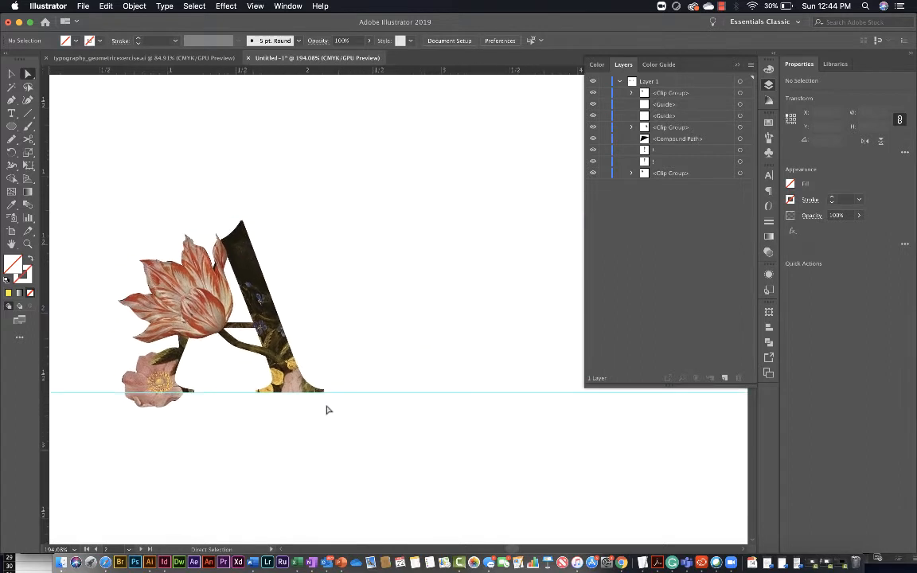
scroll(386, 395, "up", 1)
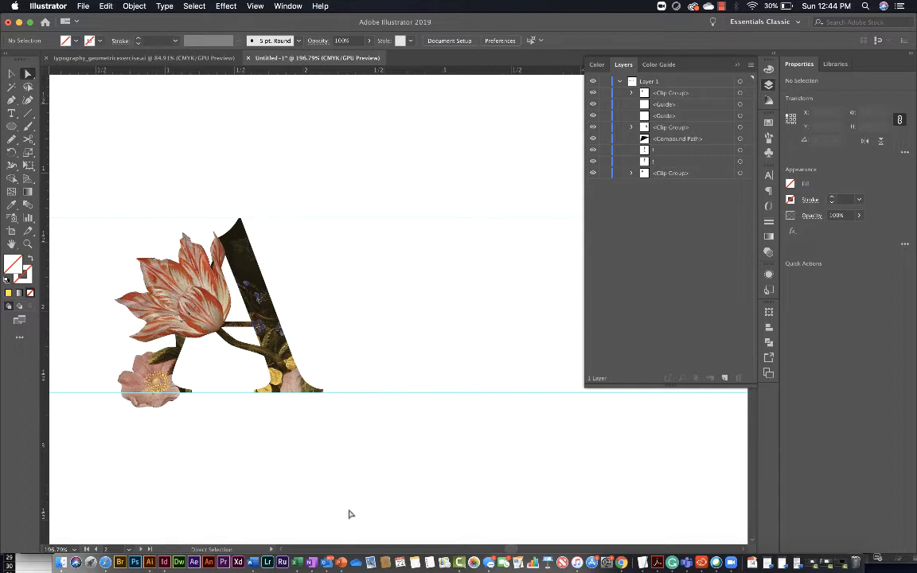
scroll(340, 535, "right", 5)
scroll(341, 535, "down", 1)
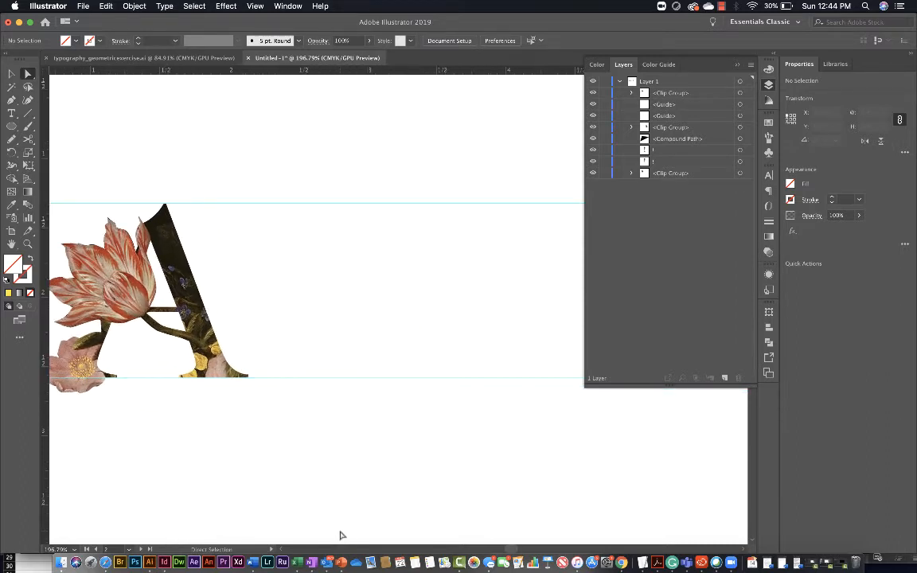
Place the Ambrosius Bosschaert flower painting JPG at the artboard's upper-left corner
left_click(736, 64)
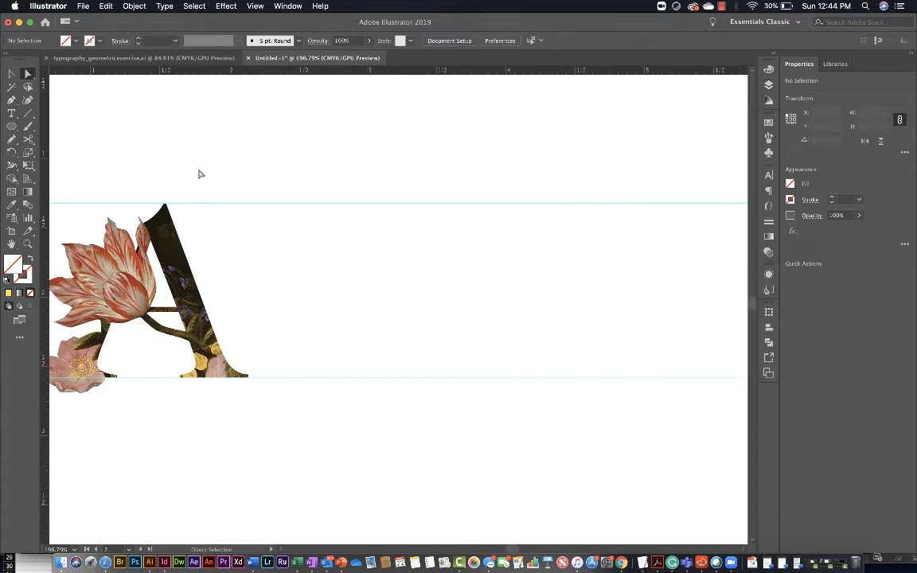
left_click(83, 7)
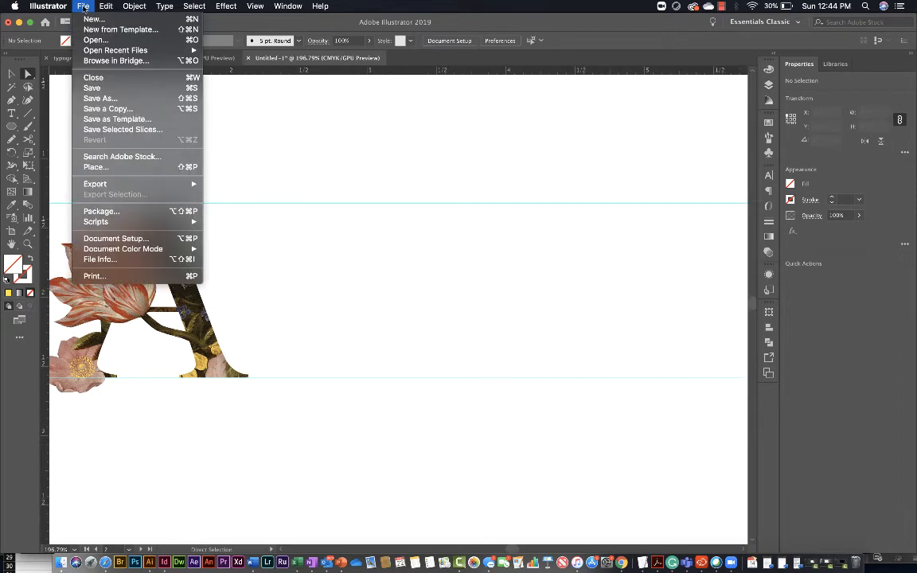
left_click(116, 167)
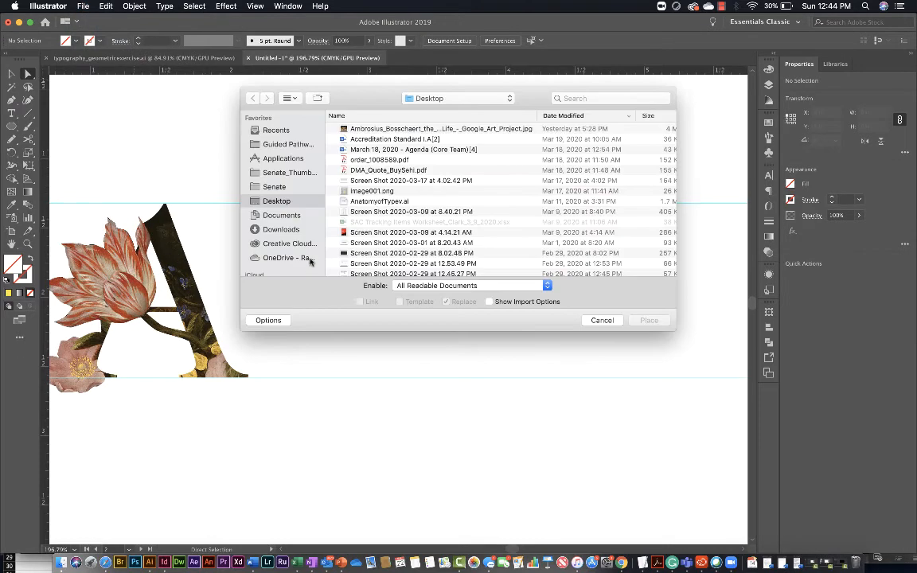
left_click(368, 127)
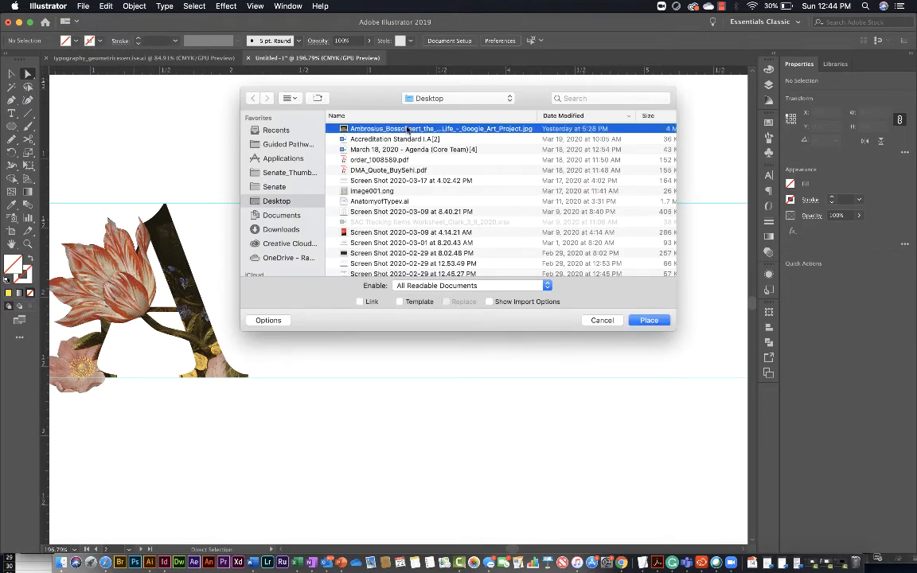
left_click(649, 320)
scroll(305, 250, "up", 3)
scroll(305, 250, "left", 5)
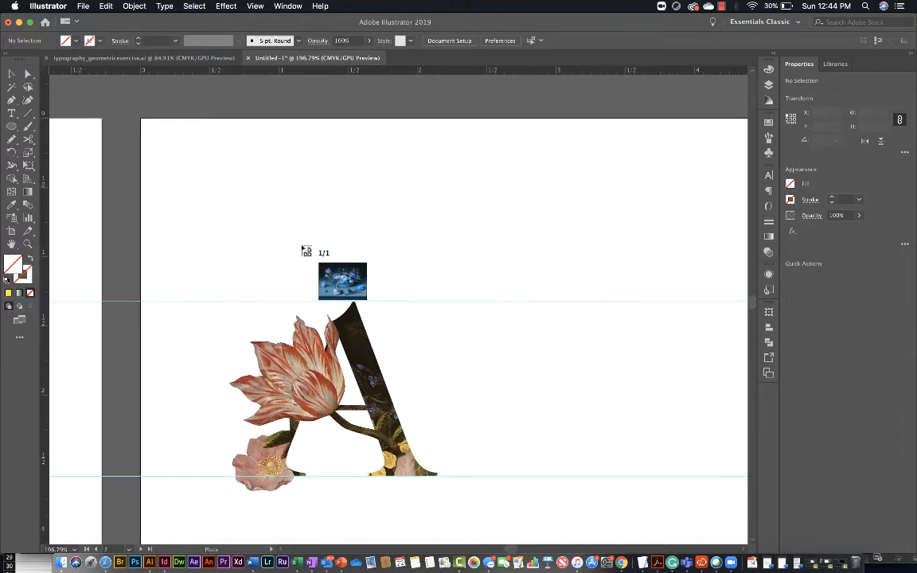
left_click(144, 121)
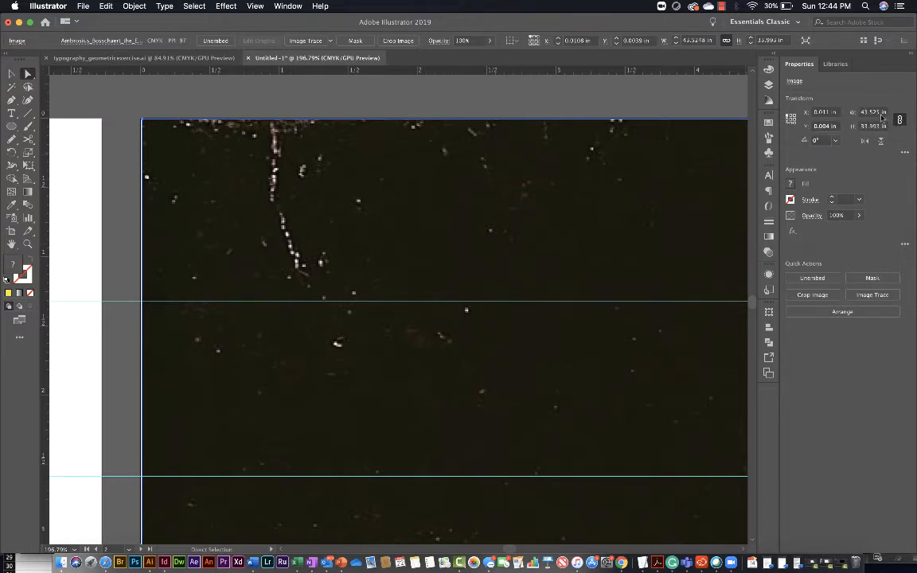
Scale the placed painting proportionally to a width of 6 in
left_click_drag(879, 113, 858, 112)
type("6")
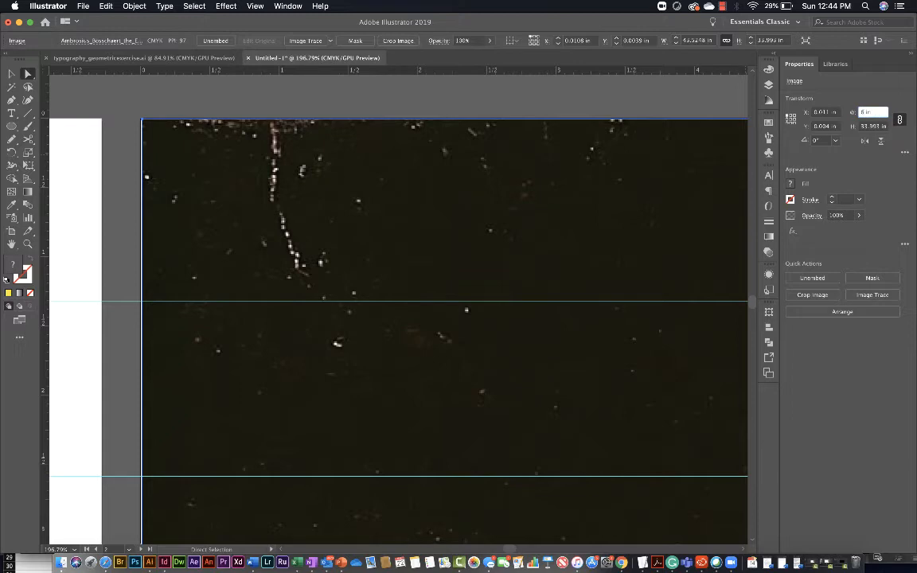
key("Return")
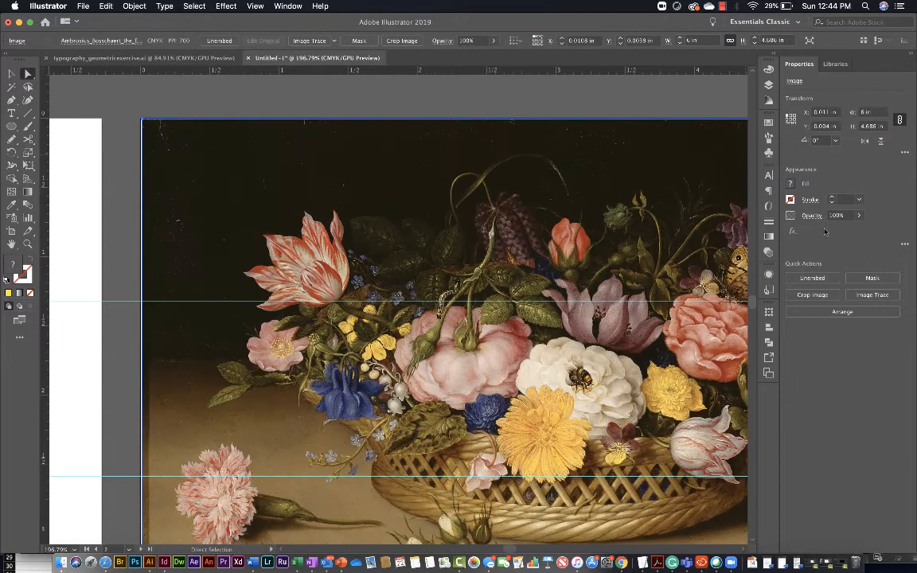
Add a letter B in 113 pt Big Caslon Medium over the coral rose near the basket's right handle
scroll(352, 296, "down", 5)
scroll(352, 295, "right", 5)
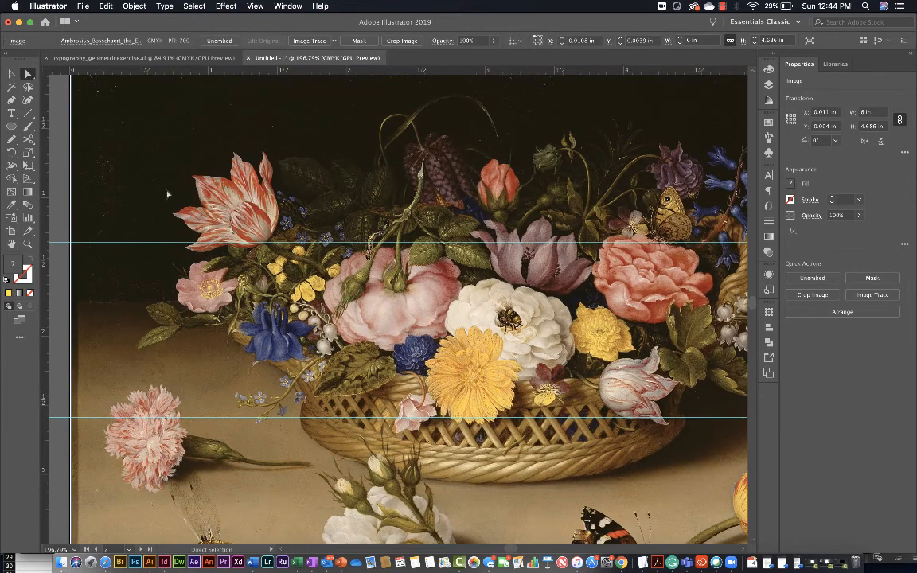
left_click(12, 113)
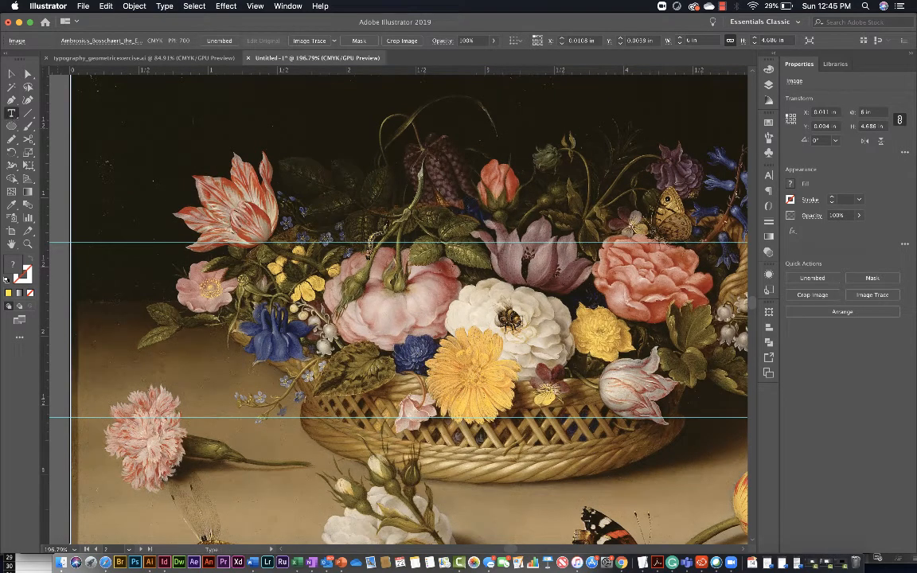
scroll(483, 299, "right", 7)
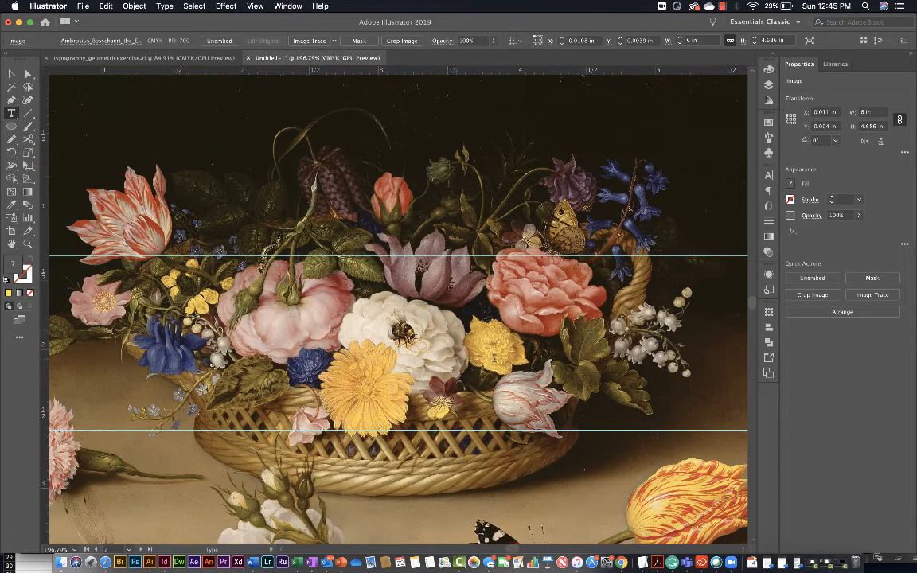
left_click(495, 359)
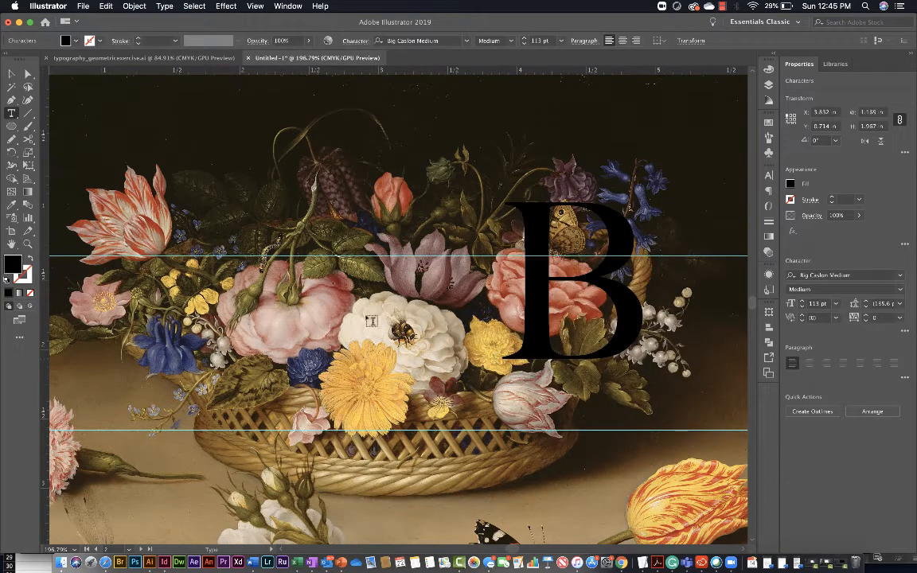
Fill the letter B with yellow at hue 53°, saturation 93% and brightness 94%, and select it as an object
key("super+a")
double_click(10, 266)
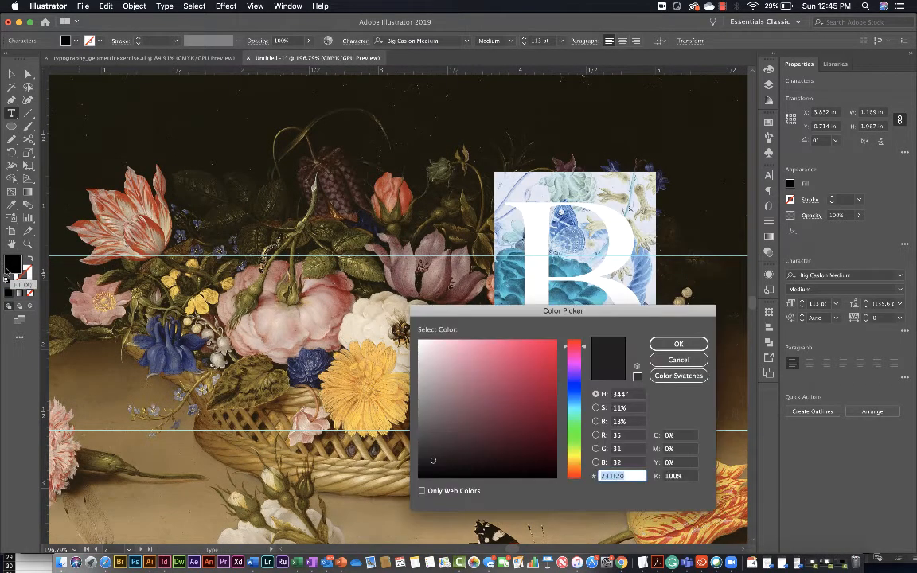
left_click(574, 460)
left_click(548, 348)
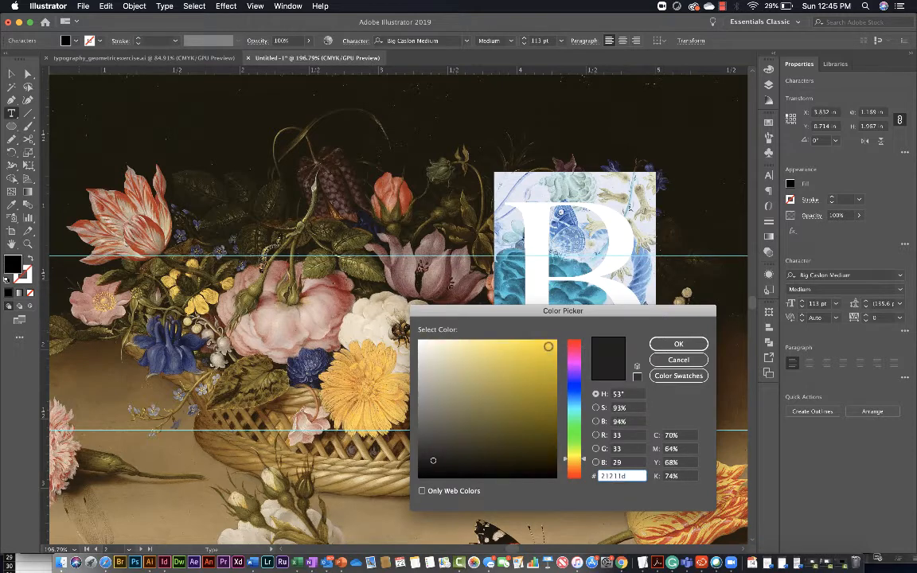
left_click(678, 344)
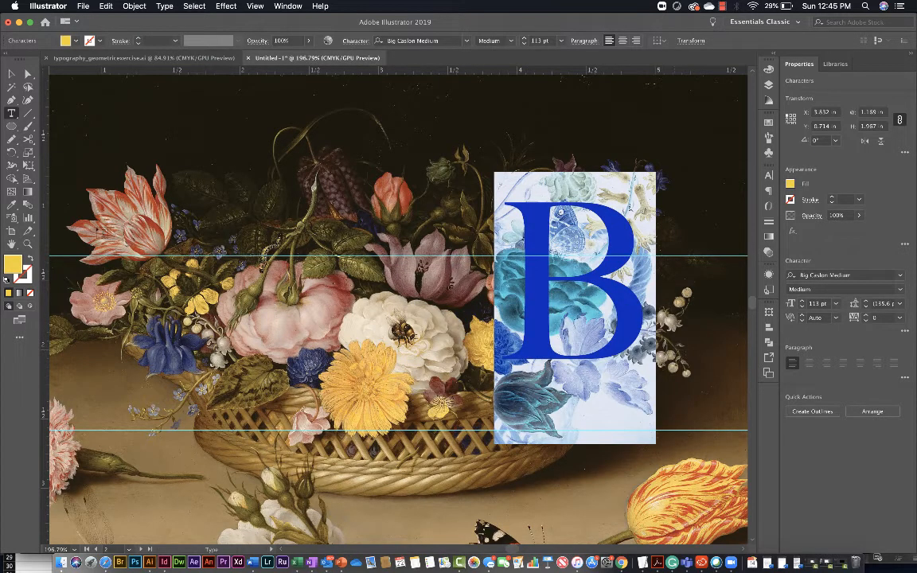
left_click(11, 73)
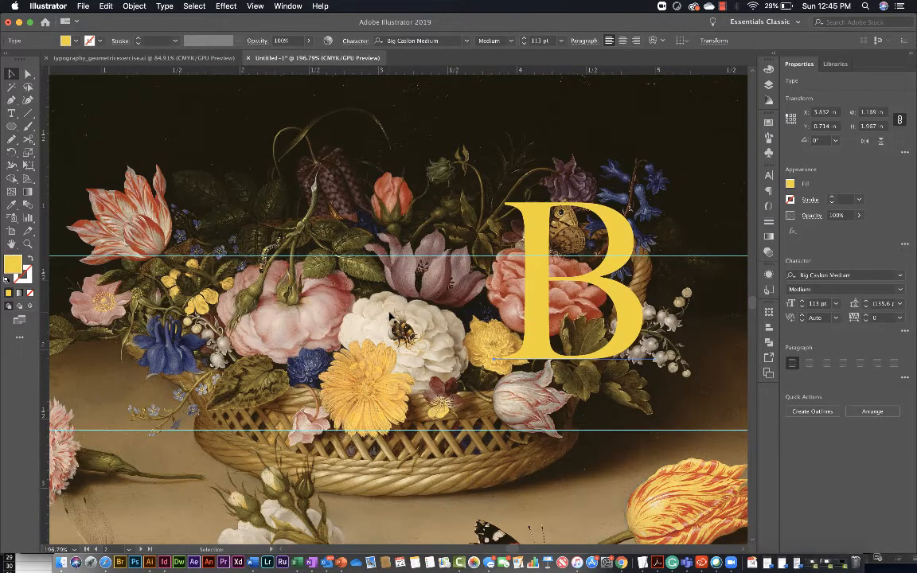
Move the yellow B left so it sits over the white flower and the mauve tulip
scroll(454, 367, "right", 3)
scroll(454, 366, "up", 2)
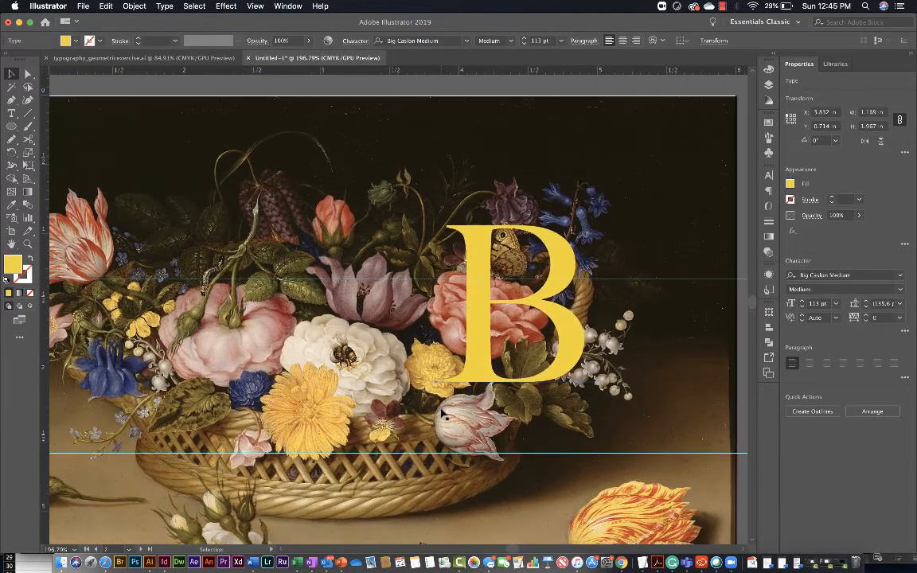
scroll(482, 466, "down", 5)
scroll(482, 466, "left", 1)
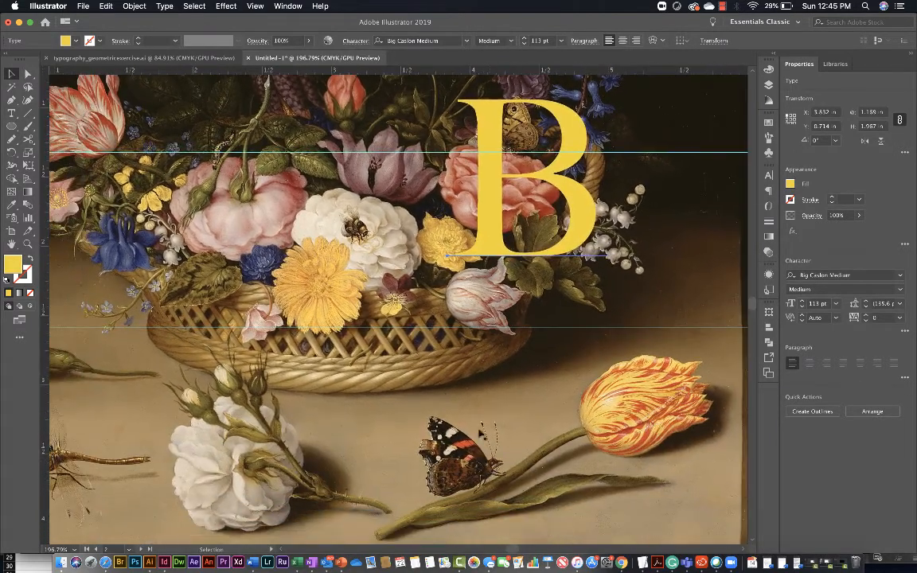
left_click_drag(488, 244, 315, 236)
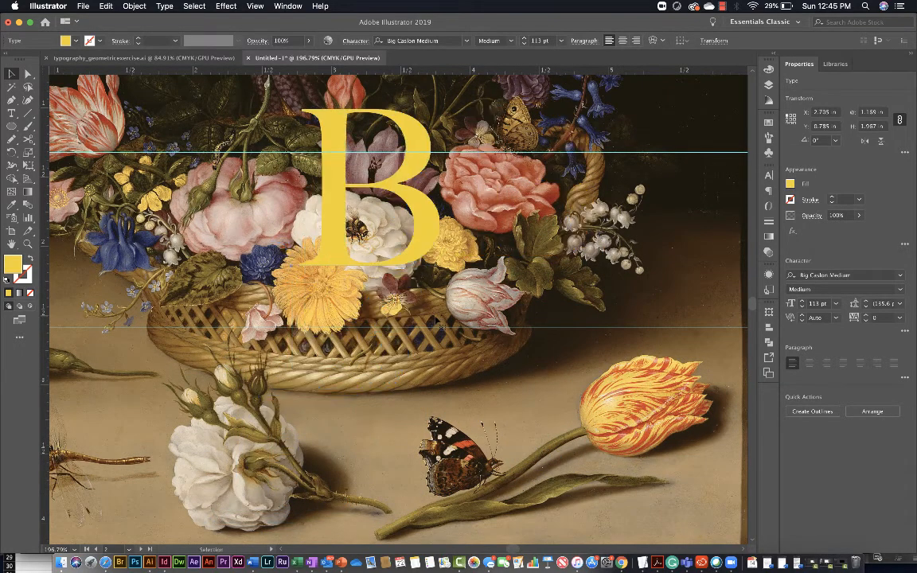
Move the yellow B down so its lower bowl frames the white flower and its foot overlaps the orange daisy
scroll(315, 236, "up", 3)
scroll(315, 236, "left", 1)
scroll(375, 313, "down", 5)
scroll(374, 313, "left", 4)
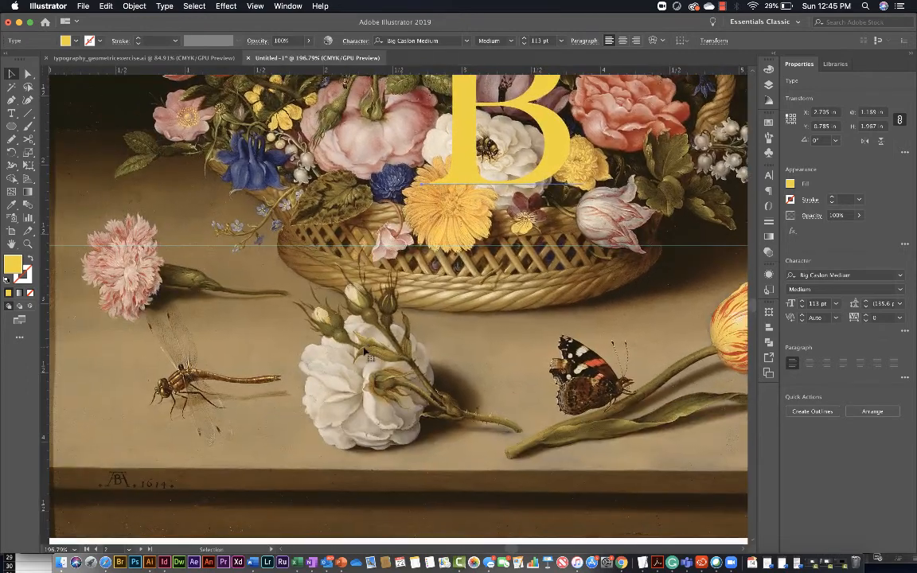
scroll(365, 351, "right", 5)
scroll(365, 352, "up", 1)
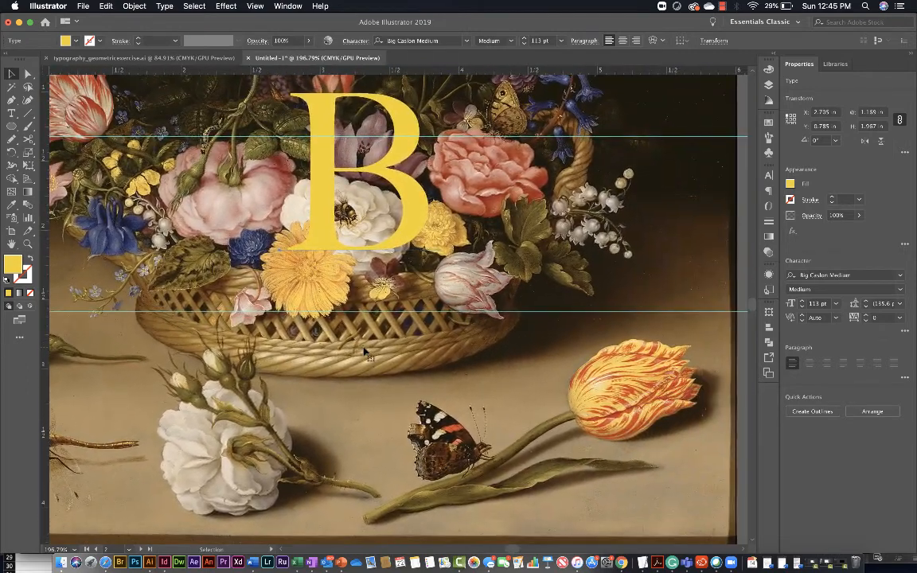
scroll(365, 351, "up", 3)
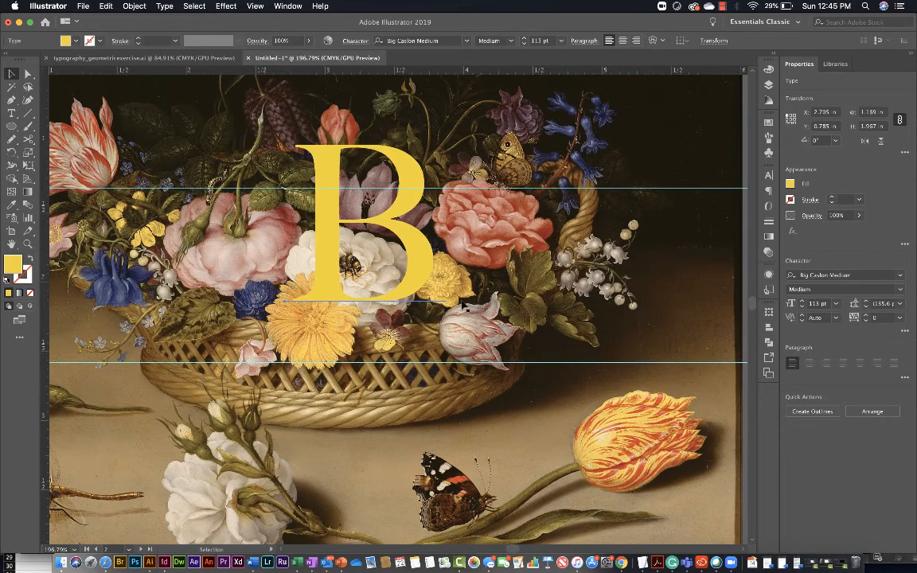
left_click_drag(366, 267, 387, 297)
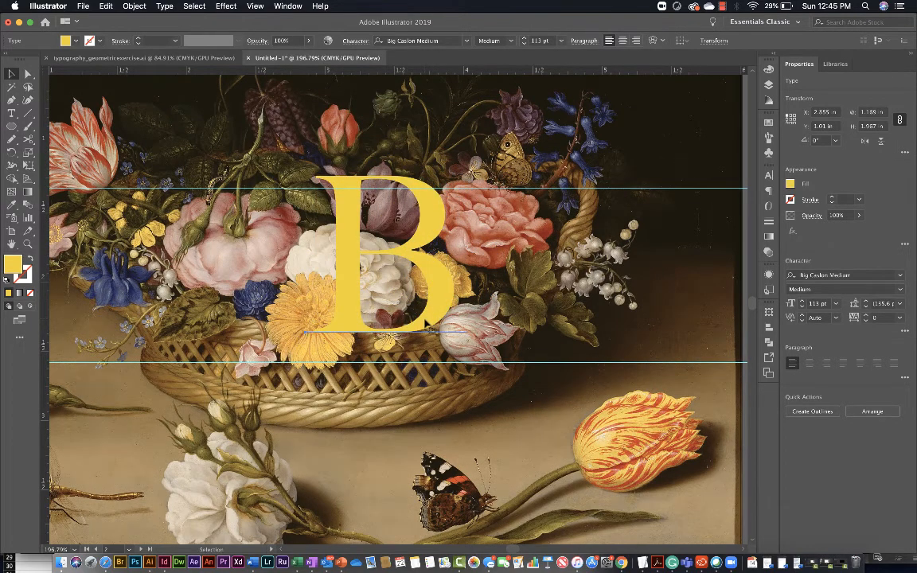
scroll(387, 296, "up", 5)
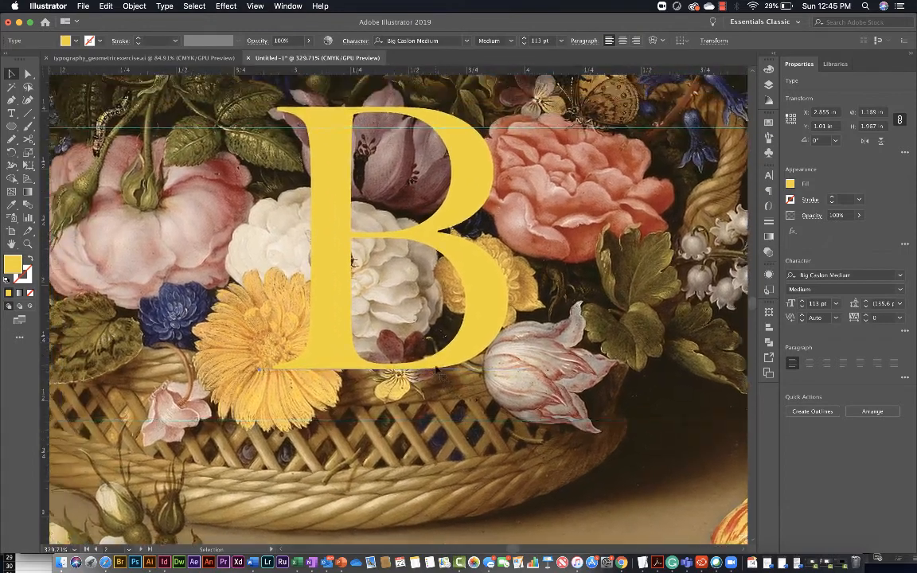
left_click_drag(440, 336, 470, 368)
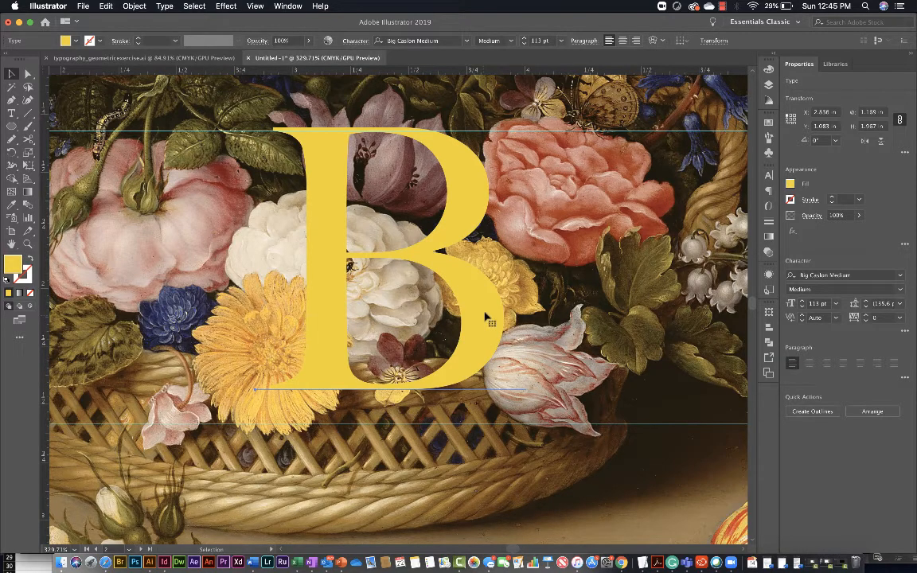
Scale the B up to about 126.48 pt and reposition it at about X 2.82 in, Y 0.94 in
key("s")
left_click_drag(458, 226, 493, 206)
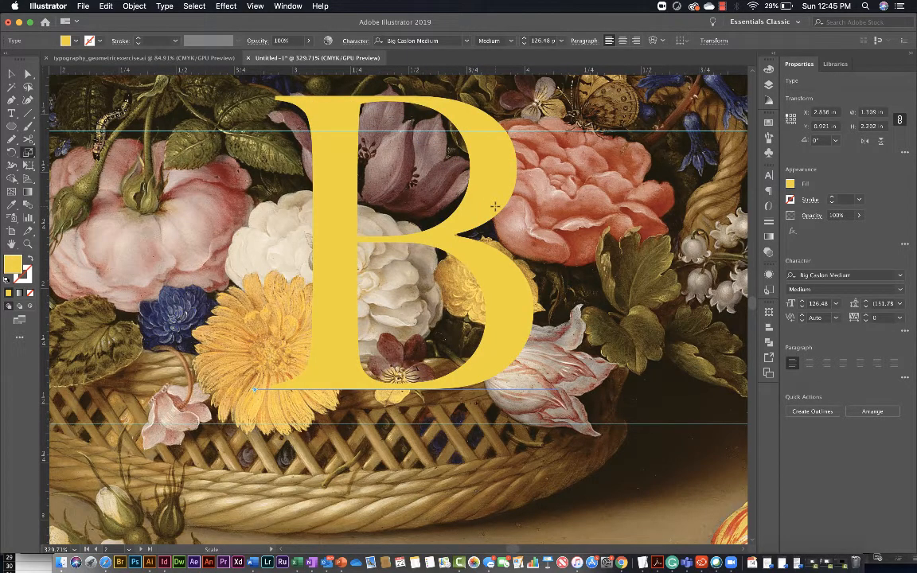
key("v")
mouse_move(500, 317)
left_mouse_down()
mouse_move(487, 345)
mouse_move(488, 317)
left_mouse_up()
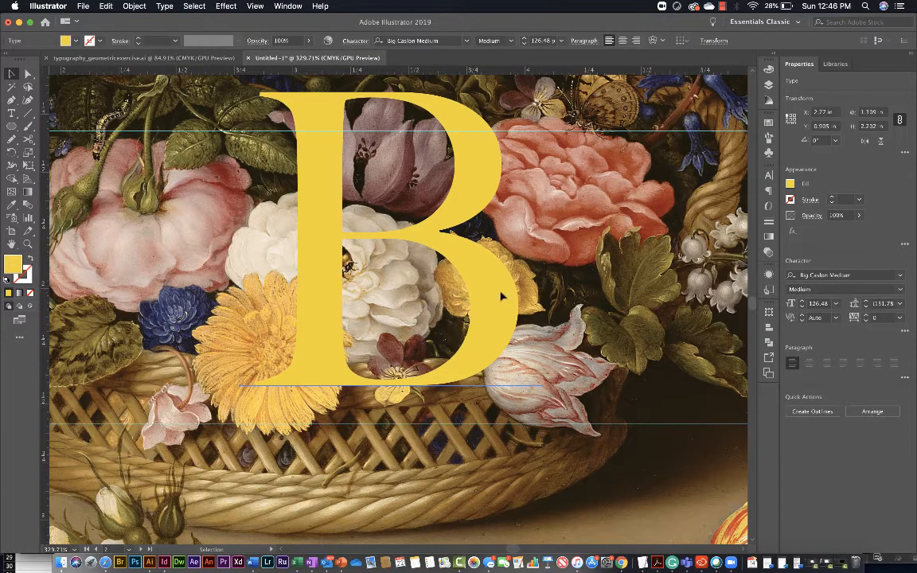
left_click_drag(487, 293, 518, 303)
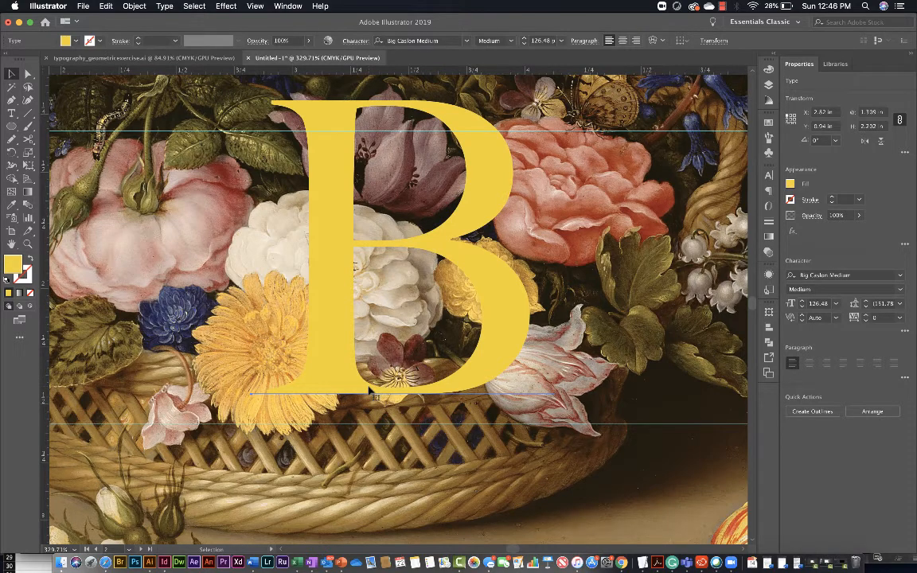
Start a Pen path at the B's waist and trace the white flower's upper petals to the letter's stem
key("p")
scroll(399, 267, "up", 1)
scroll(401, 271, "up", 2)
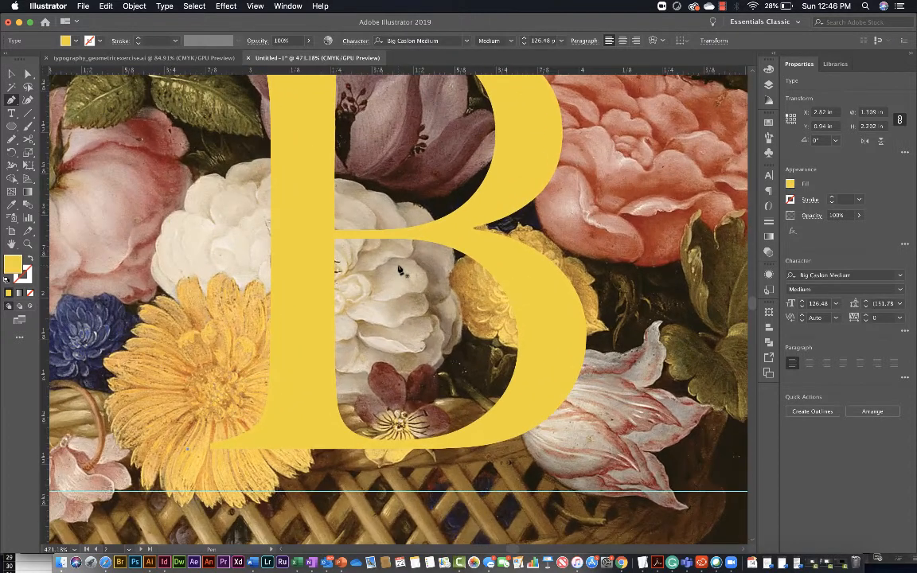
left_click(438, 224)
left_click_drag(413, 202, 346, 182)
left_click(394, 206)
left_click(365, 190)
left_click(333, 177)
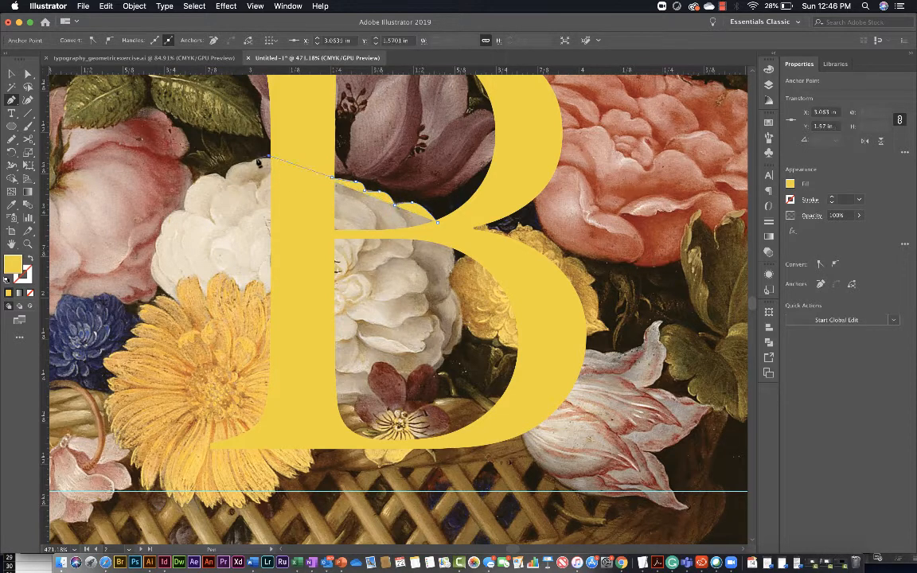
Continue the path across the B's stem and around the white flower's outer left petals to the orange daisy
left_click(277, 161)
left_click(254, 160)
left_click_drag(232, 165, 226, 170)
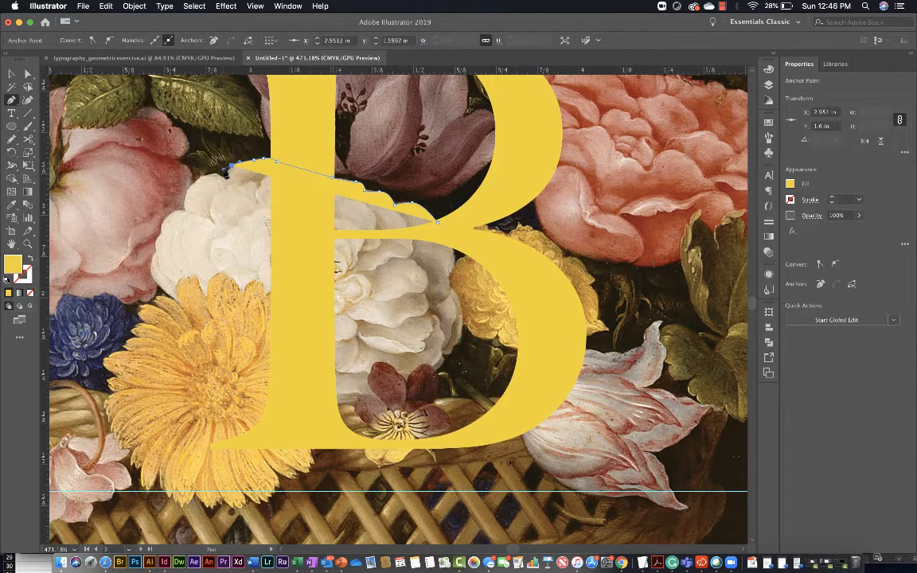
left_click(224, 179)
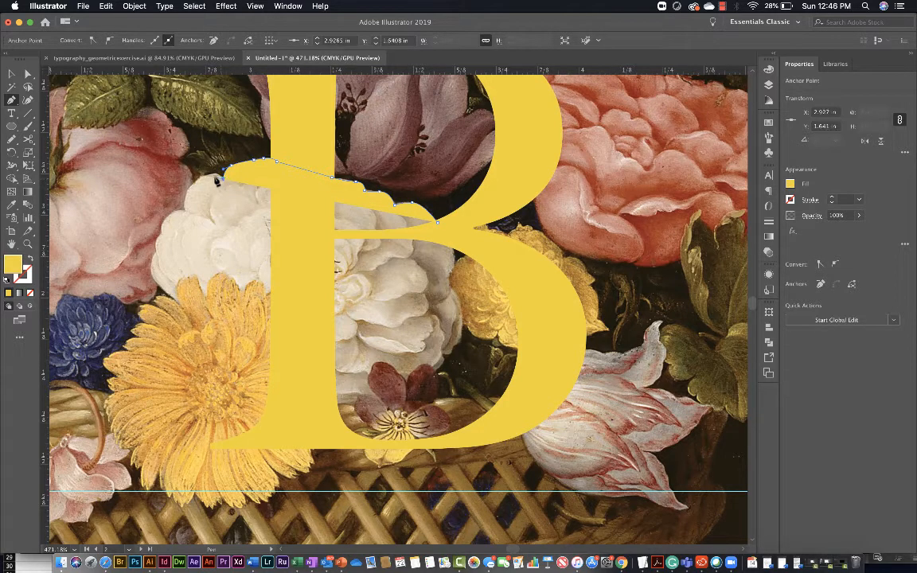
left_click_drag(215, 177, 193, 181)
left_click(189, 190)
left_click(185, 212)
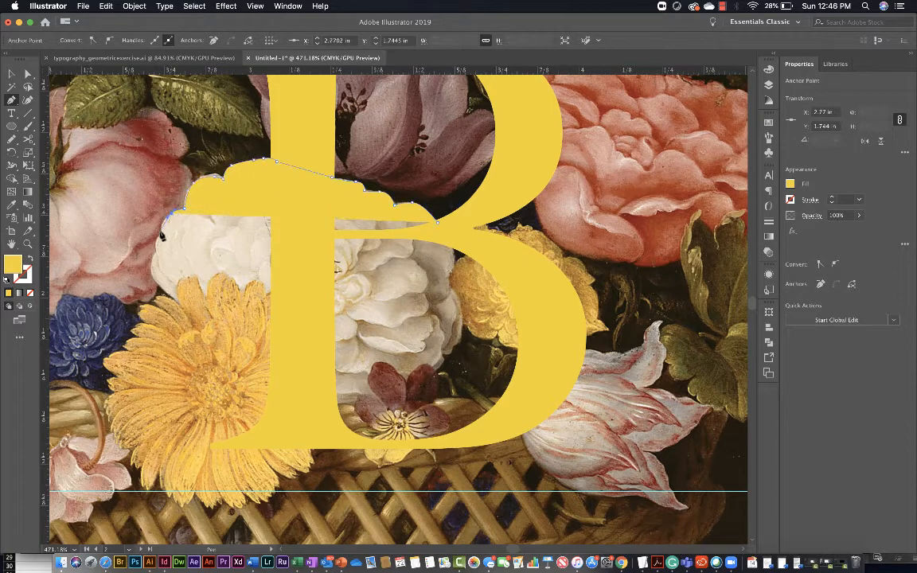
left_click_drag(162, 232, 178, 303)
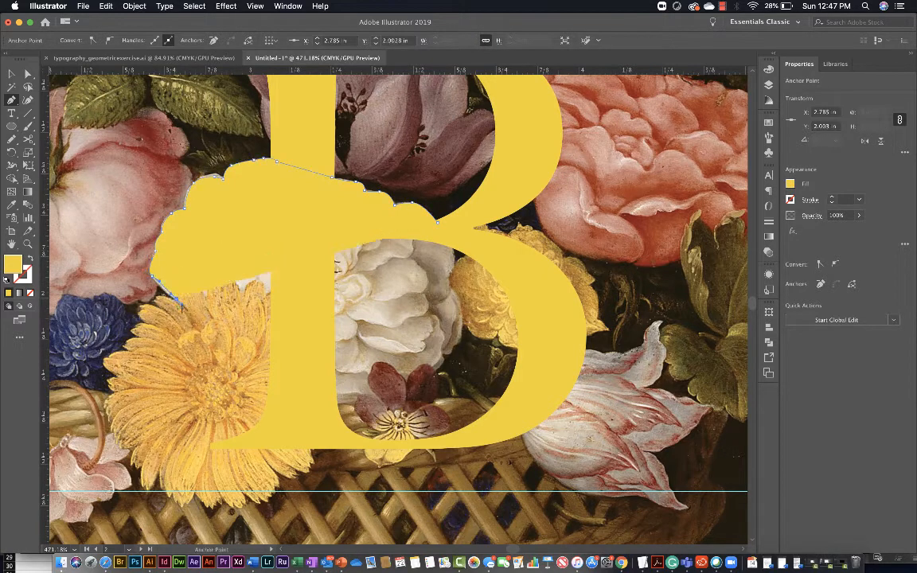
left_click(176, 300)
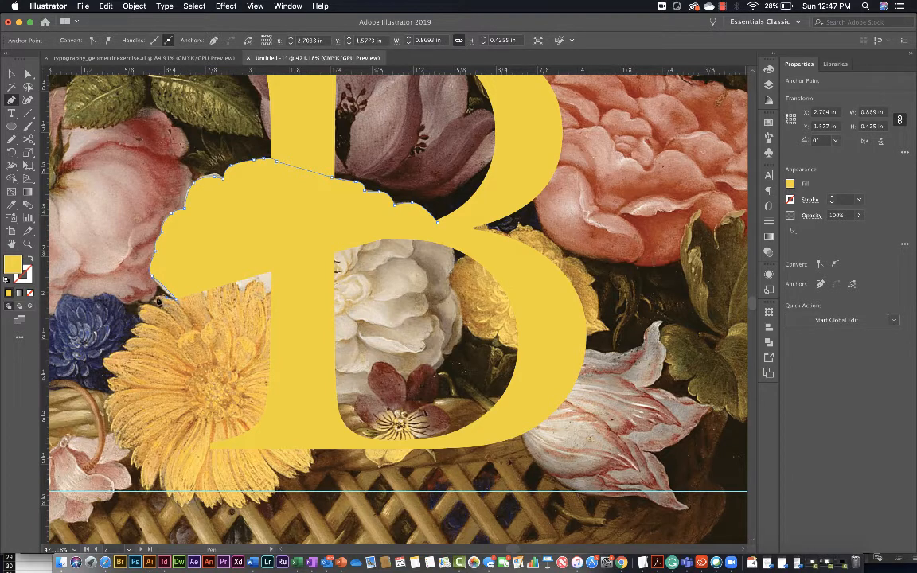
Extend the path along the jagged upper-left petal tips of the orange daisy beside the blue flower
left_click(158, 300)
left_click(168, 314)
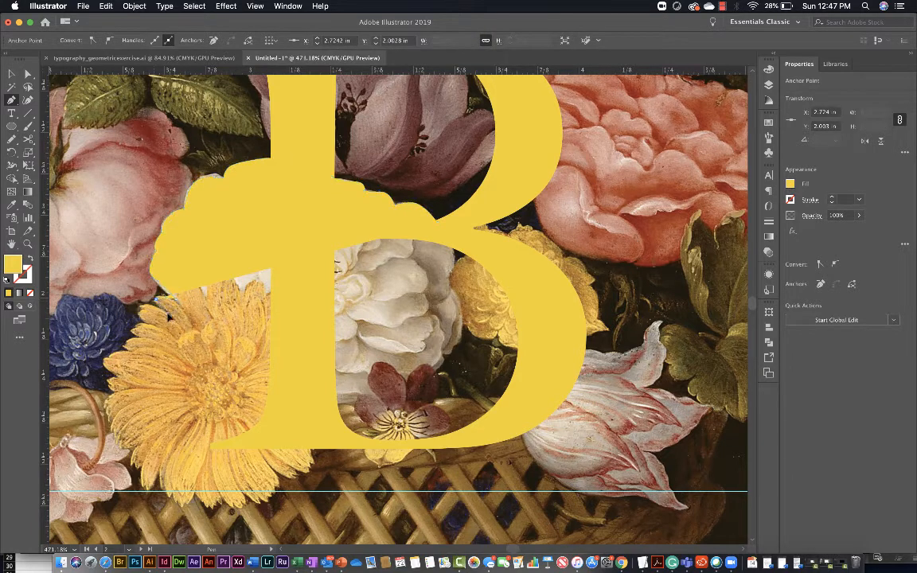
left_click(145, 306)
left_click(137, 316)
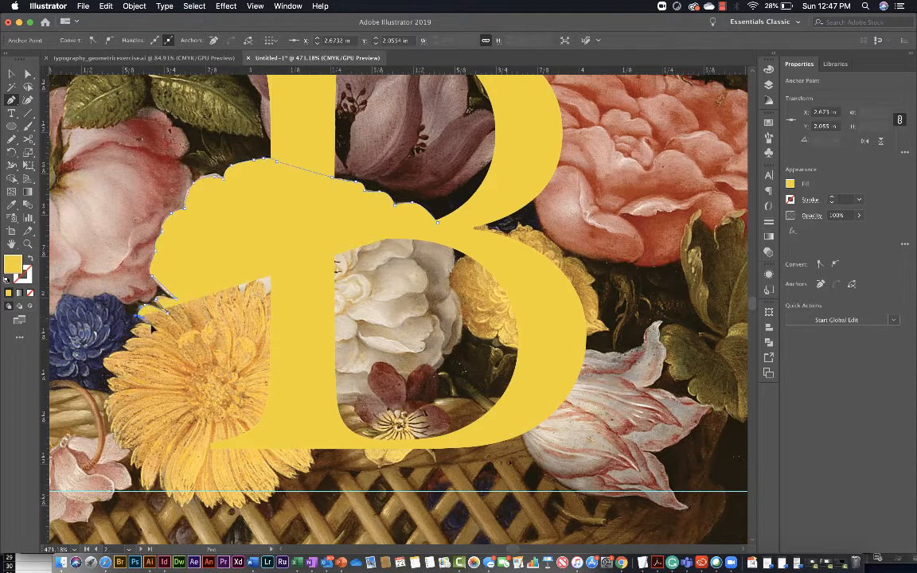
left_click(141, 325)
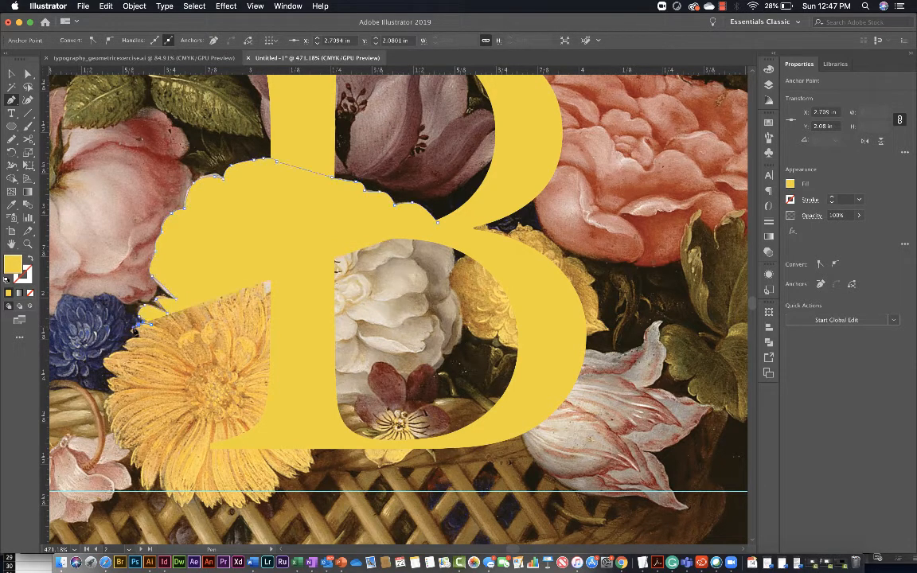
left_click(141, 336)
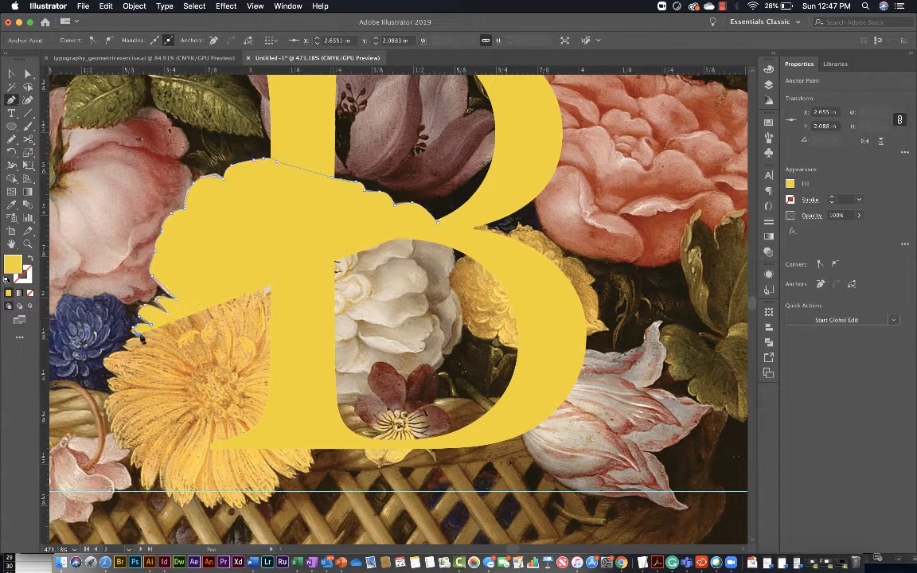
left_click(127, 340)
left_click(116, 354)
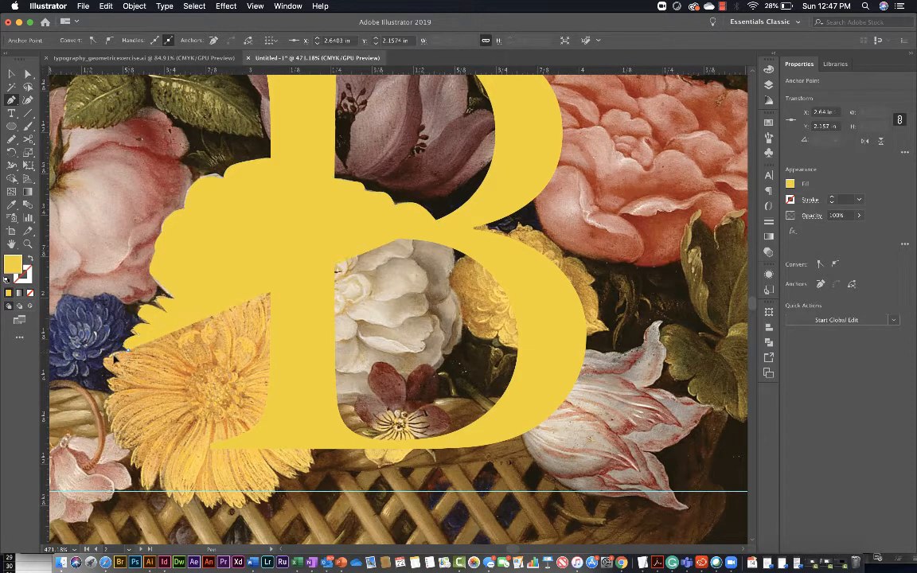
left_click(112, 355)
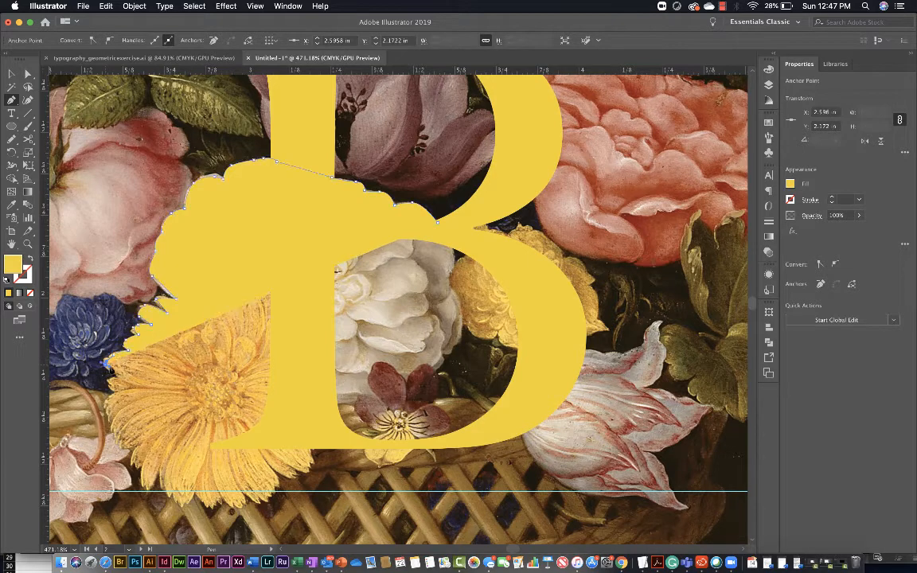
Trace the path down the orange daisy's leftmost petal tips towards the small pink flower
left_click(104, 364)
left_click(112, 370)
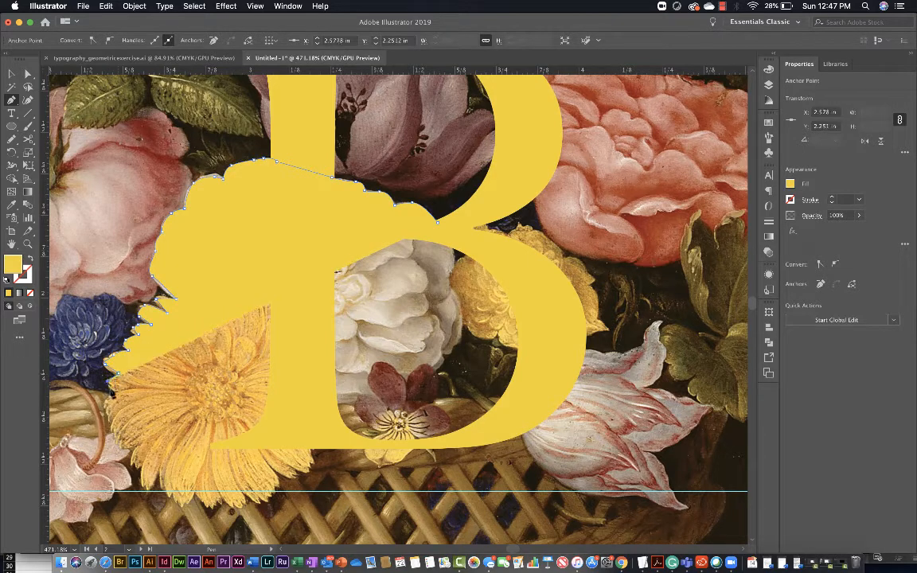
left_click(108, 385)
left_click(107, 402)
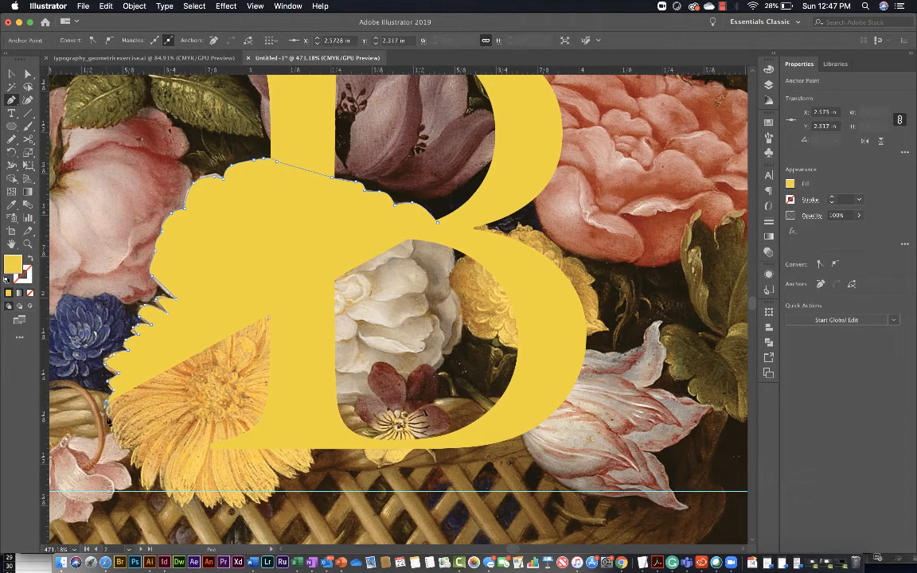
left_click(111, 419)
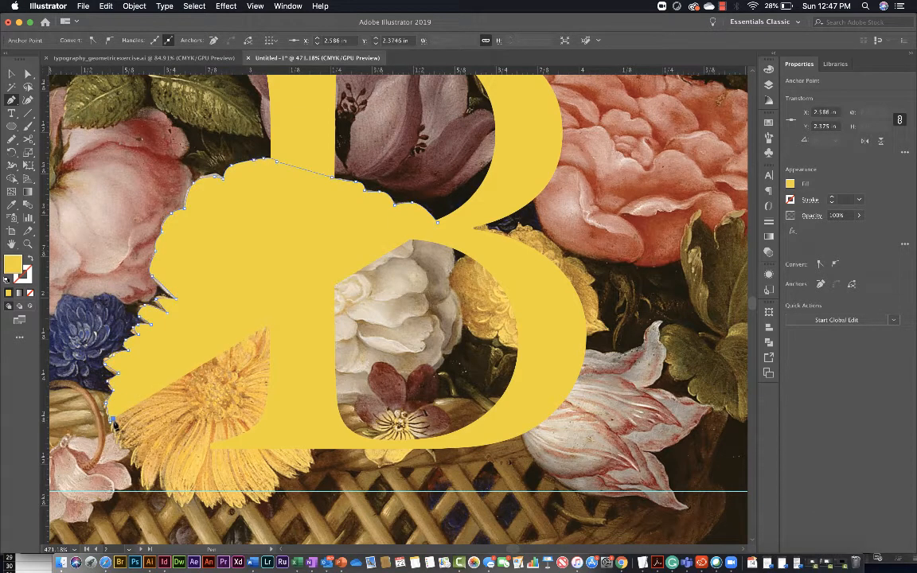
left_click(110, 430)
Outline the orange daisy's lower-left petals, replacing a misplaced anchor and rounding the long petal near the guide
scroll(110, 429, "up", 3)
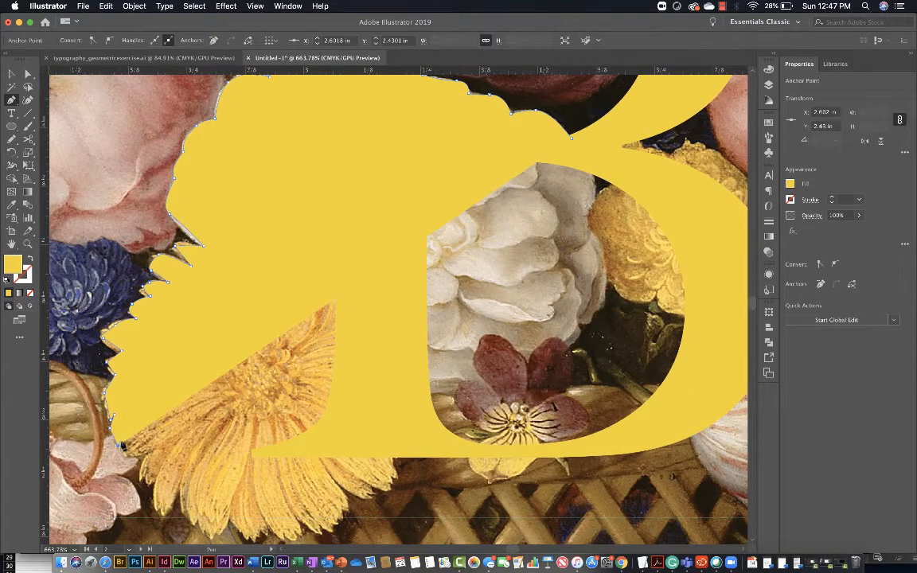
left_click(122, 448)
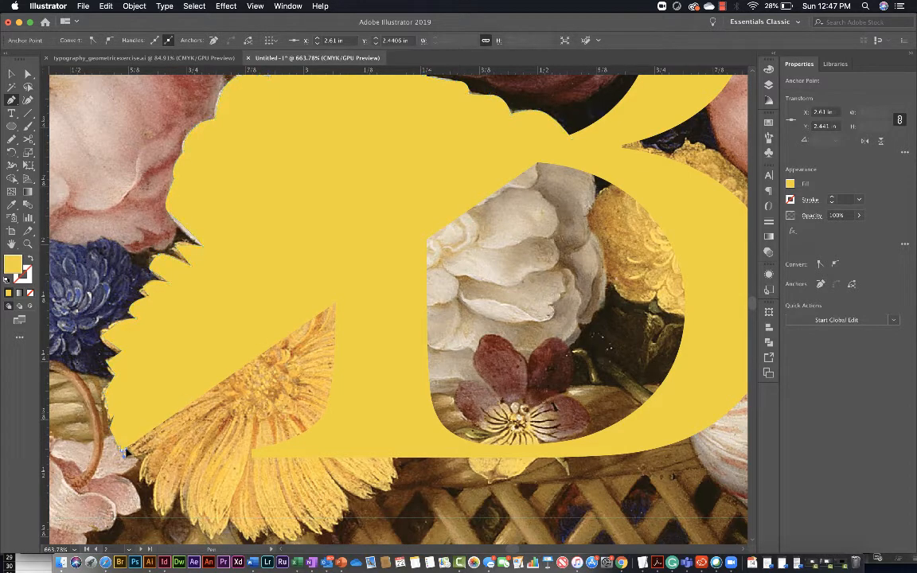
left_click(127, 457)
left_click(145, 459)
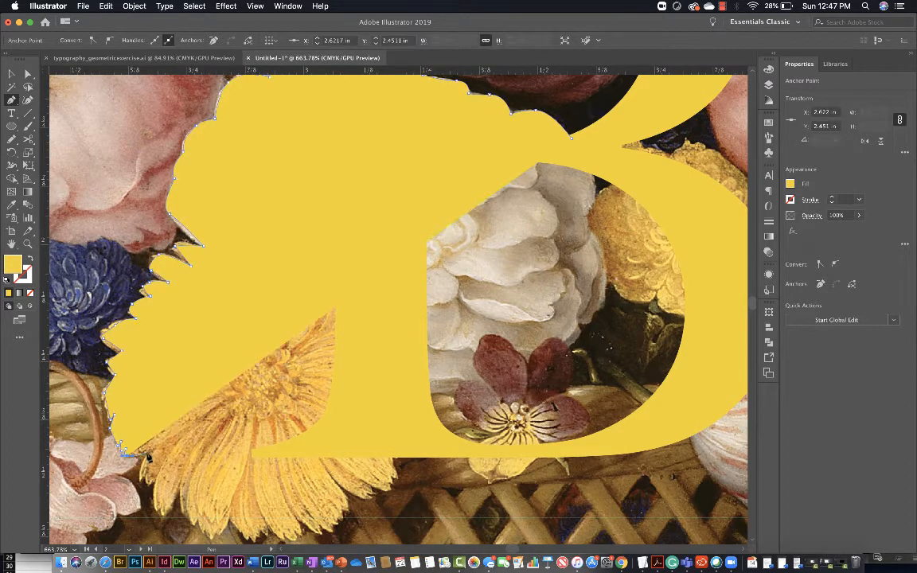
left_click(149, 450)
key("super+z")
left_click_drag(146, 453, 146, 482)
left_click(149, 482)
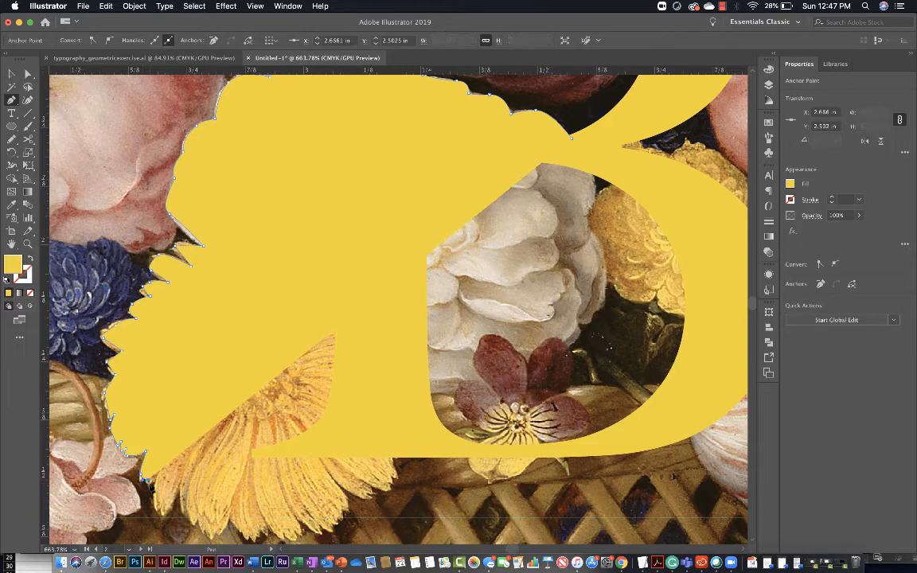
left_click(156, 481)
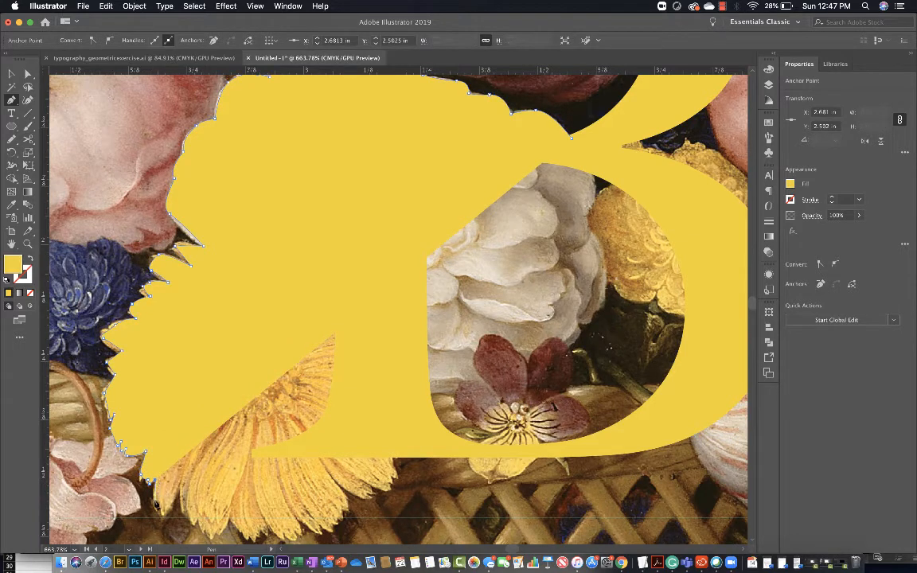
left_click_drag(160, 514, 182, 480)
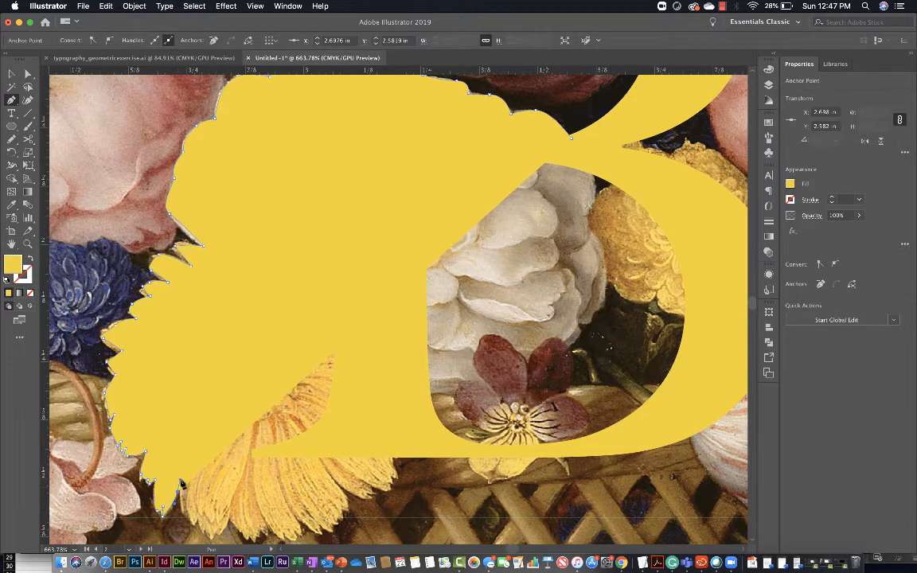
left_click(178, 492)
left_click_drag(185, 486, 191, 527)
key("super+z")
key("super+z")
Trace the first bottom petal tips of the orange daisy with the Pen tool, dipping into the gap between petals
left_click(192, 524)
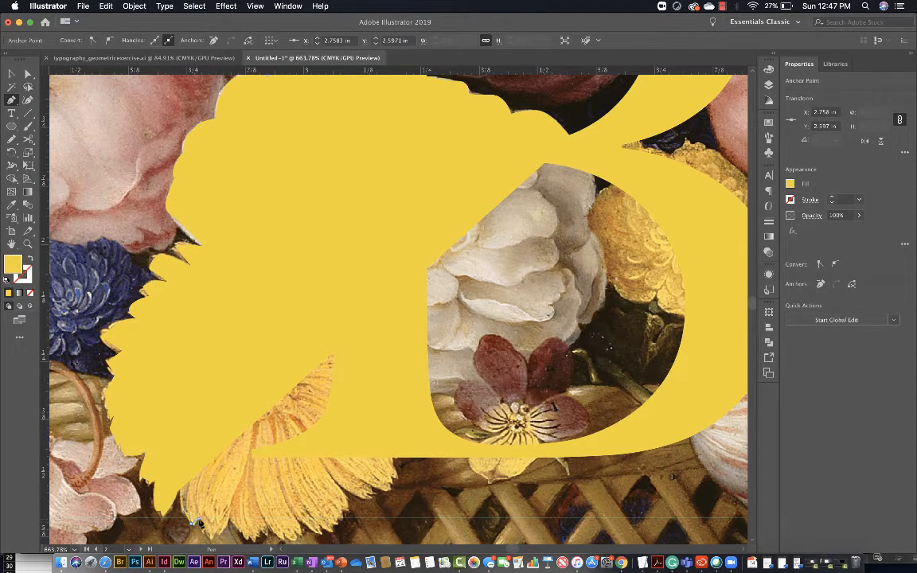
left_click(200, 523)
left_click(212, 534)
left_click(225, 535)
left_click(230, 510)
left_click(249, 538)
left_click(252, 539)
left_click(258, 534)
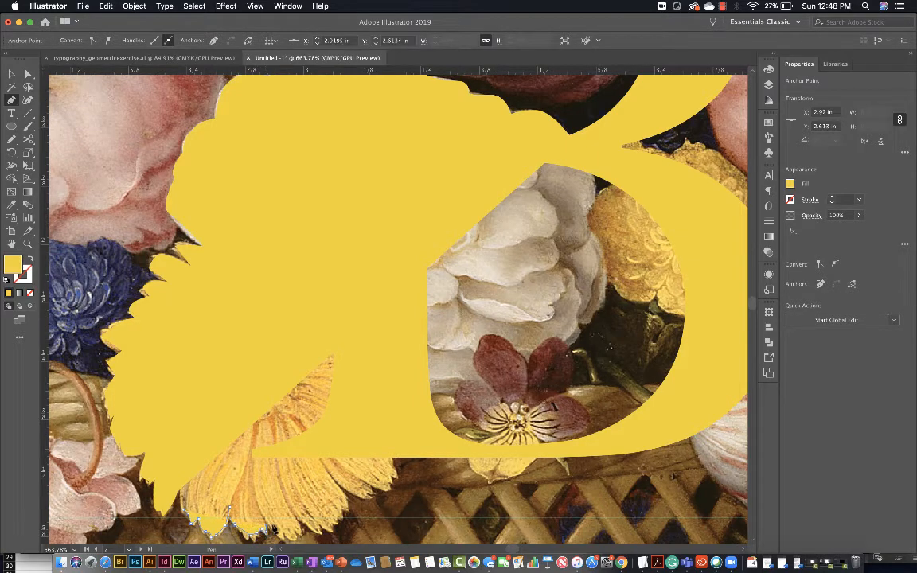
Trace the remaining bottom petal tips of the orange daisy and curve up into the gap on its lower-right side
left_click(266, 528)
left_click(282, 539)
left_click(285, 534)
left_click(304, 532)
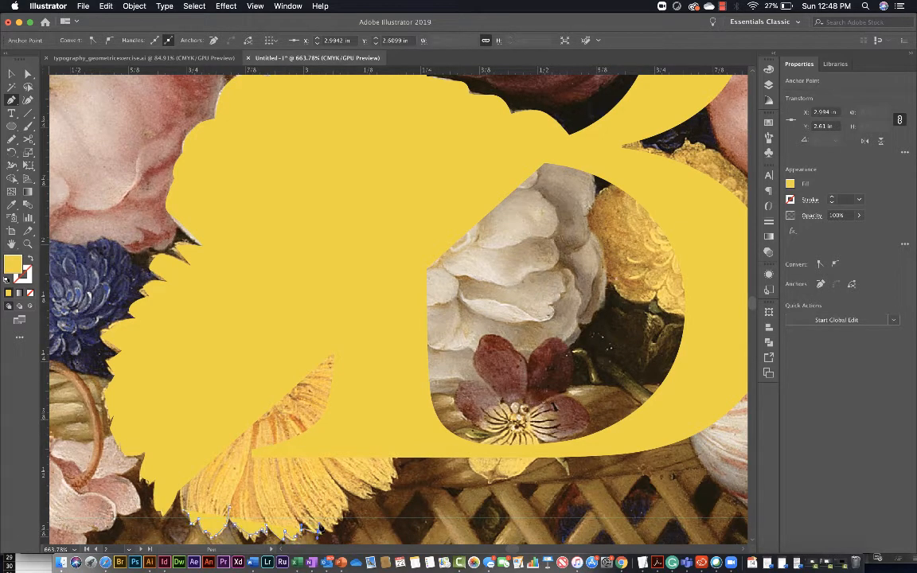
left_click(332, 527)
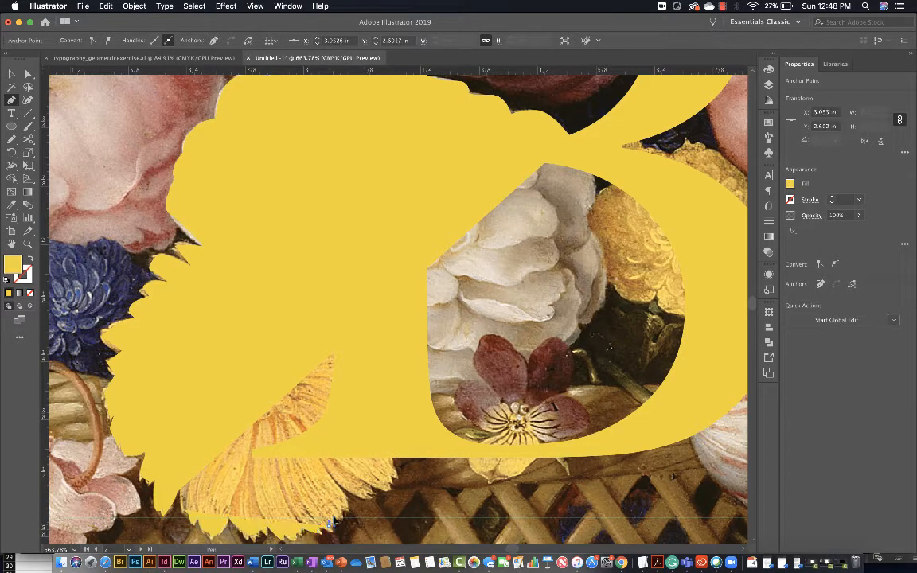
left_click(338, 519)
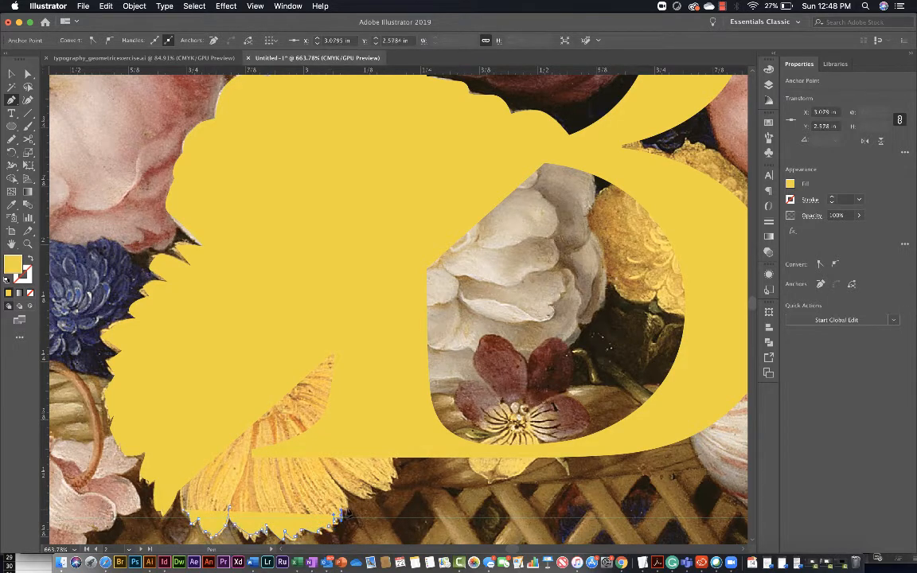
left_click(333, 481)
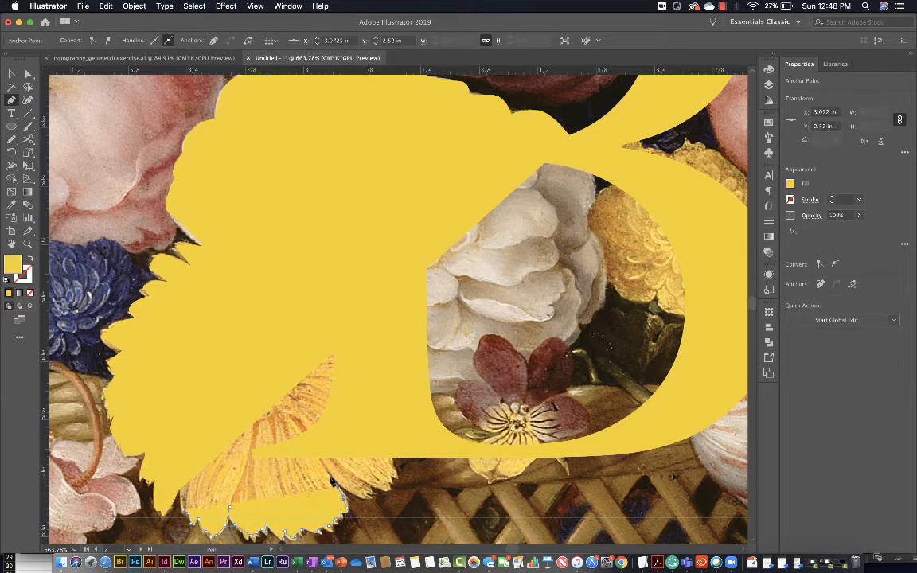
left_click(324, 471)
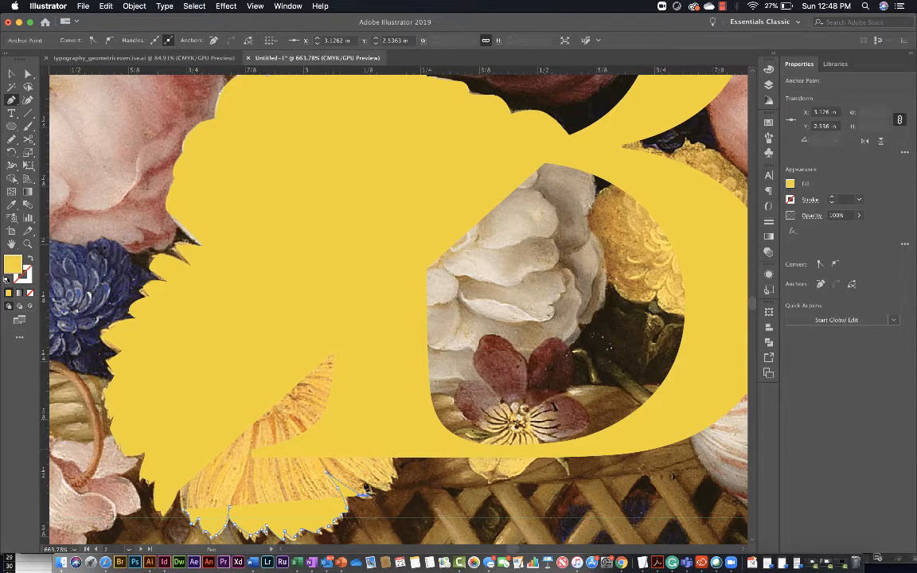
Outline the orange daisy's last right-hand petal tips up to the base line of the B
left_click_drag(363, 481, 371, 488)
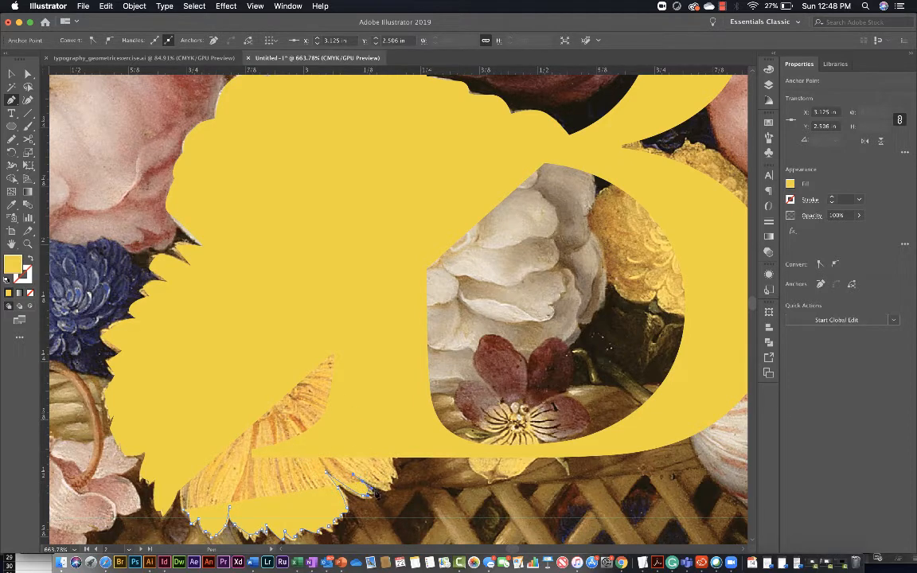
left_click(381, 489)
left_click(392, 482)
left_click(393, 455)
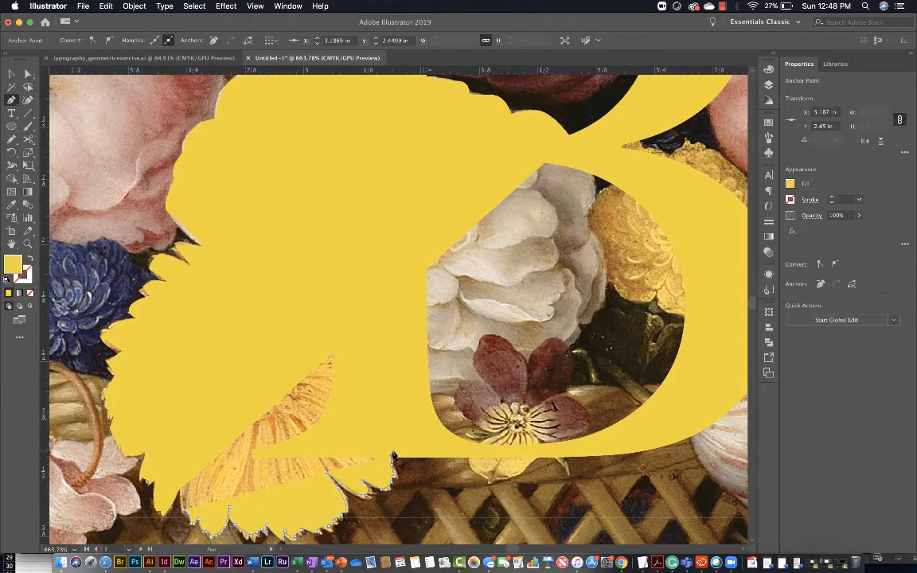
Carry the path across the B's stem into the lower counter and along the burgundy pansy's lower-left petal to its center
left_click(424, 399)
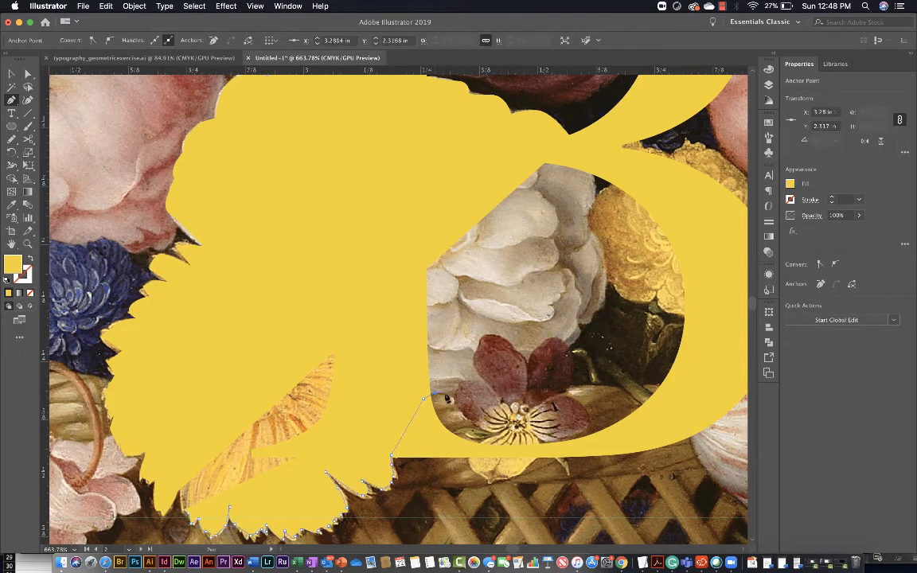
left_click(451, 397)
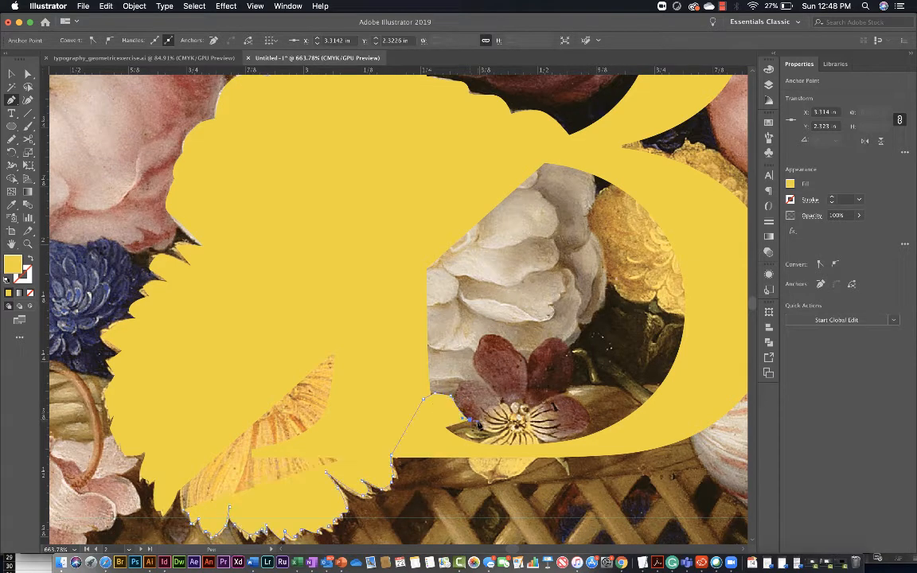
left_click(482, 433)
left_click(501, 435)
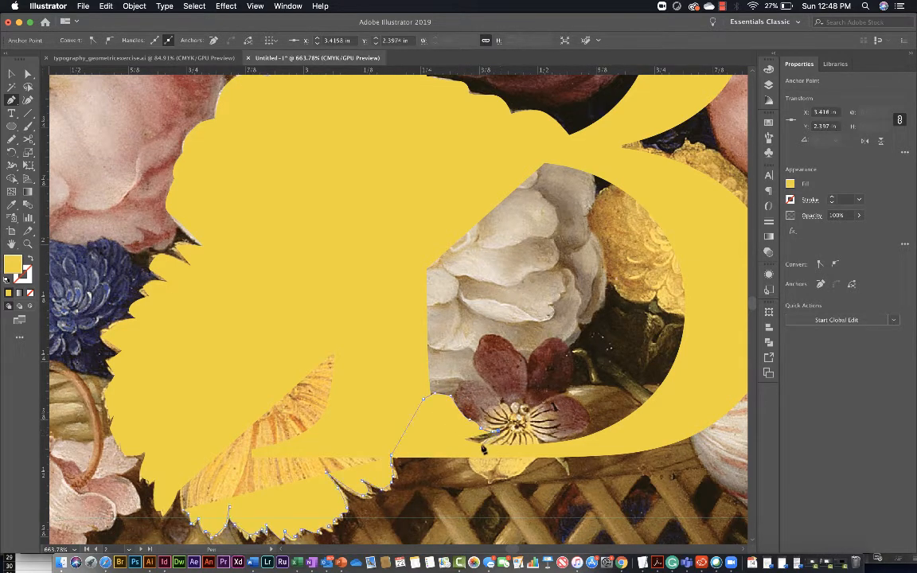
Outline the pansy's yellow bottom petal where it hangs below the base of the B
left_click(474, 449)
left_click_drag(469, 460, 480, 478)
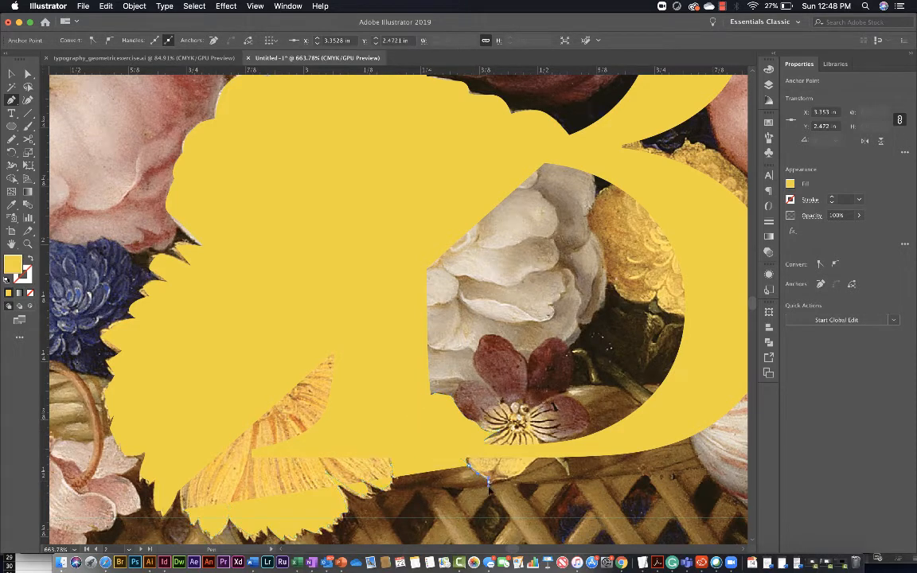
left_click(491, 484)
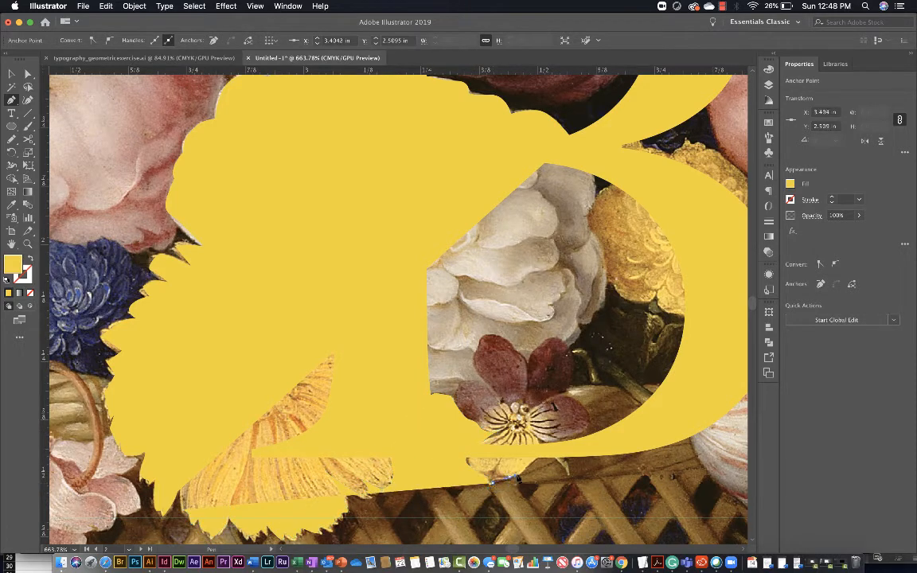
left_click(516, 475)
left_click(542, 454)
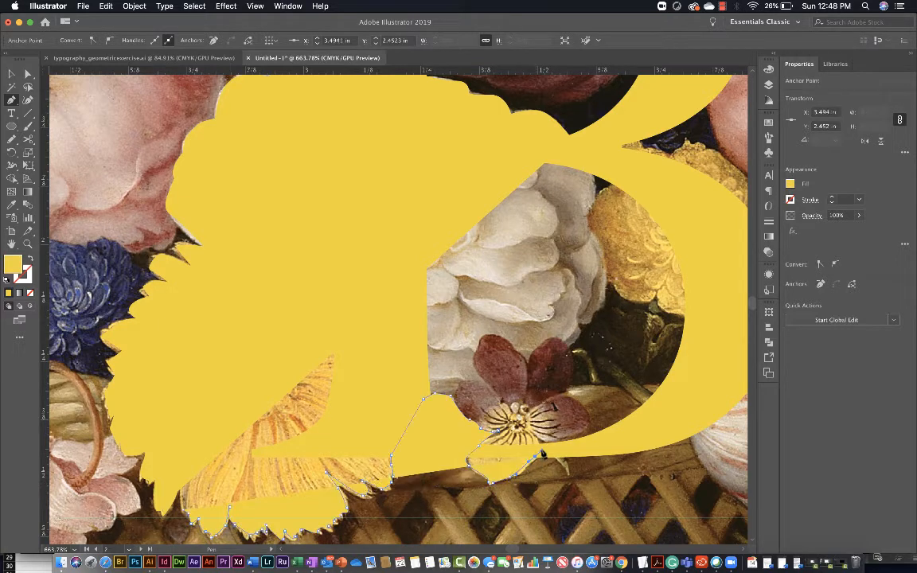
Trace around the pansy's lower-right petal and up the outer edge of its upper-right petal
left_click(572, 440)
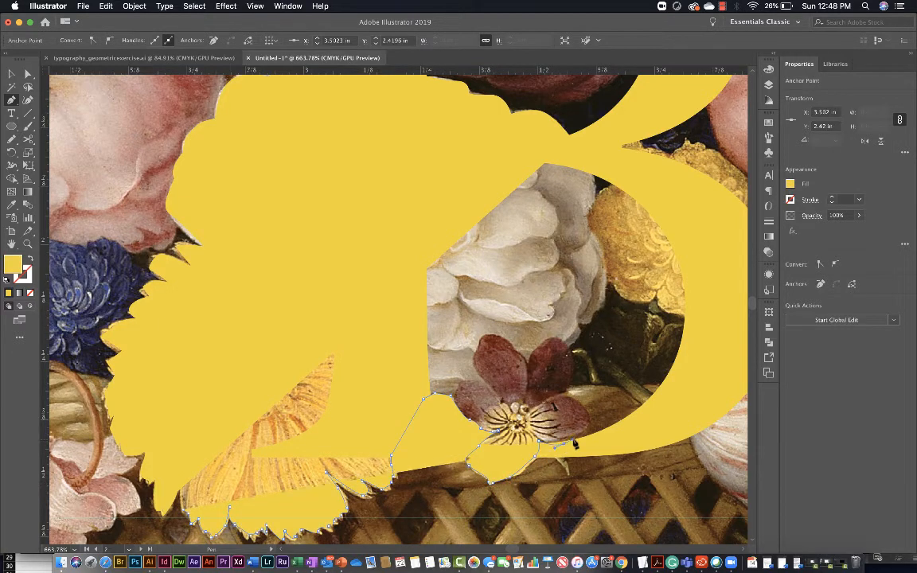
left_click(587, 414)
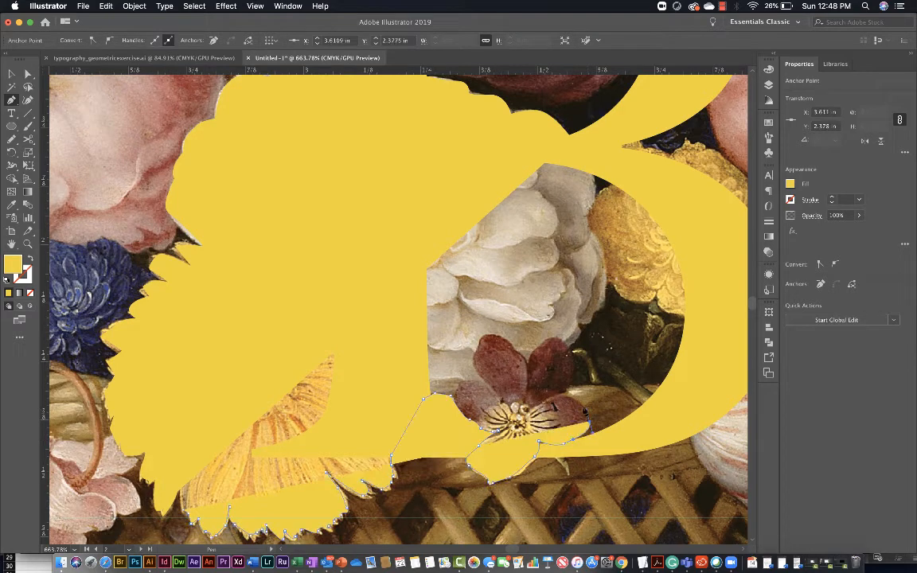
left_click(567, 390)
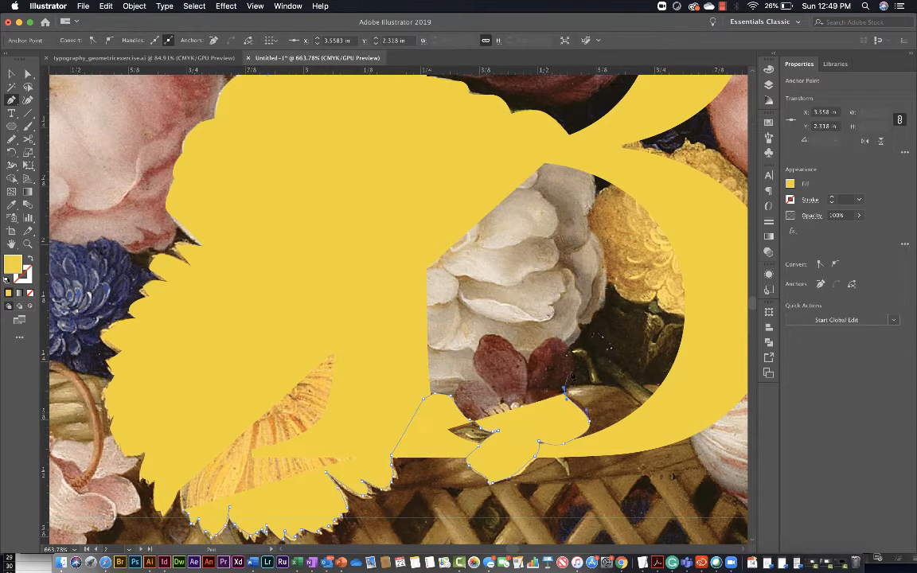
left_click(568, 351)
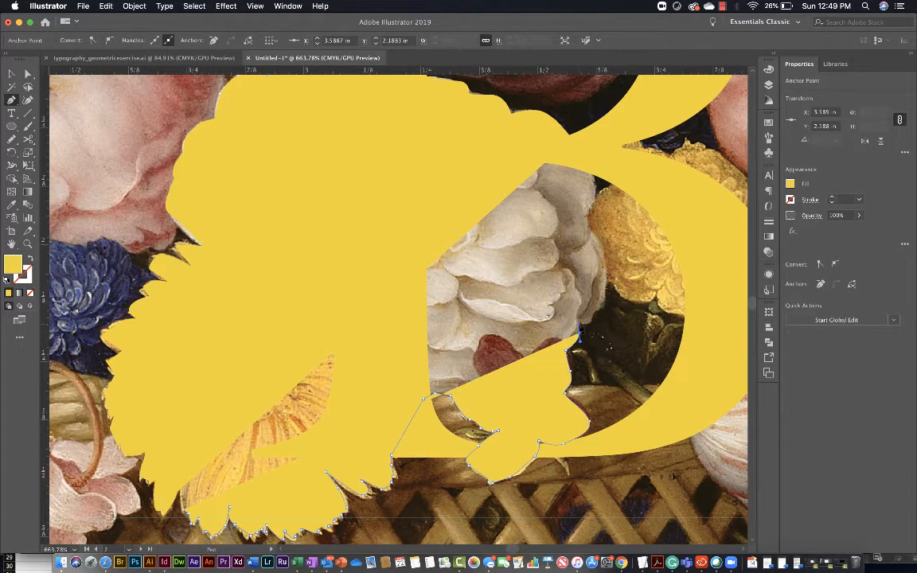
Follow the white flower's right edge with the Pen tool up to the notch between the B's two bowls
left_click(585, 324)
left_click(593, 316)
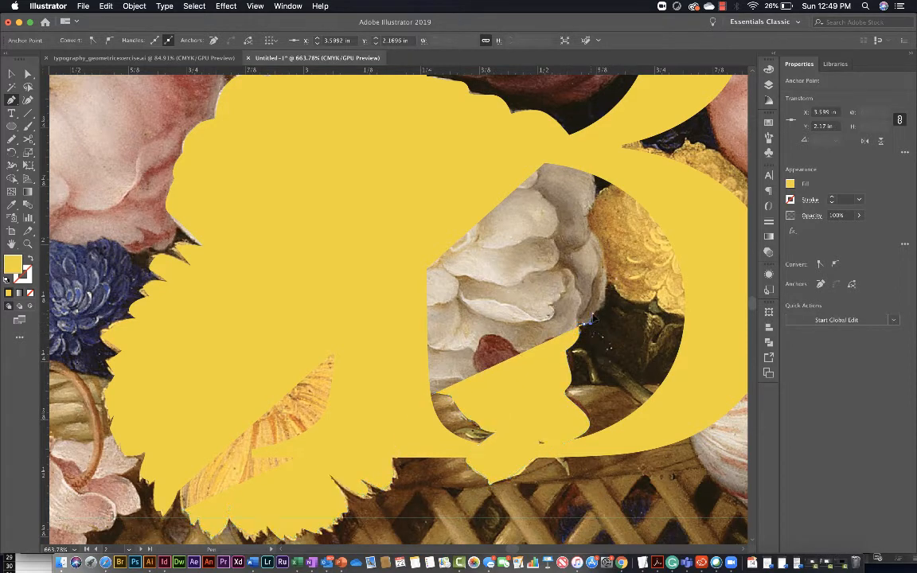
left_click(603, 302)
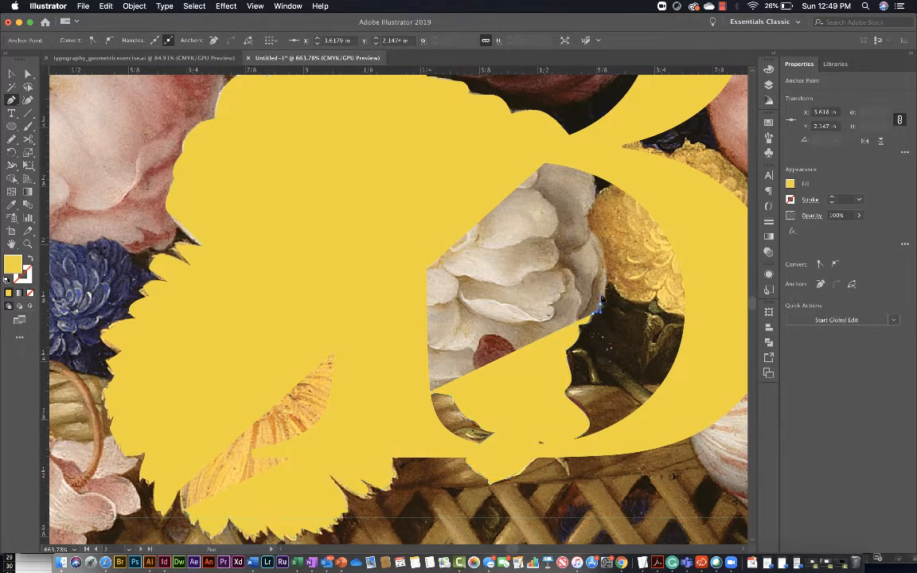
left_click(602, 250)
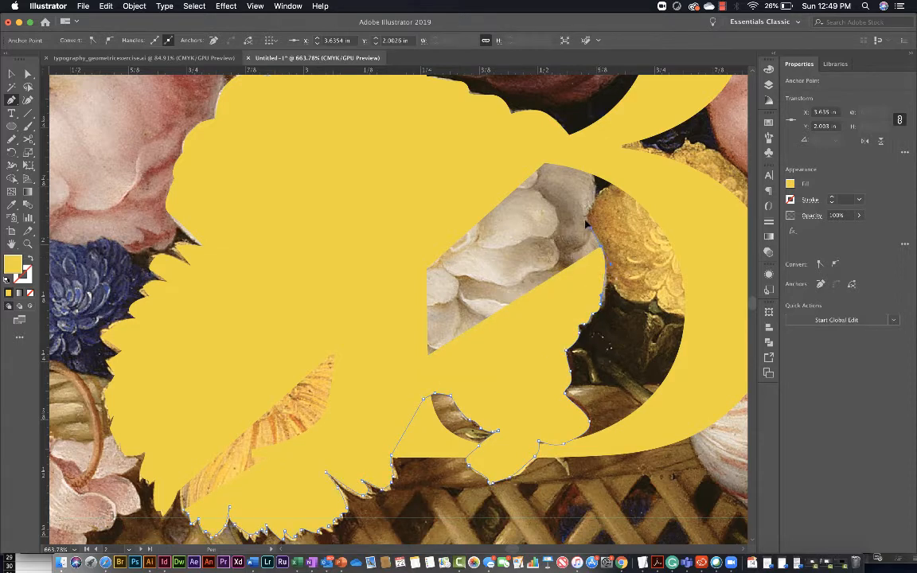
left_click(587, 216)
left_click(592, 196)
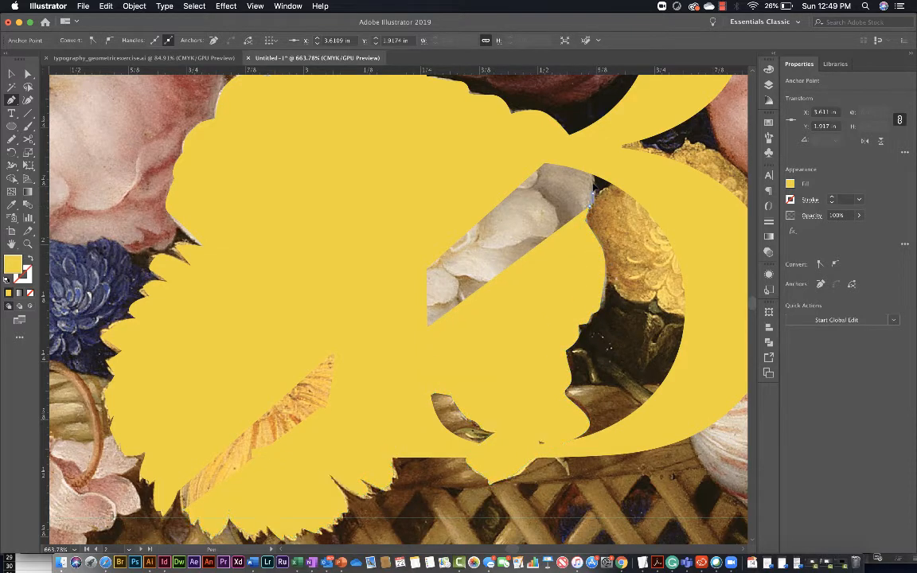
left_click(584, 159)
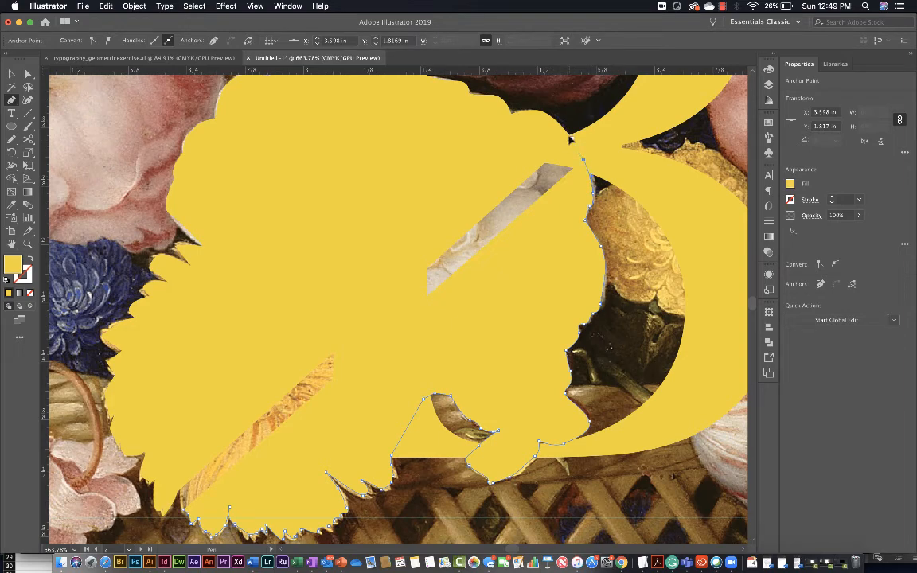
left_click(571, 140)
Select the live text letter B and convert it to outlines
scroll(448, 238, "down", 5)
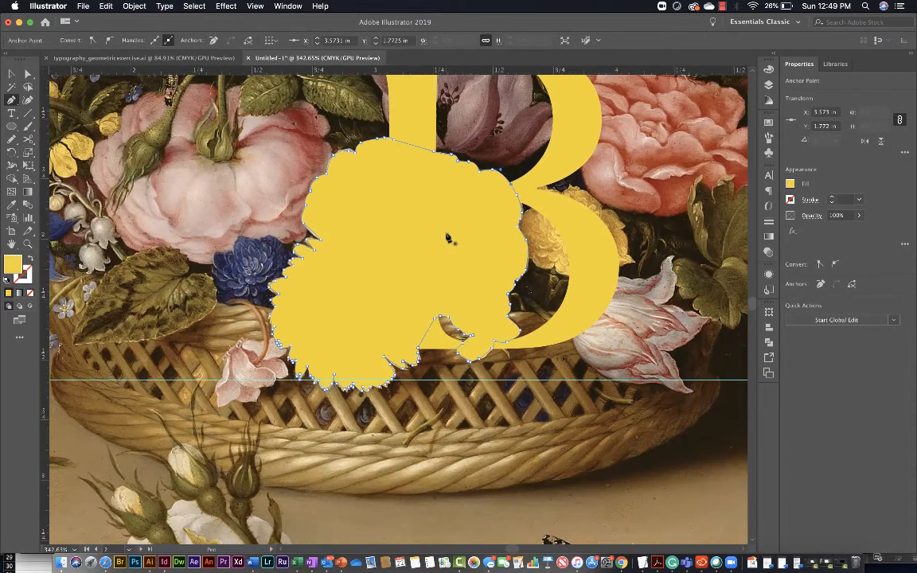
scroll(448, 241, "down", 1)
scroll(449, 241, "up", 5)
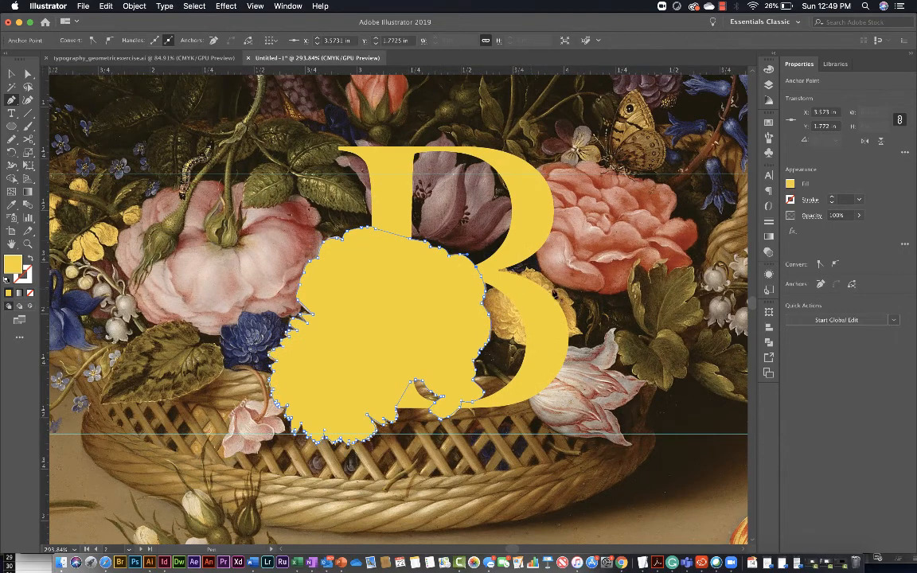
scroll(494, 311, "up", 2)
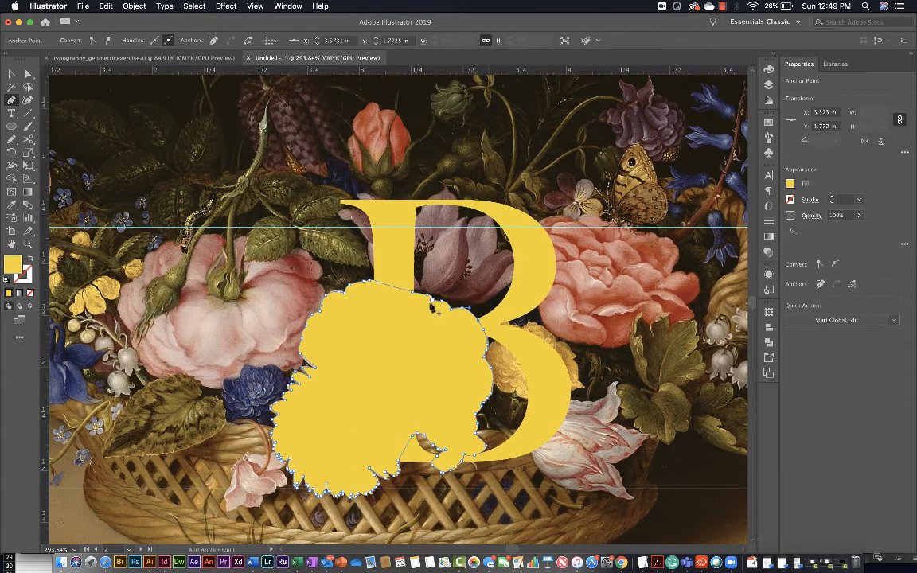
key("v")
left_click(604, 431)
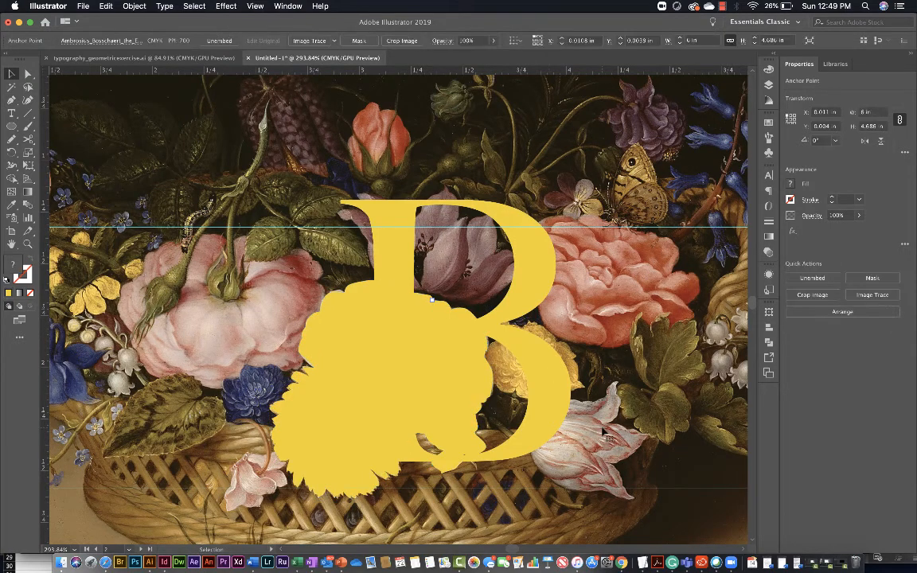
left_click(549, 426)
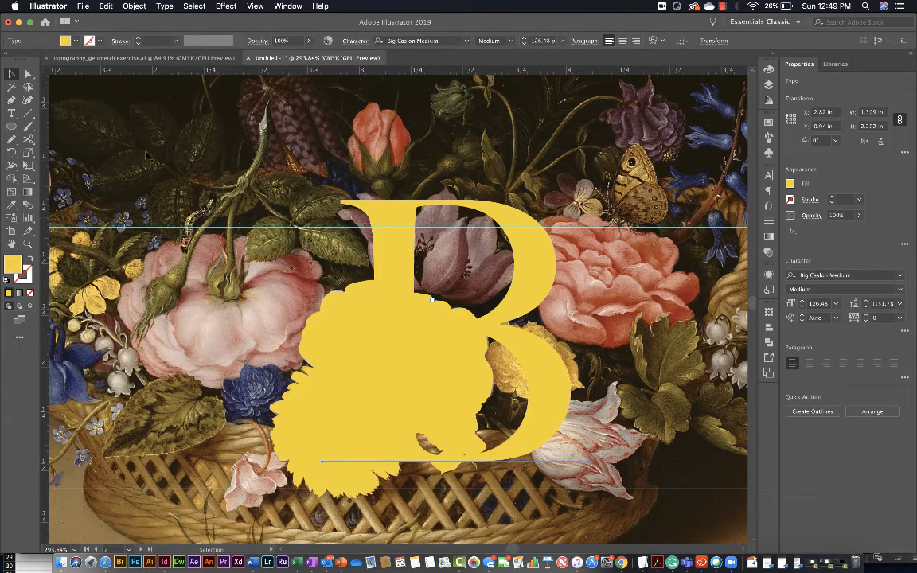
left_click(161, 7)
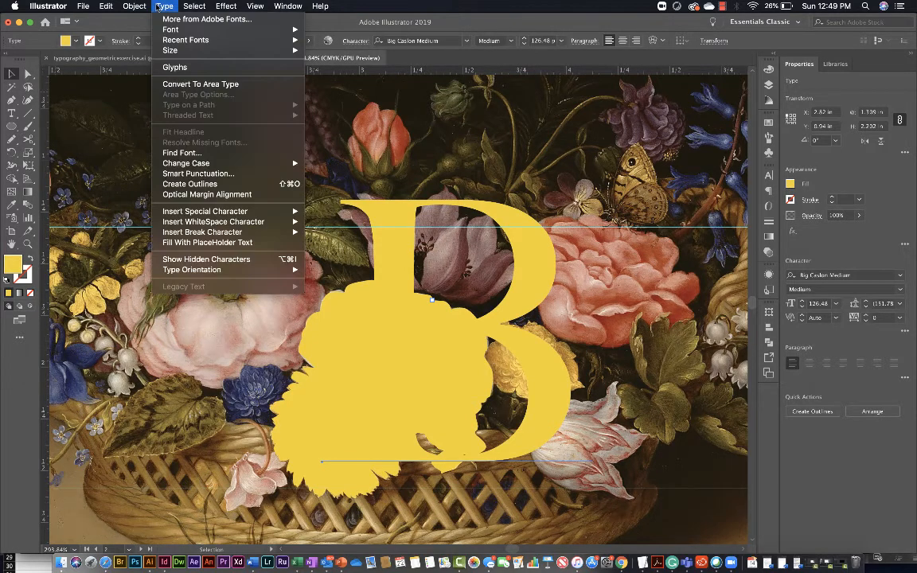
left_click(189, 184)
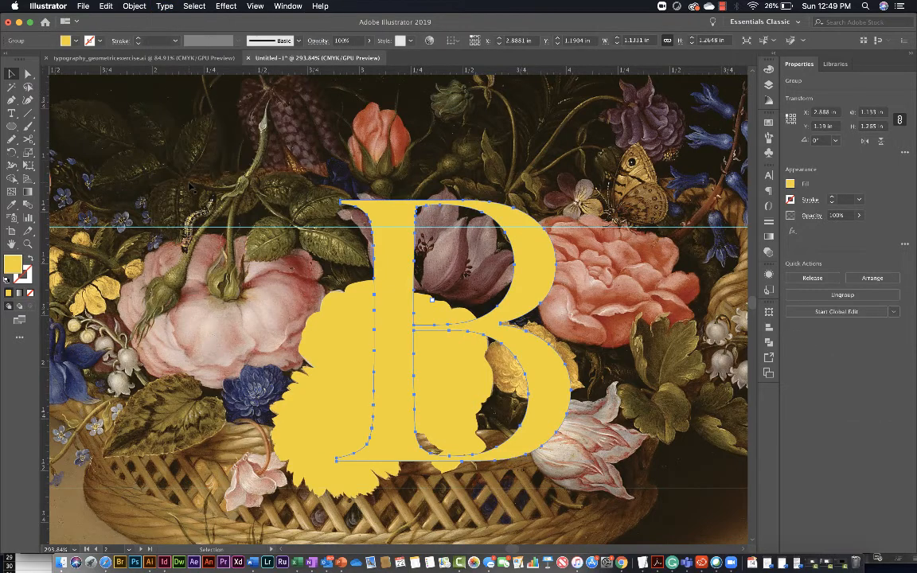
Ungroup the outlined B into a standalone compound path and add the traced flower shape to the selection
left_click(767, 86)
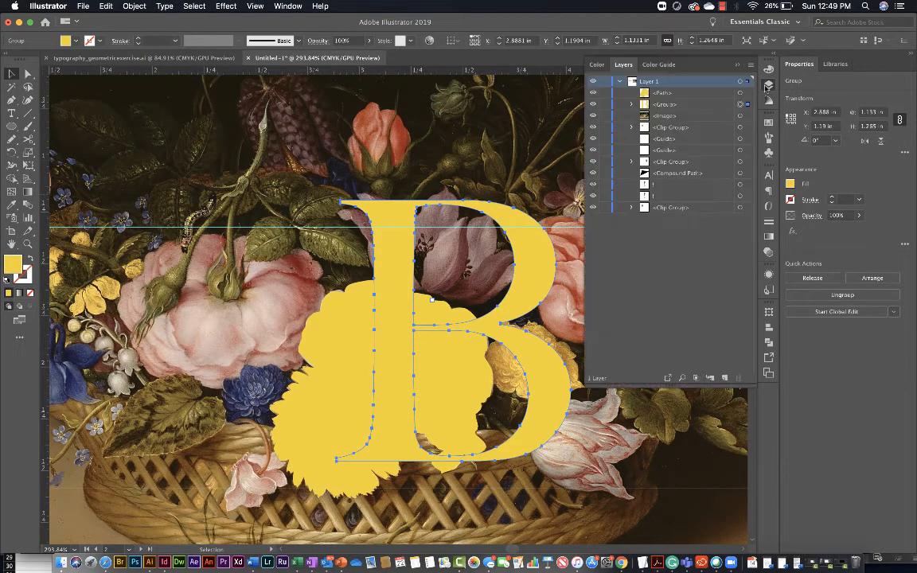
left_click(661, 105)
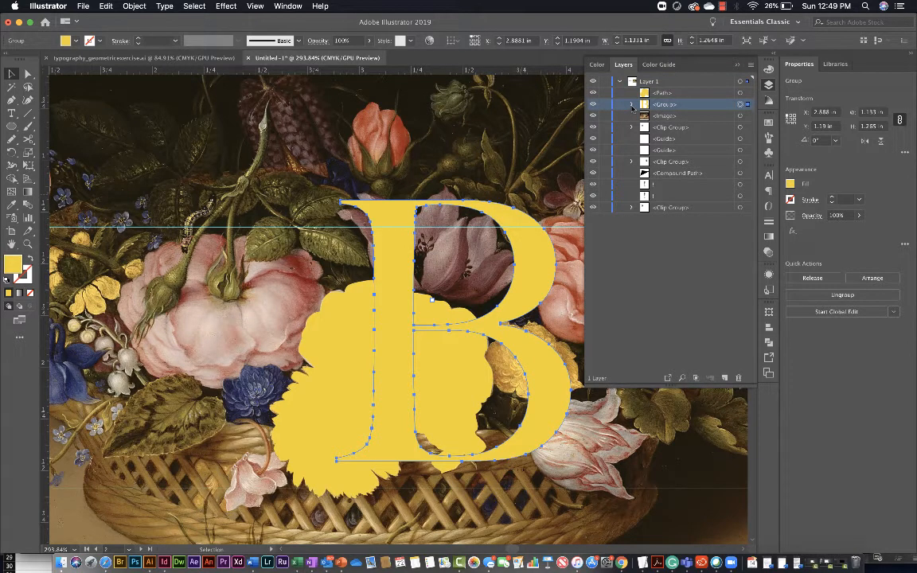
left_click(632, 104)
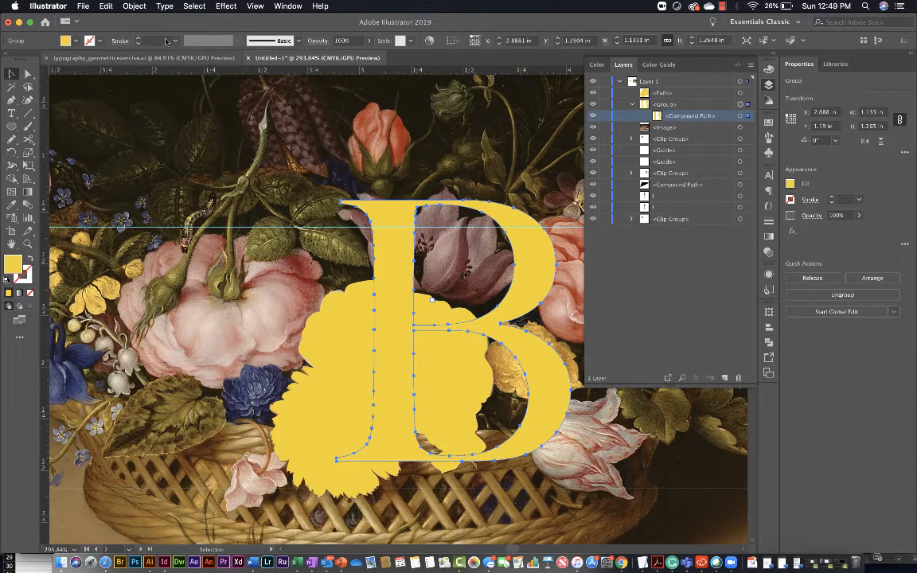
left_click(134, 5)
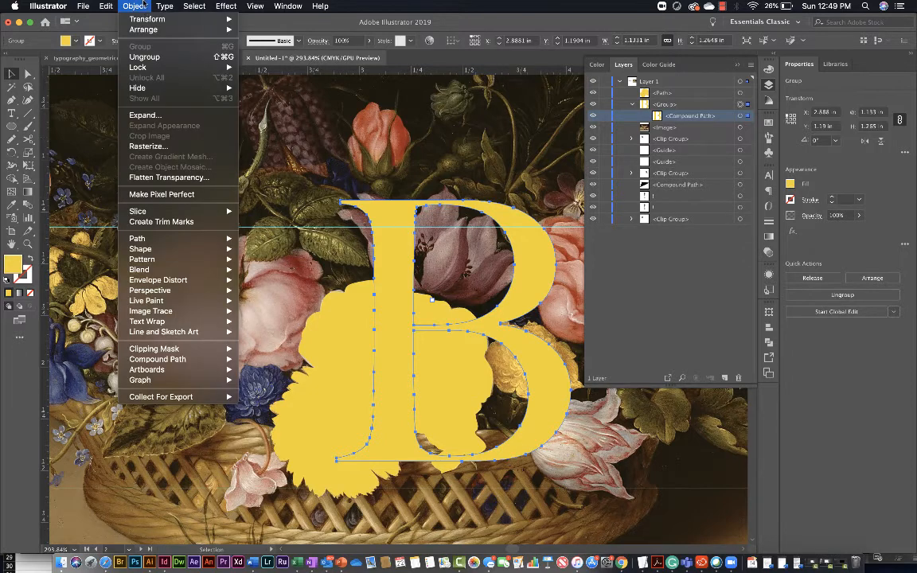
left_click(143, 57)
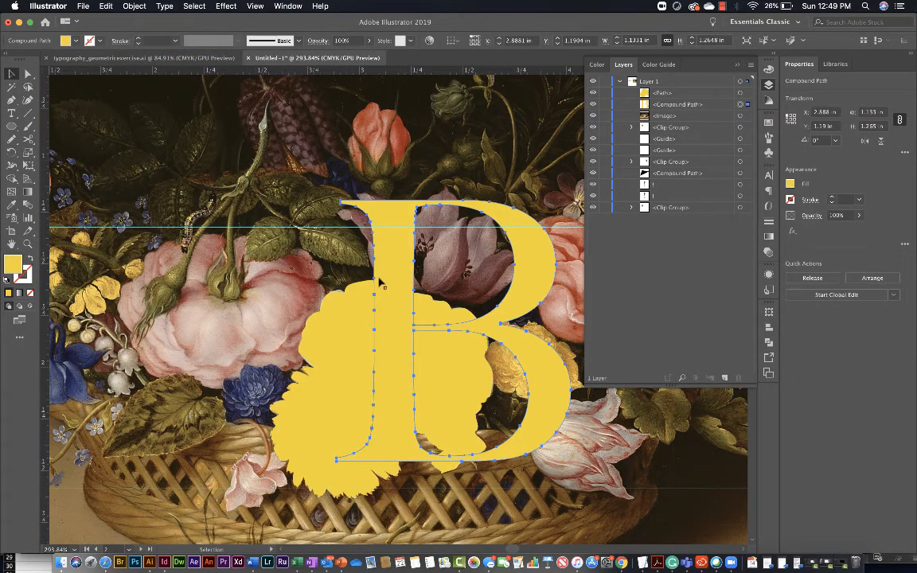
left_click(348, 387, "shift")
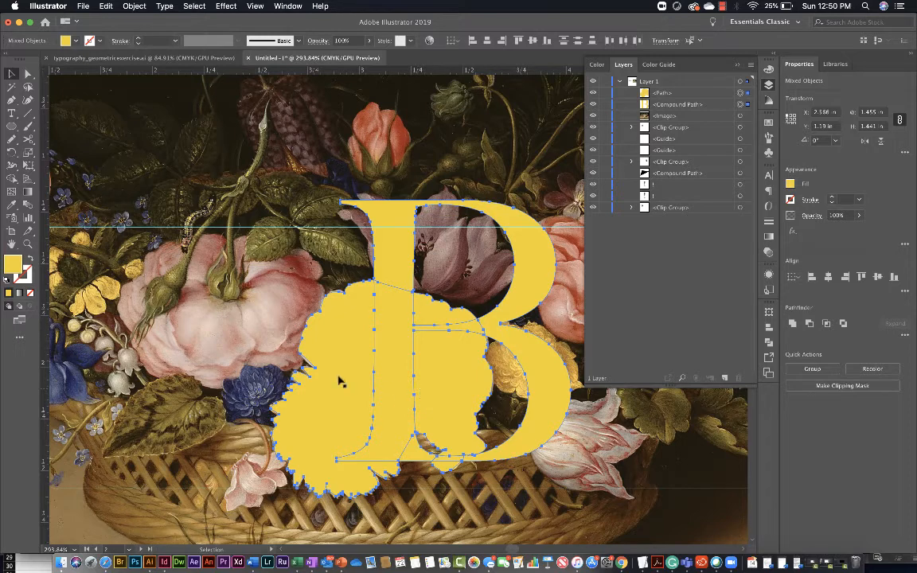
Merge the outlined B and the traced flower silhouette into one shape with the Shape Builder tool, including the pansy's overlaps with the lower bowl
left_click(12, 179)
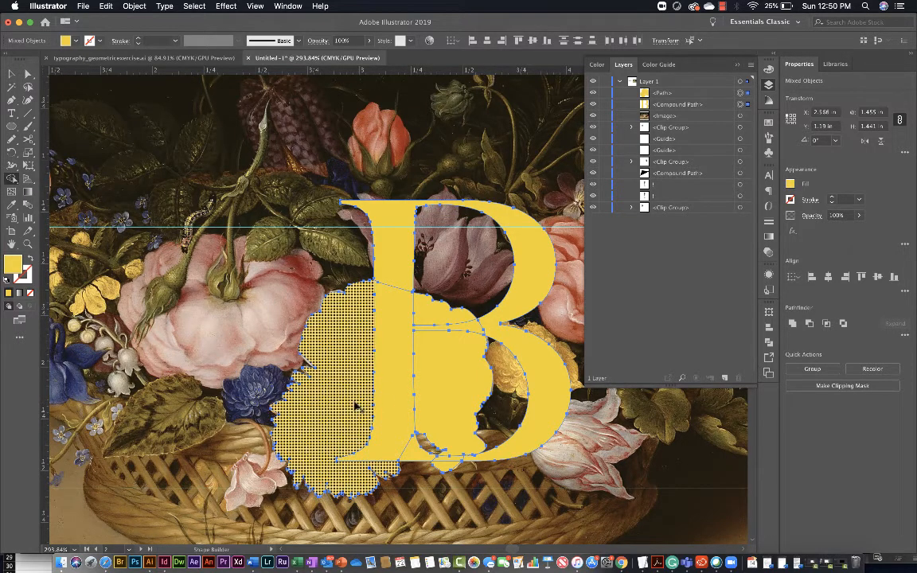
left_click_drag(352, 369, 356, 239)
mouse_move(400, 361)
left_mouse_down()
mouse_move(446, 365)
mouse_move(409, 340)
mouse_move(427, 320)
left_mouse_up()
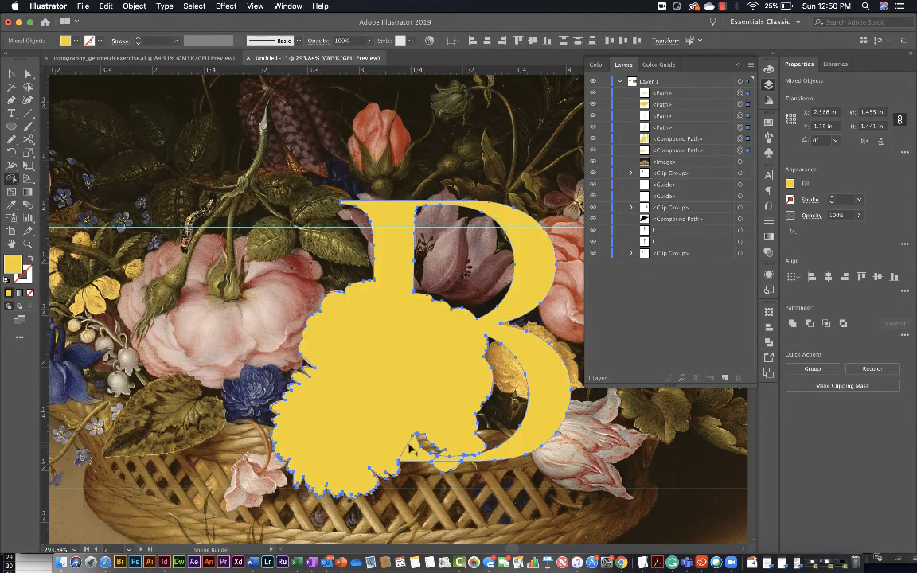
mouse_move(400, 451)
left_mouse_down()
mouse_move(442, 458)
mouse_move(447, 465)
left_mouse_up()
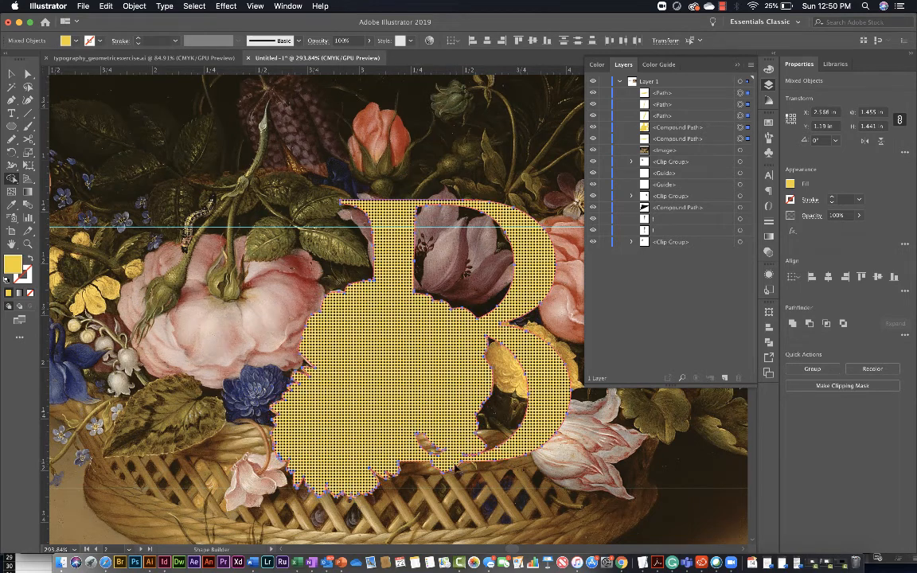
left_click_drag(456, 469, 450, 460)
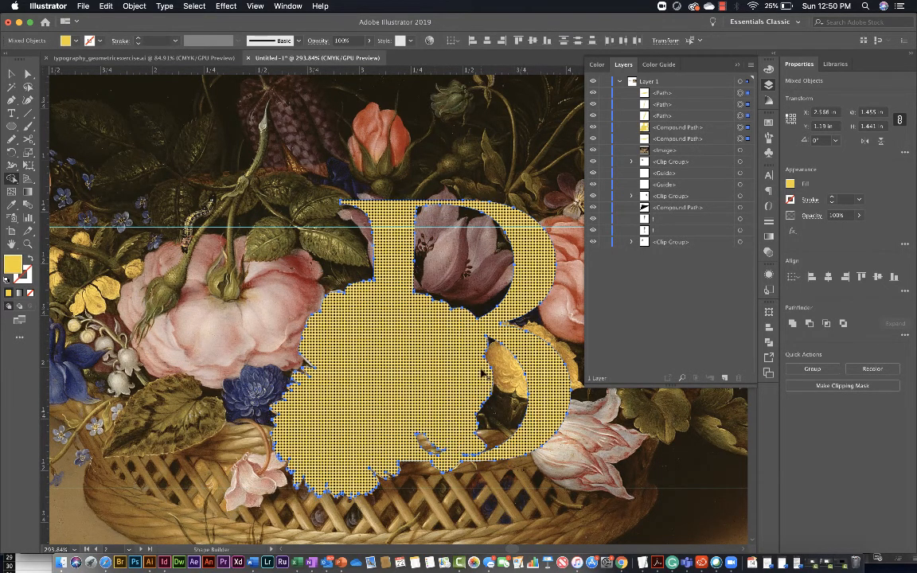
key("v")
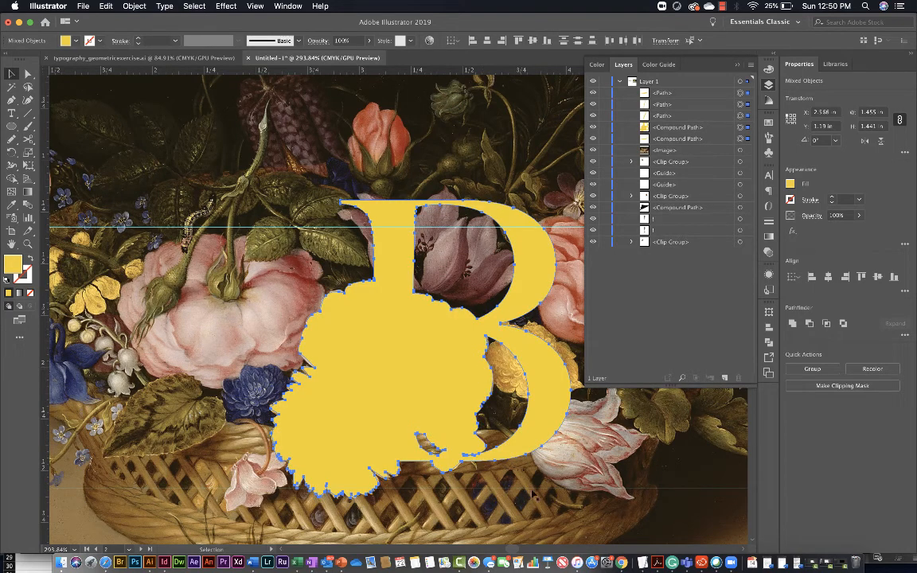
Select the merged B-and-flower compound path together with the painting and make a clipping mask from them
scroll(567, 502, "right", 3)
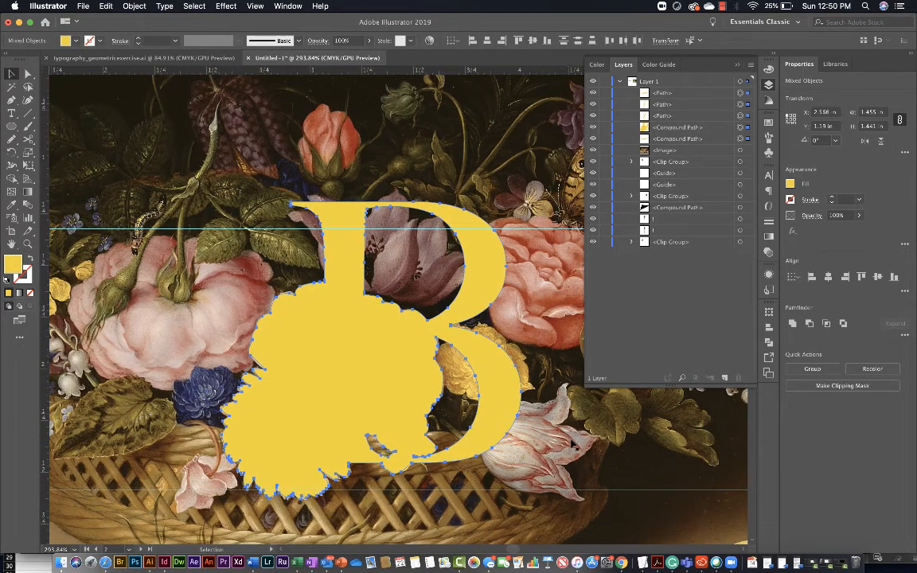
left_click(562, 443)
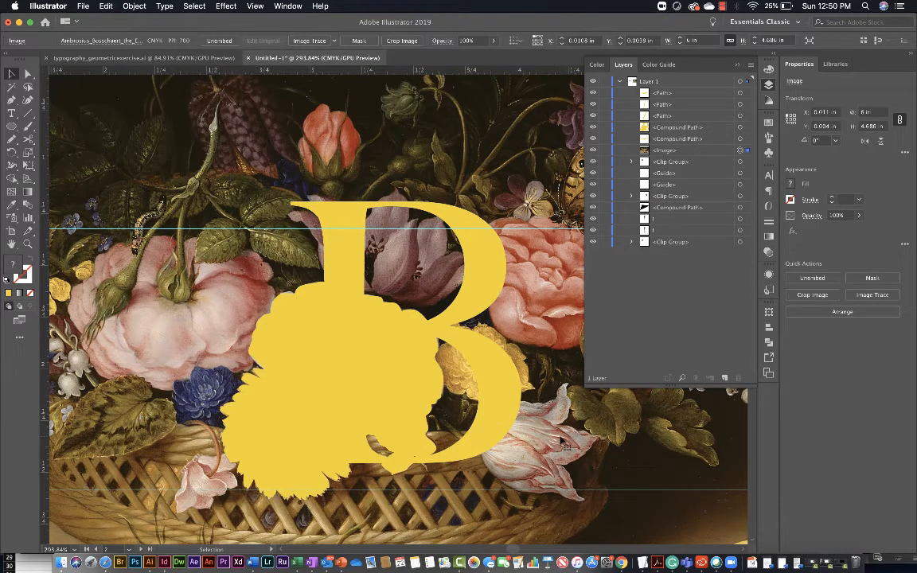
left_click(457, 372)
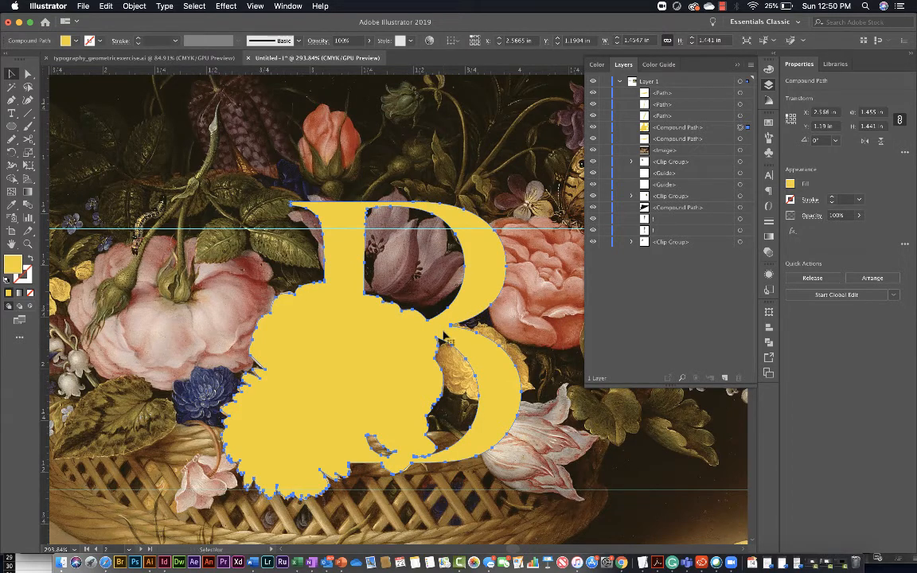
left_click(531, 328, "shift")
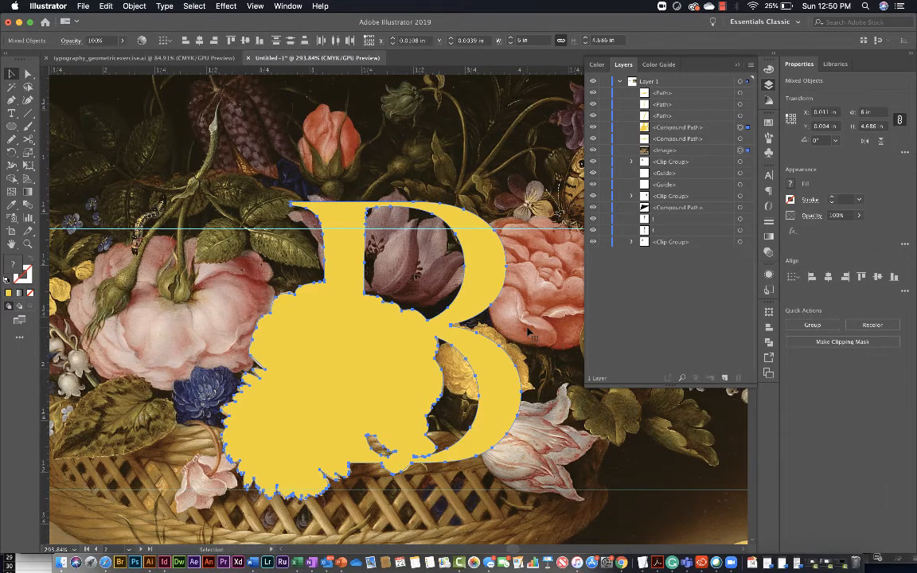
left_click(678, 128)
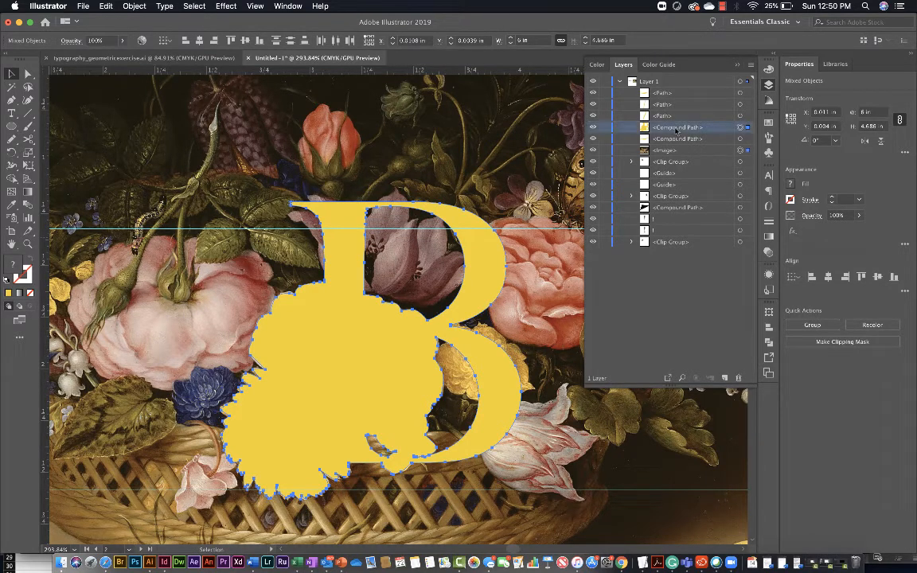
left_click(671, 151)
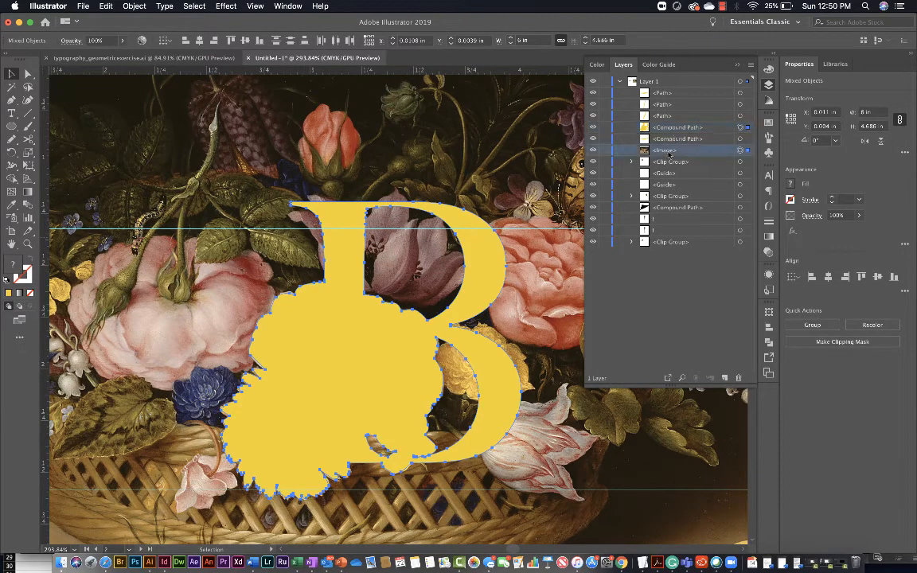
left_click(673, 128)
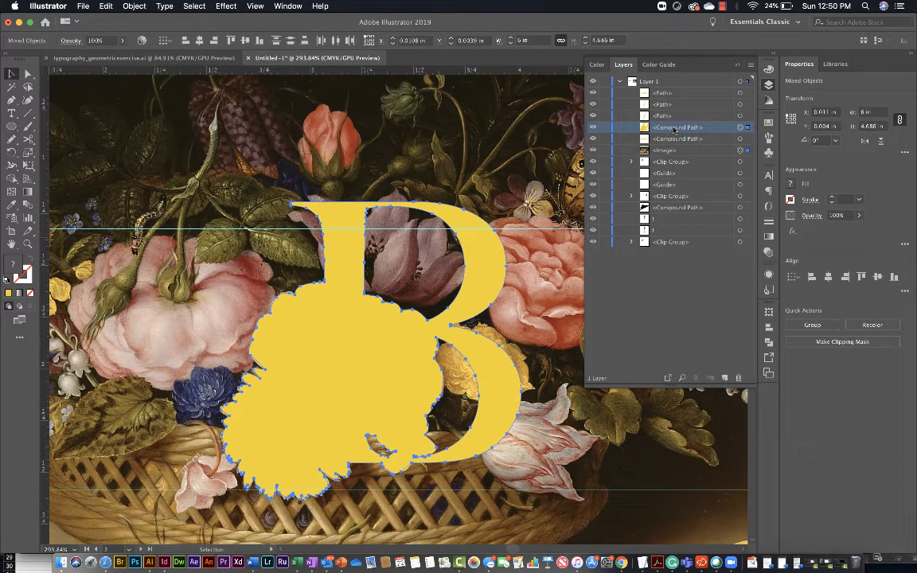
key("super+7")
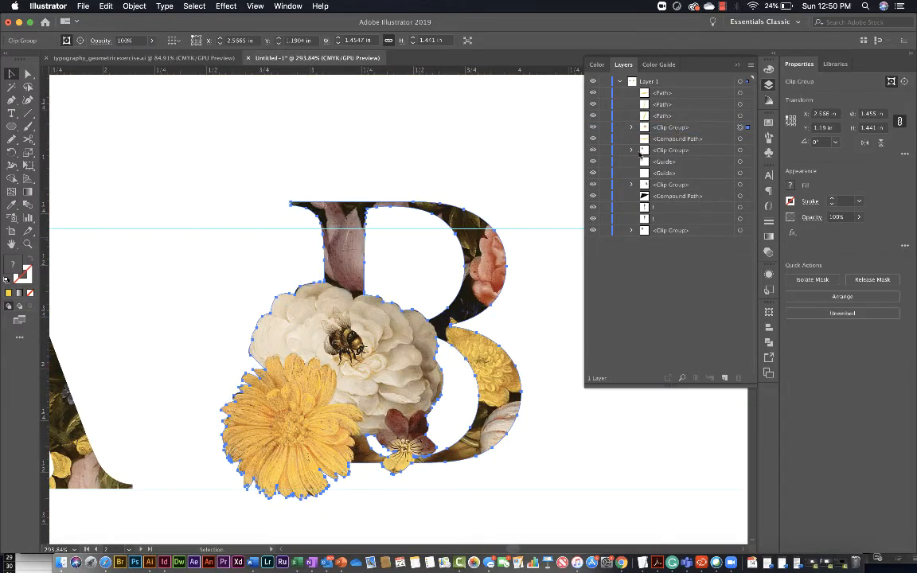
left_click(552, 346)
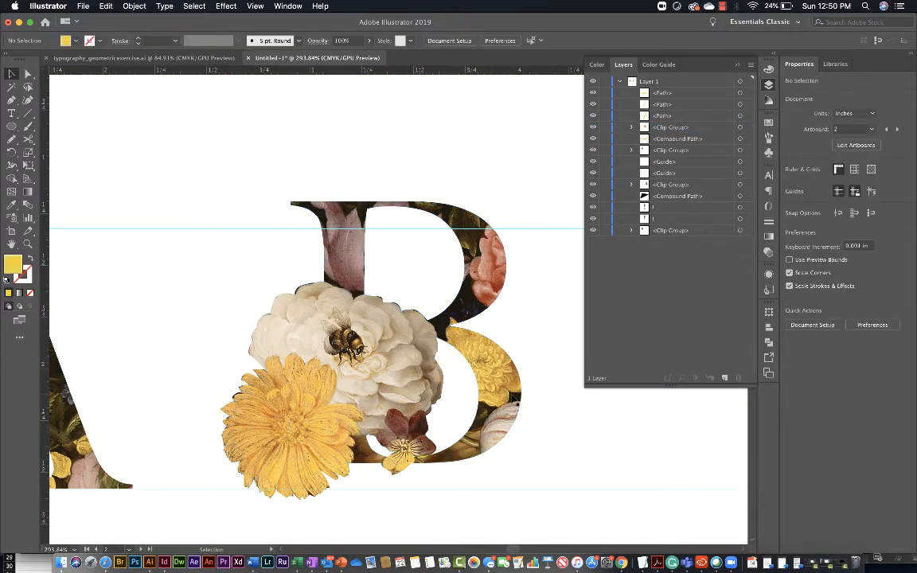
Move the clipped floral B close beside the floral A, with its top and baseline on the two guides
scroll(516, 404, "down", 2)
scroll(516, 404, "down", 2)
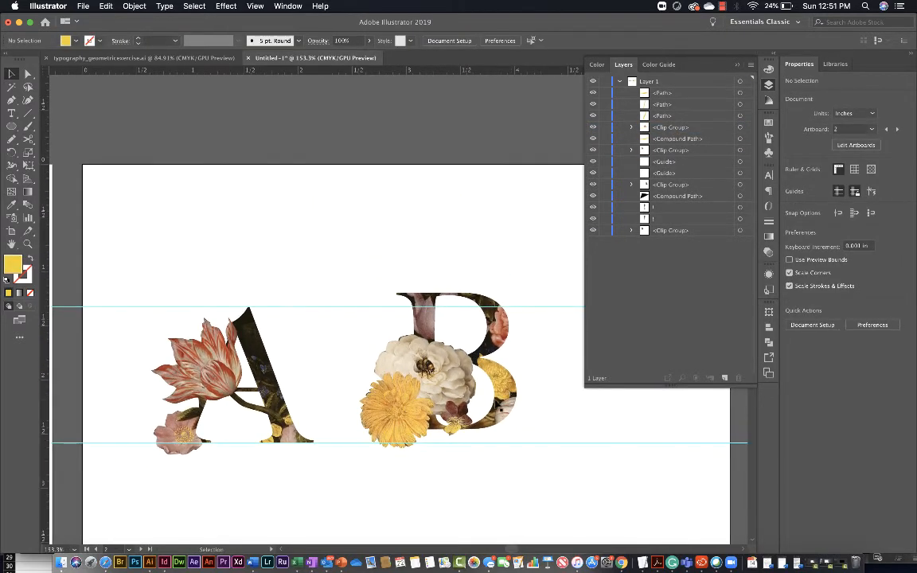
left_click_drag(508, 403, 454, 416)
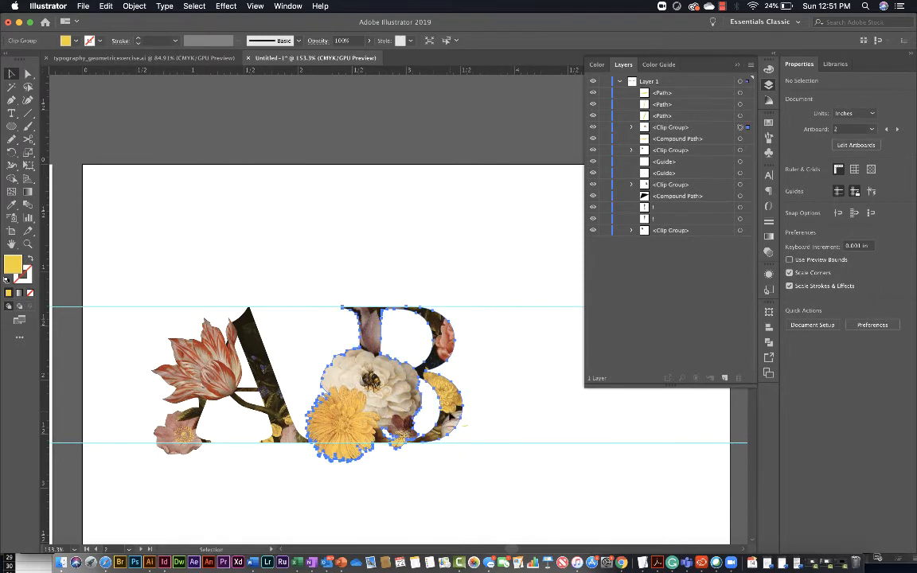
left_click(507, 468)
scroll(509, 494, "down", 2)
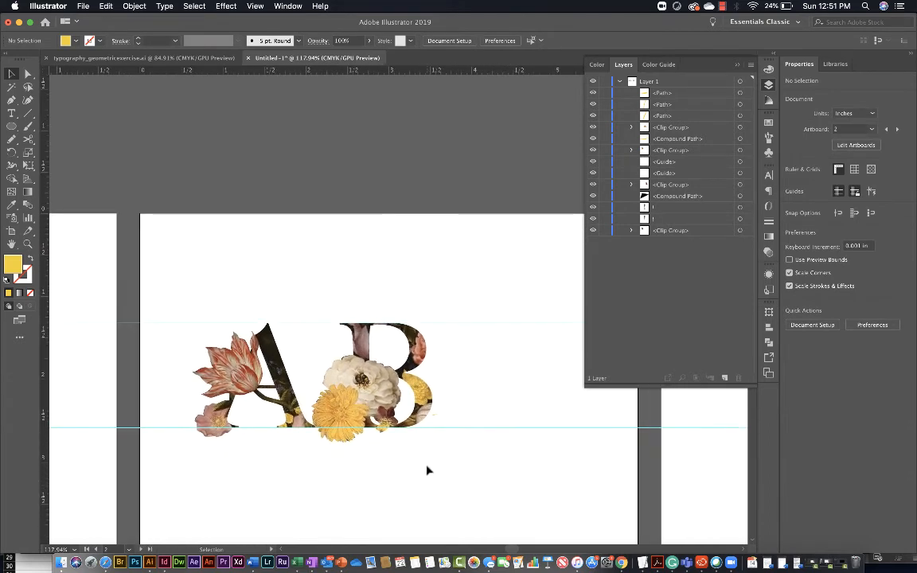
scroll(445, 495, "up", 2)
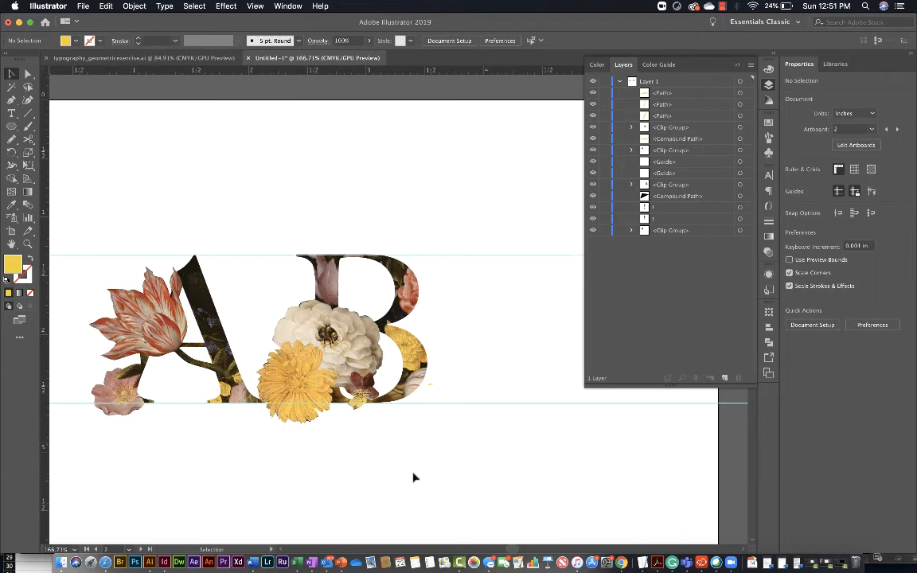
Adjust the clipping path's anchor points along the white flower's top edge inside the B's upper counter to trim the dark background
scroll(356, 406, "up", 4)
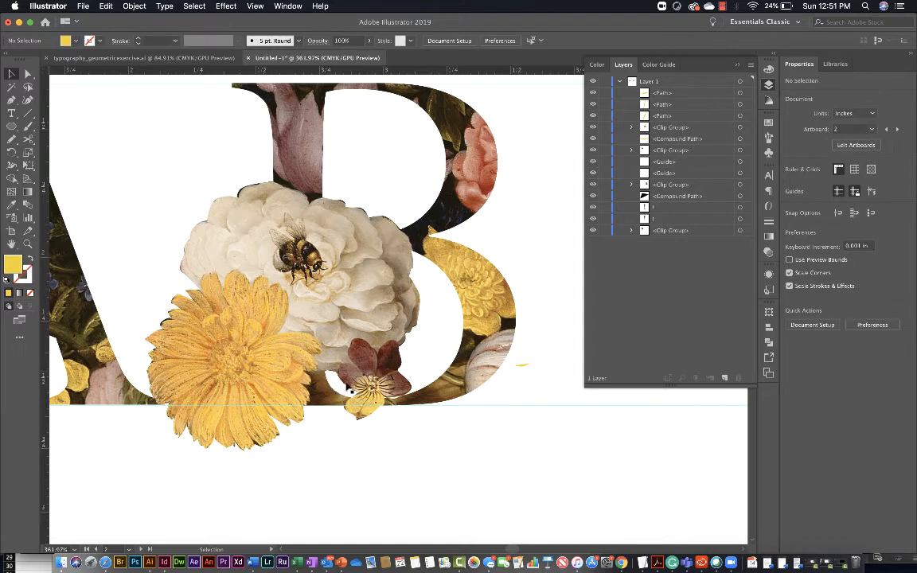
scroll(356, 254, "up", 4)
scroll(356, 254, "up", 3)
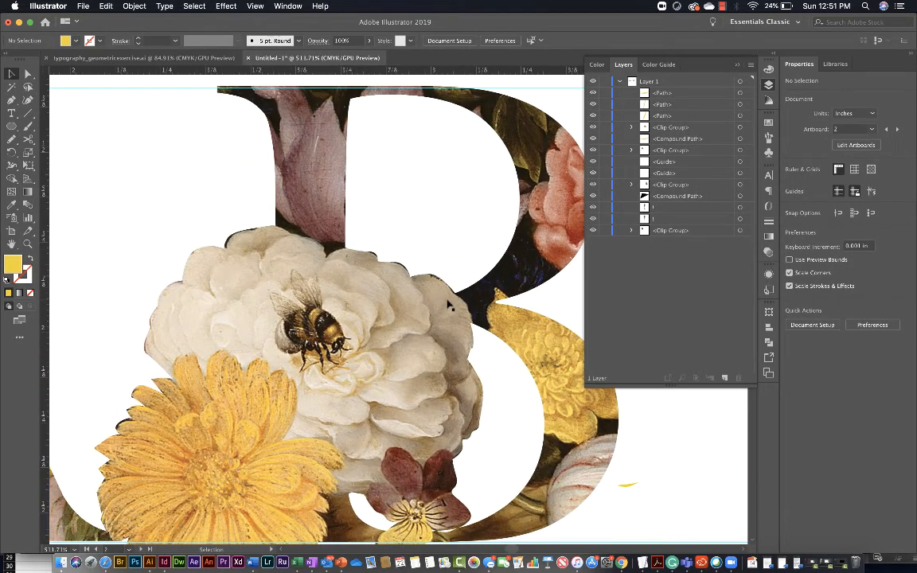
key("a")
left_click(395, 255)
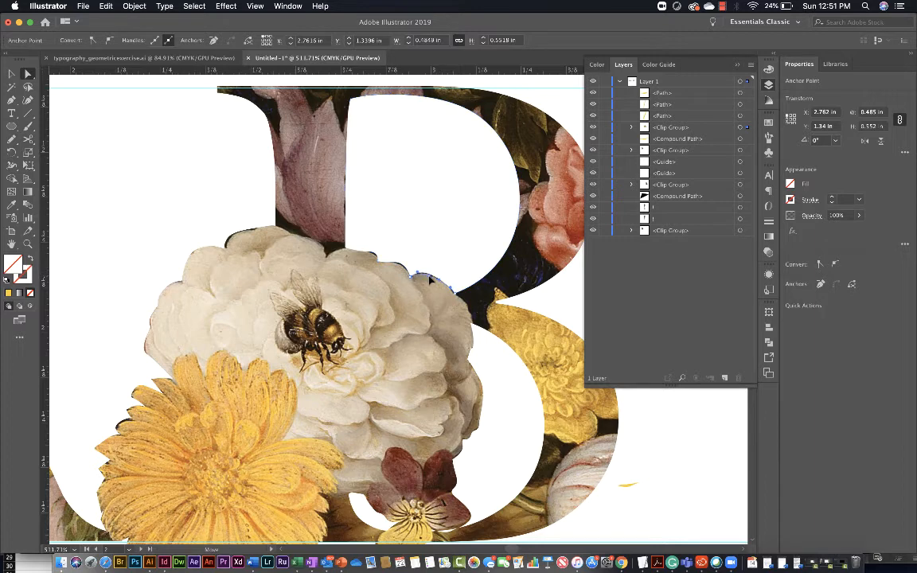
left_click(399, 259)
left_click(394, 262)
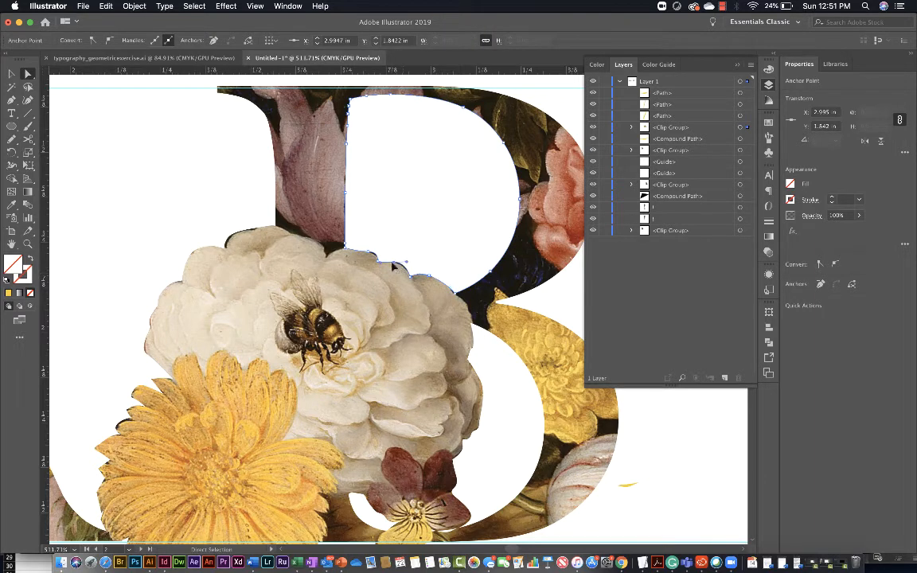
left_click_drag(407, 262, 406, 264)
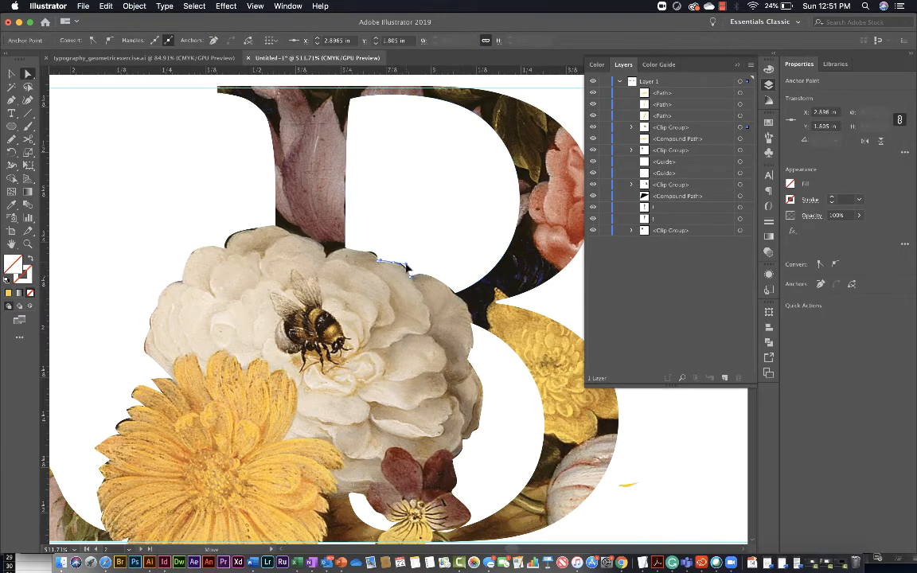
left_click(368, 252)
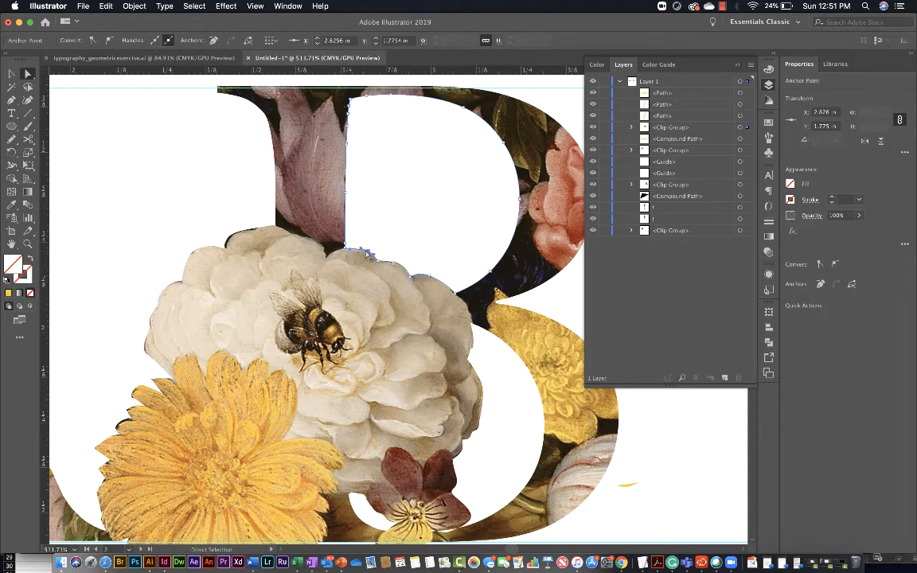
Pull the clipping path inward at the white flower's upper-left edge and the yellow flower's left petals to trim the dark slivers
left_click(227, 239)
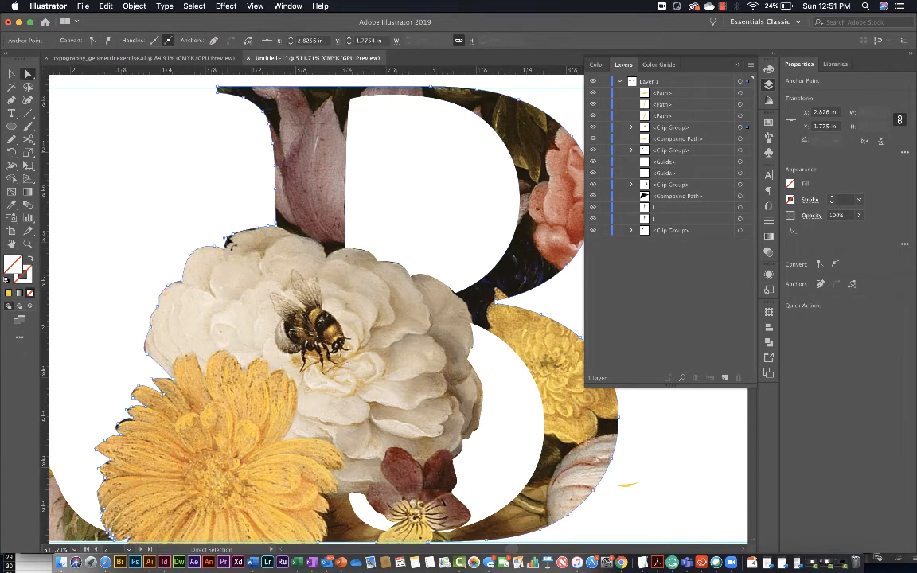
left_click(254, 232)
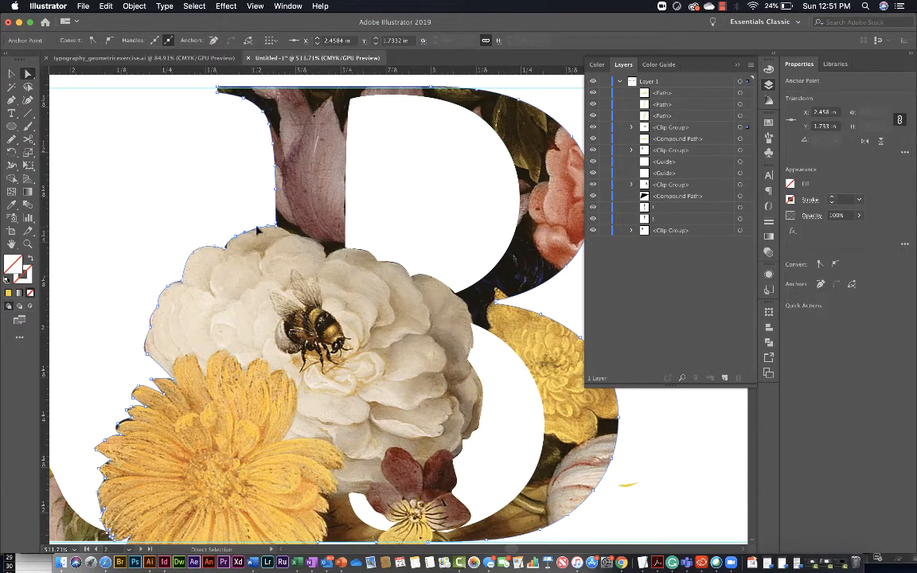
left_click(257, 228)
scroll(347, 331, "down", 3)
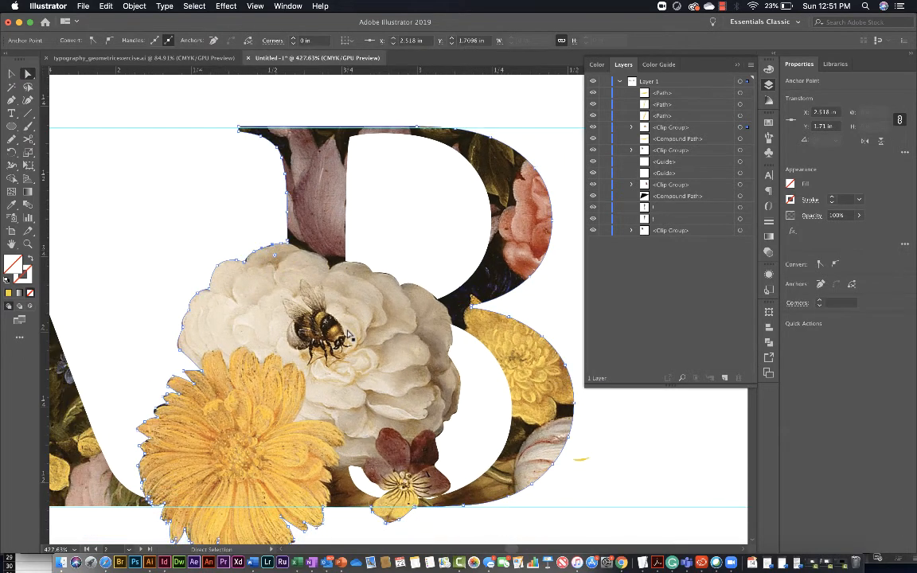
left_click(158, 409)
left_click_drag(159, 411, 168, 409)
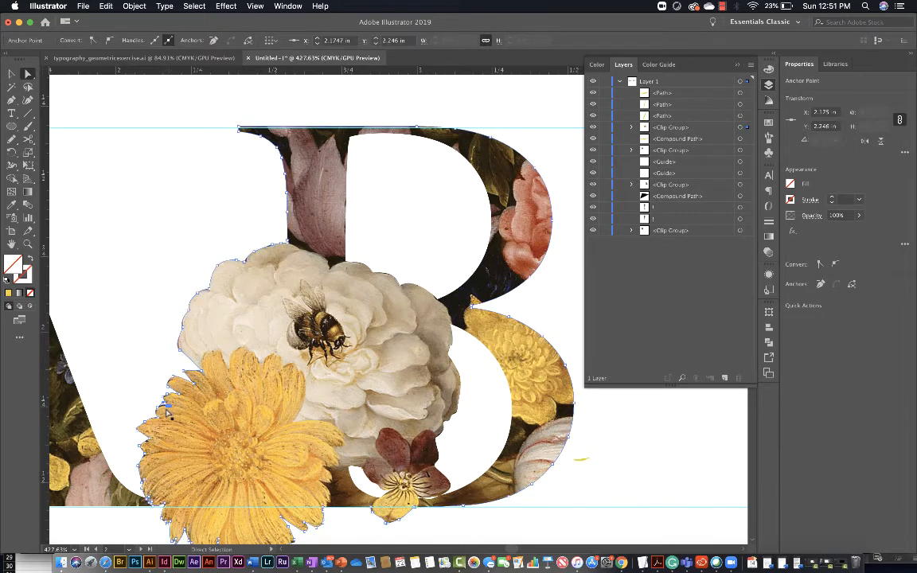
left_click(159, 363)
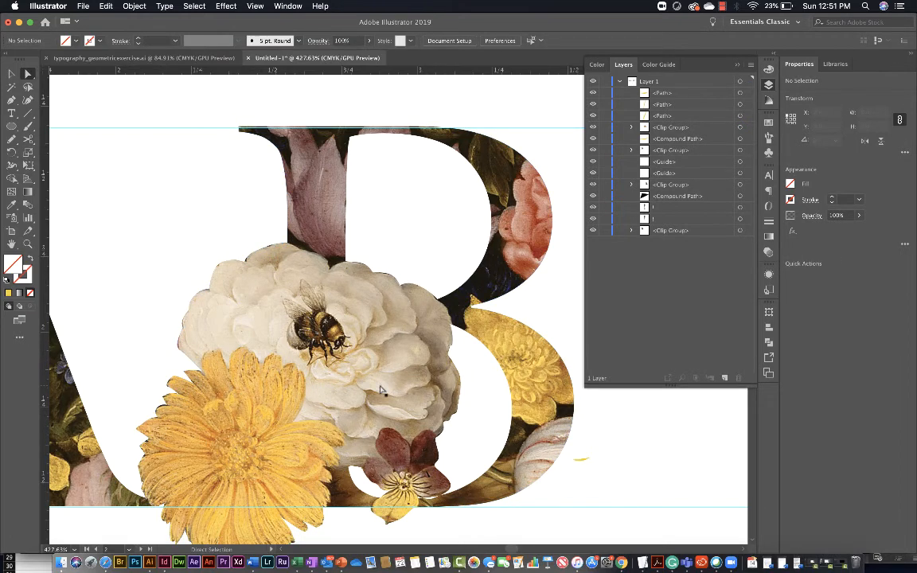
Select the floral A and B together and shift them very slightly right and down, then deselect them
scroll(380, 390, "down", 6)
scroll(380, 390, "down", 2)
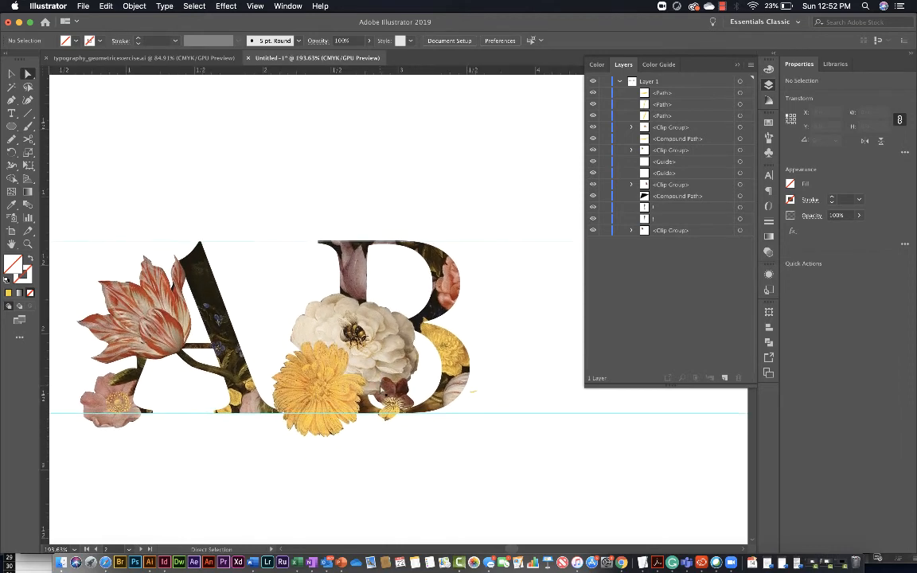
scroll(377, 387, "down", 2)
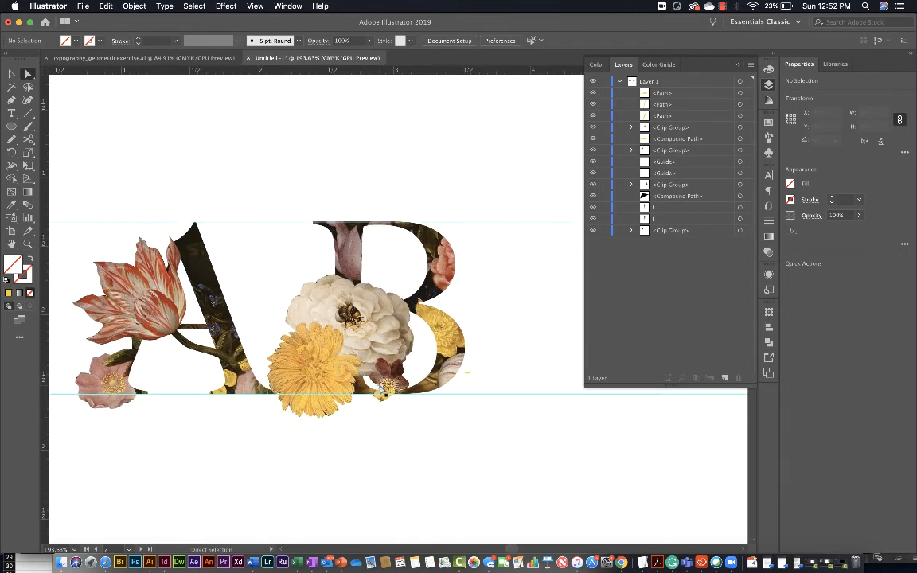
scroll(381, 389, "right", 5)
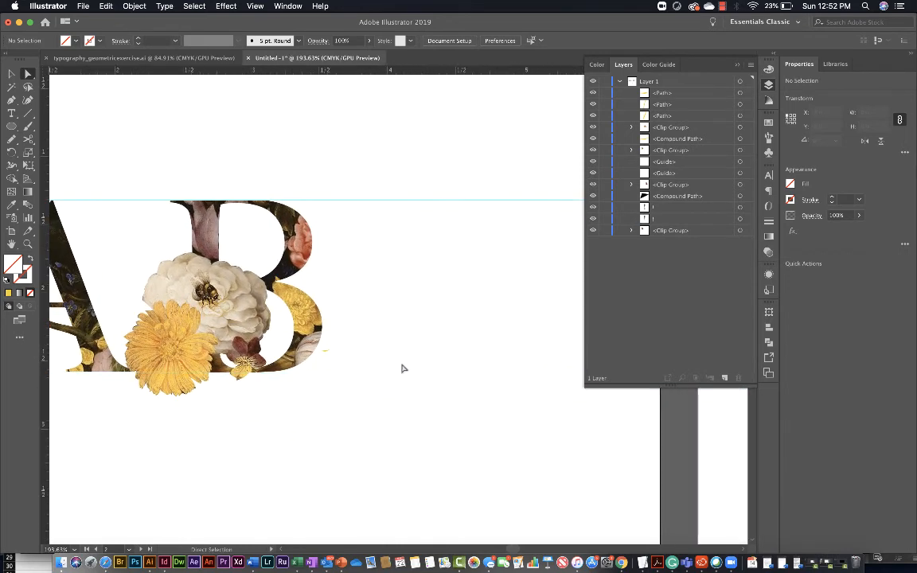
scroll(408, 363, "down", 5)
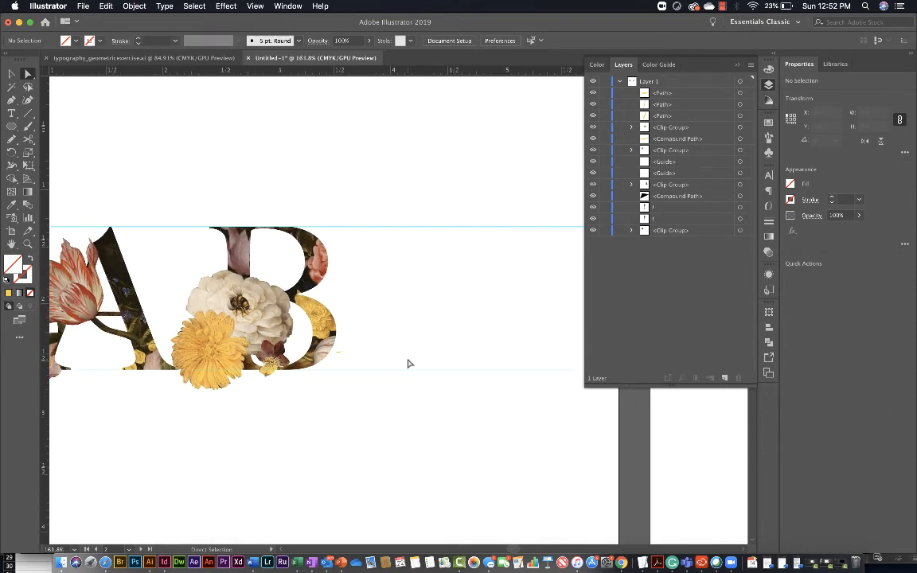
scroll(408, 363, "left", 2)
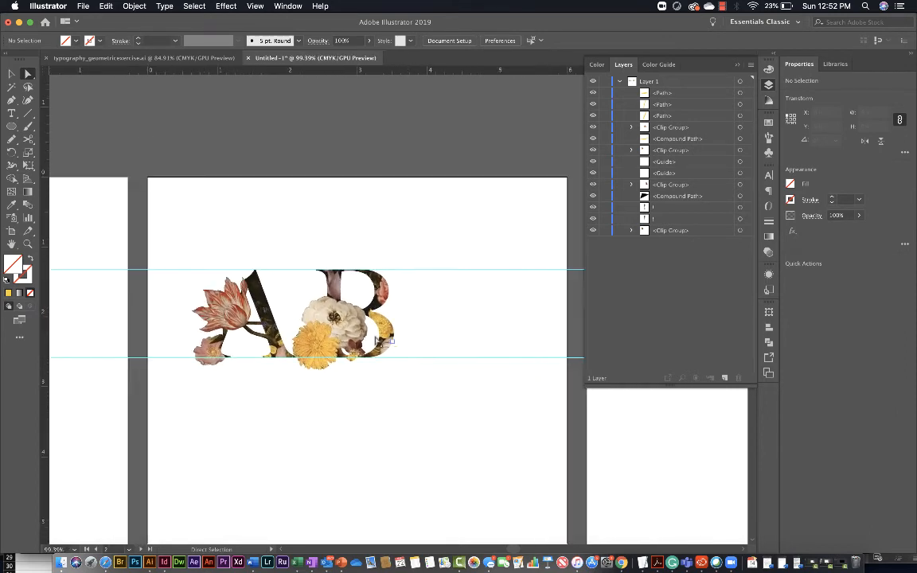
key("v")
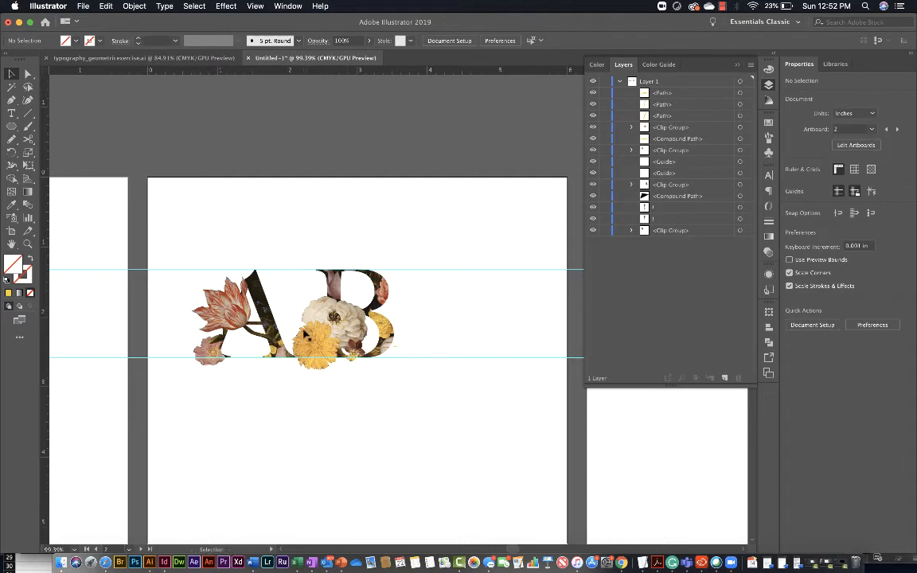
left_click(276, 302)
left_click(255, 303, "shift")
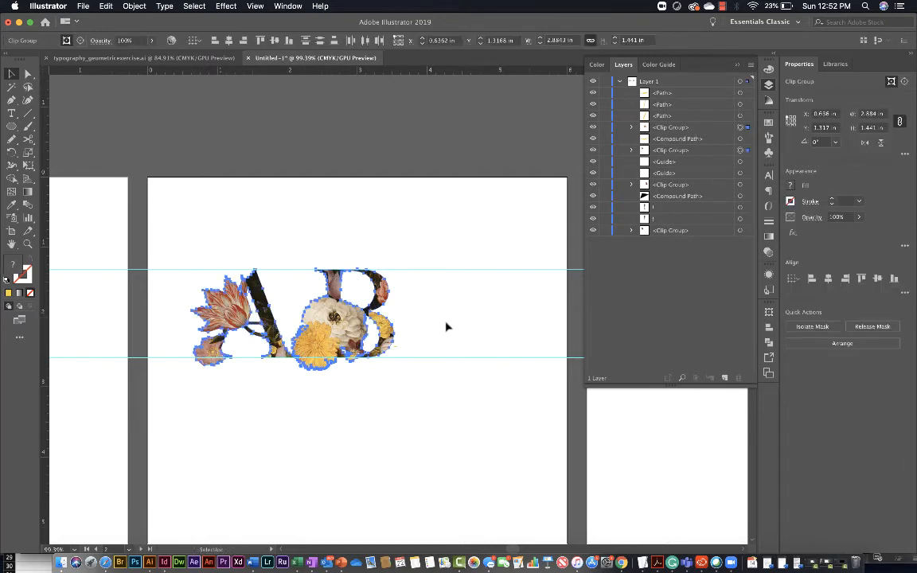
left_click_drag(384, 343, 387, 342)
left_click(407, 404)
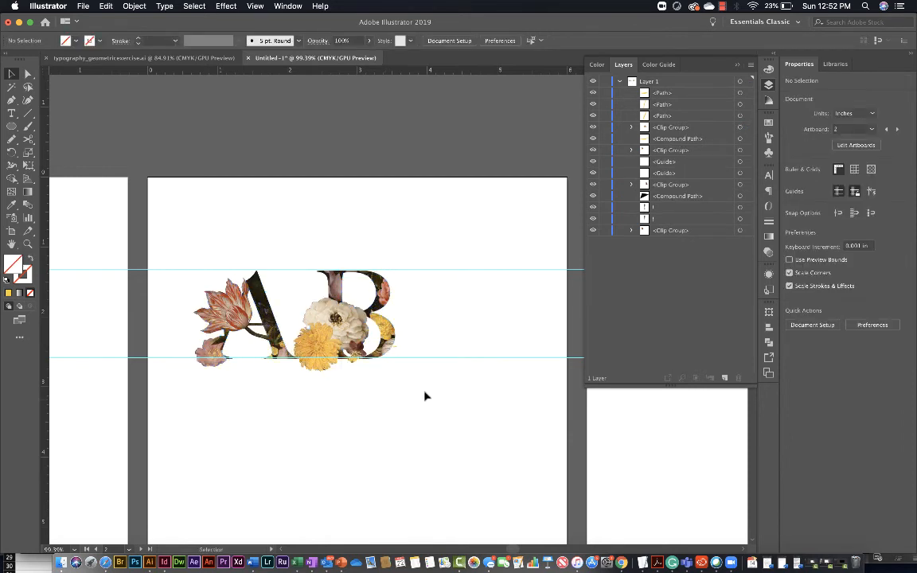
Collapse the Layers panel to view the floral A and B lettering unobstructed
scroll(419, 403, "up", 4)
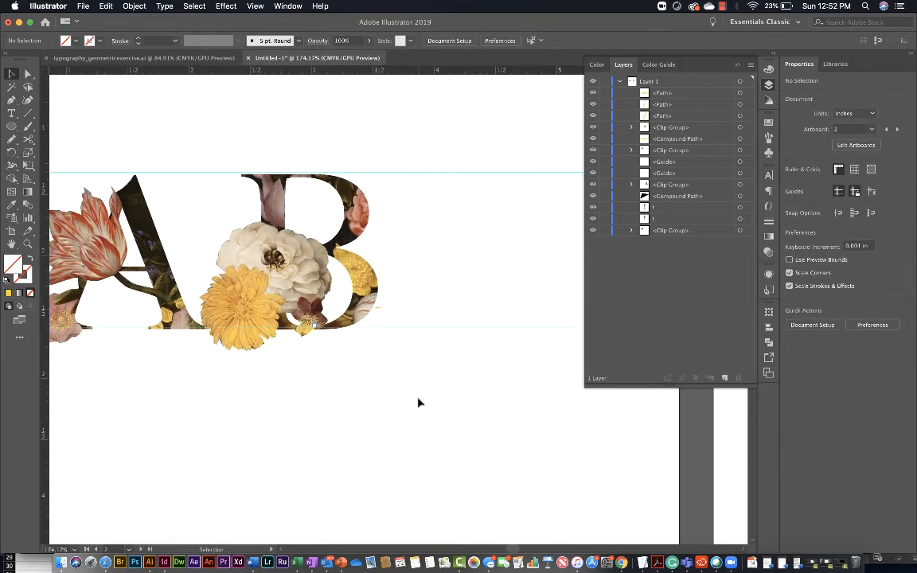
scroll(420, 403, "up", 2)
scroll(420, 403, "left", 2)
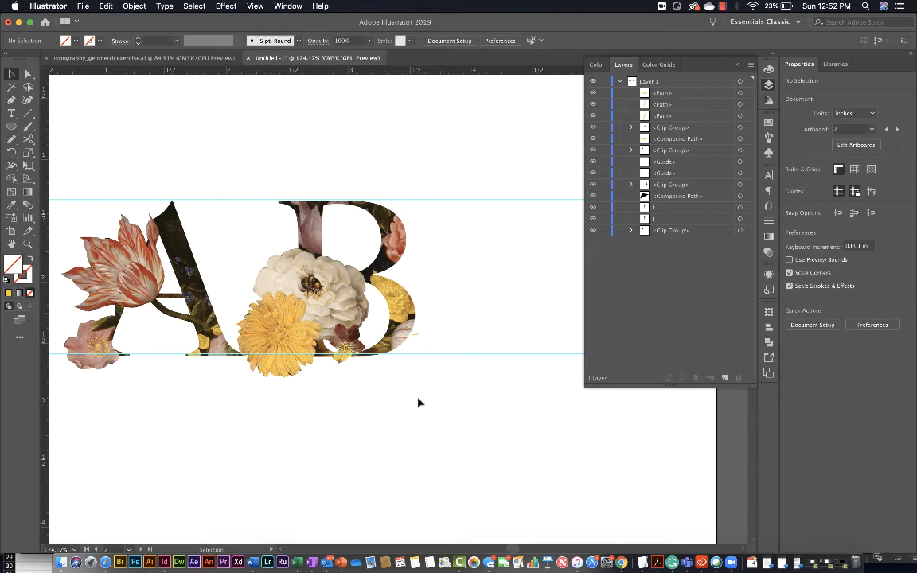
left_click(738, 65)
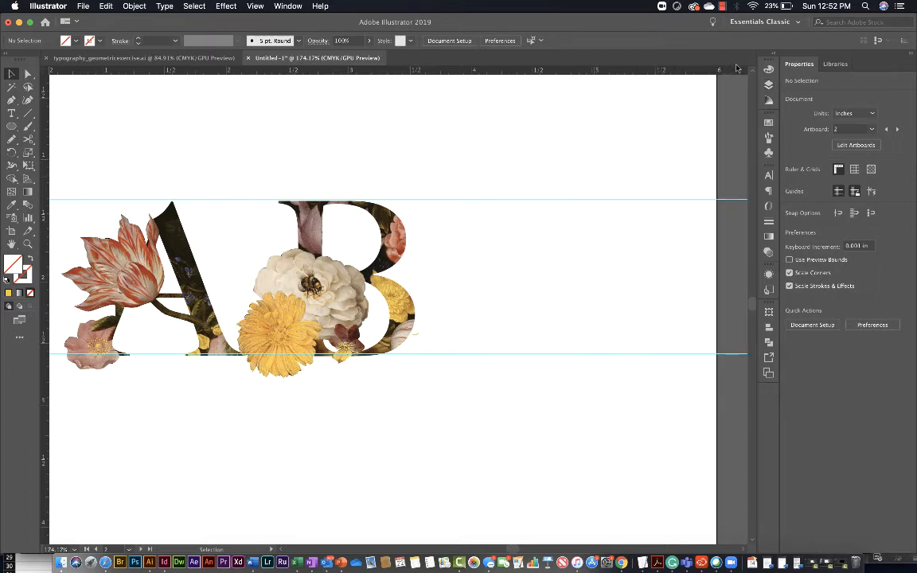